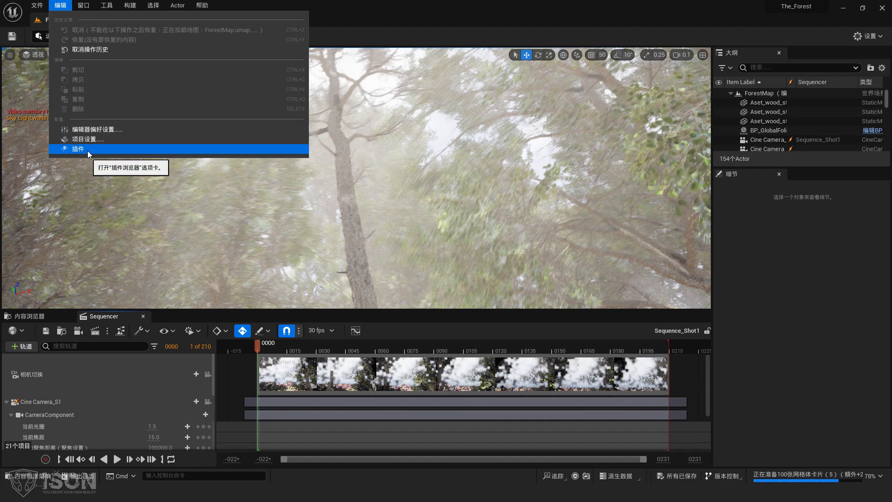
- Open the plugin browser and search for "movie"
click(87, 150)
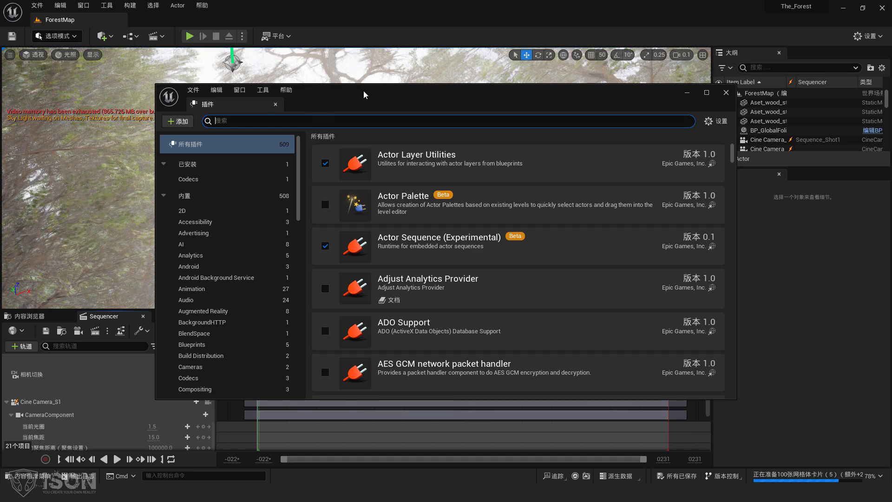
drag(367, 95, 417, 94)
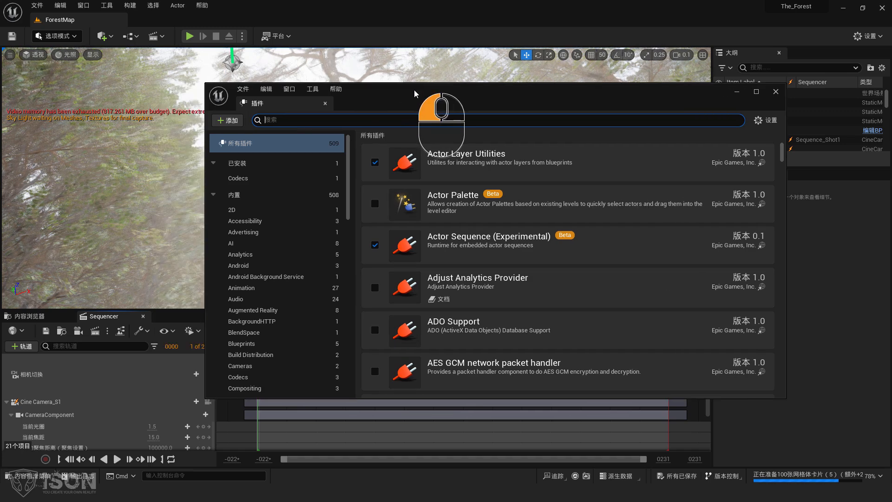
click(85, 7)
mouse_move(108, 32)
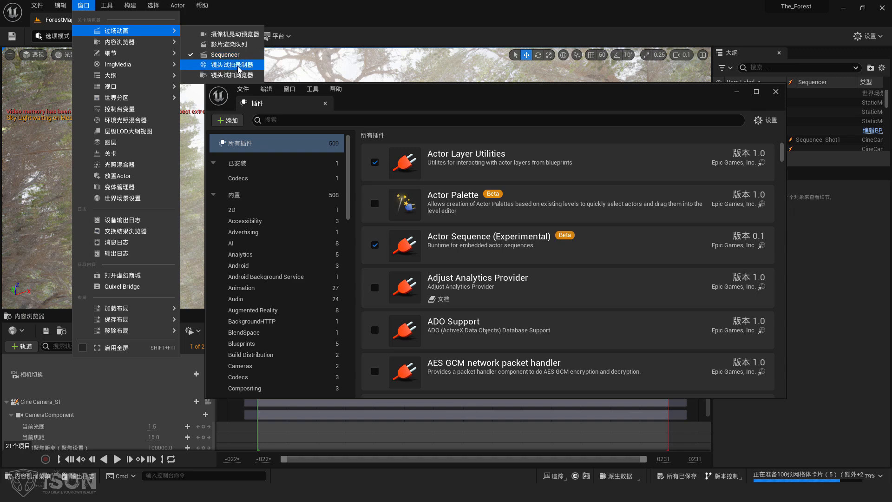
click(352, 147)
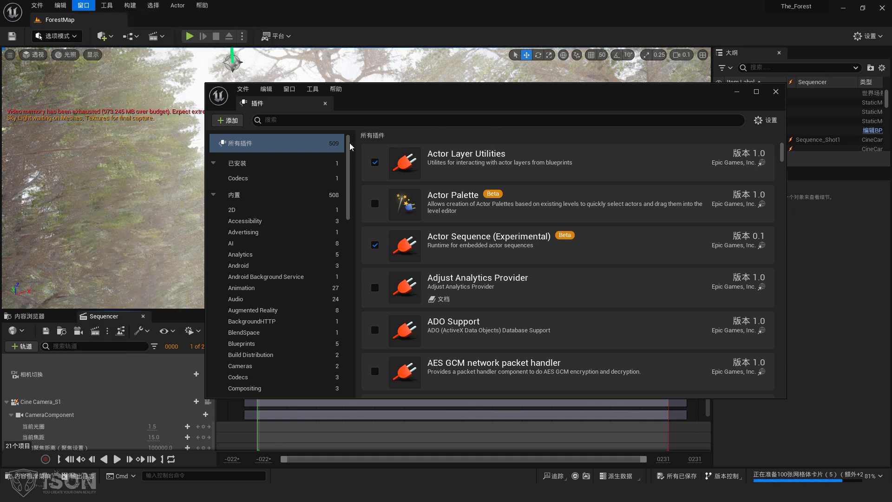
click(294, 122)
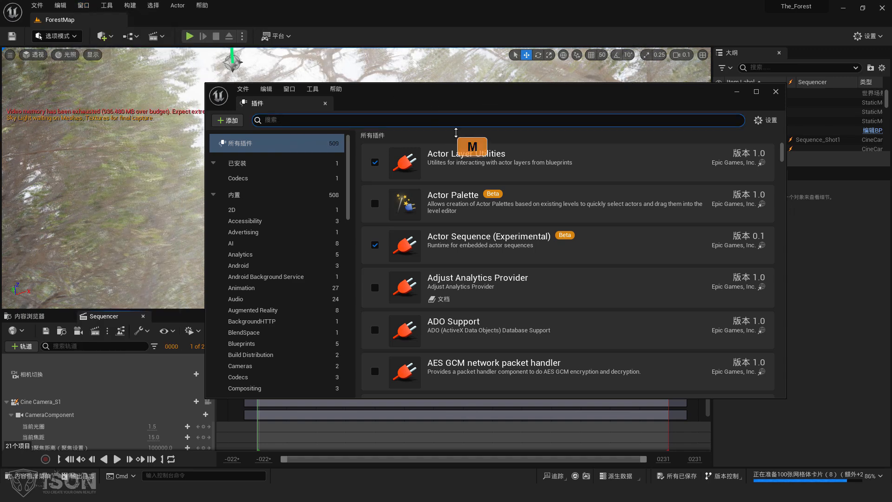
text(movie)
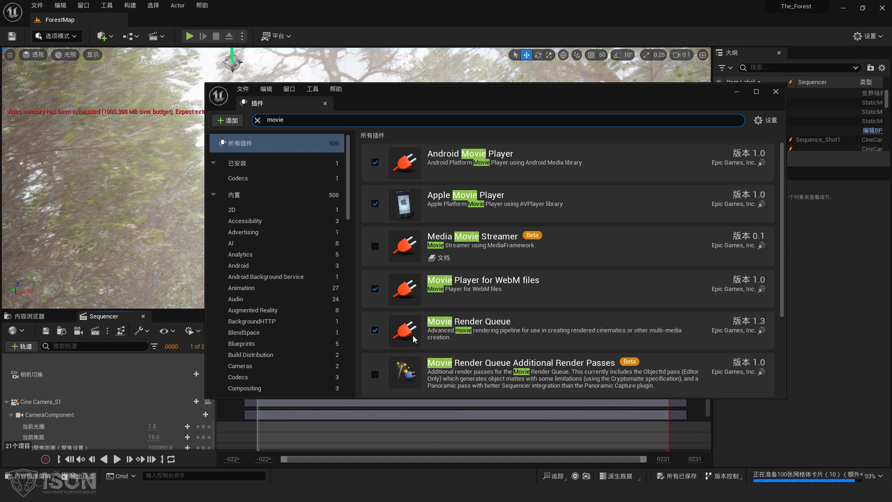
- Check the cinematics tools for Movie Render Queue (影片渲染队列) and choose it as Sequencer's movie rendering method
click(84, 6)
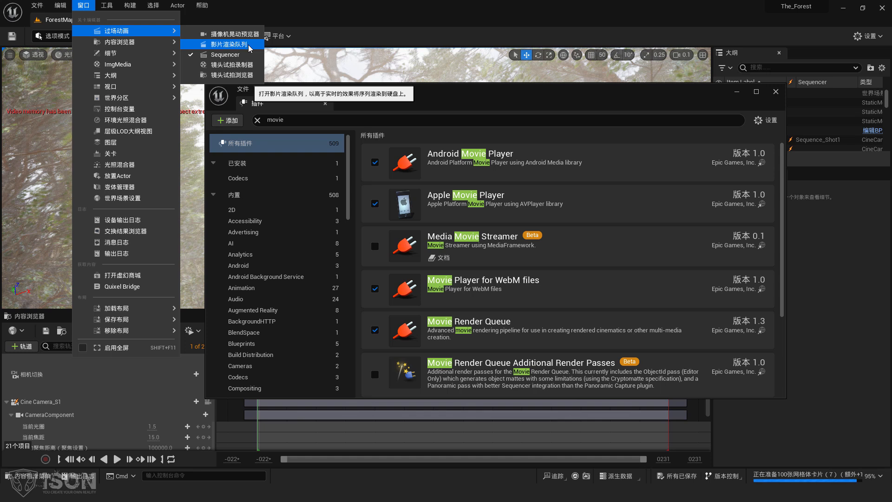
click(249, 48)
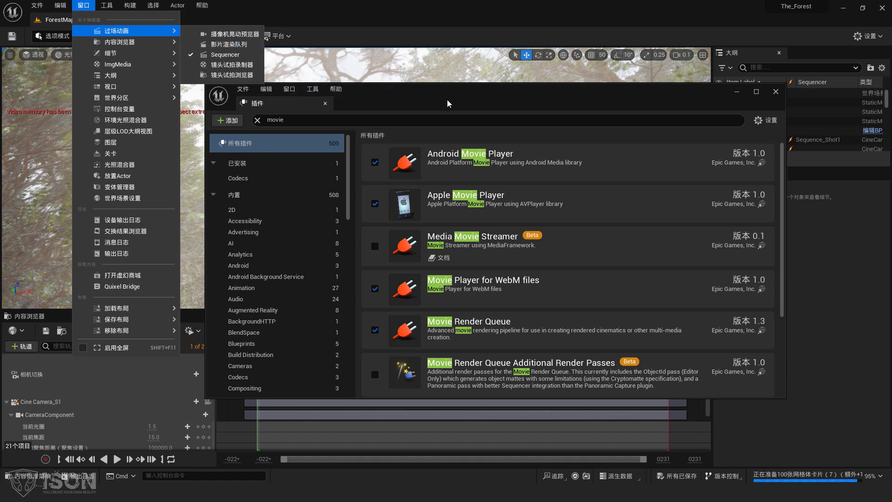
click(441, 329)
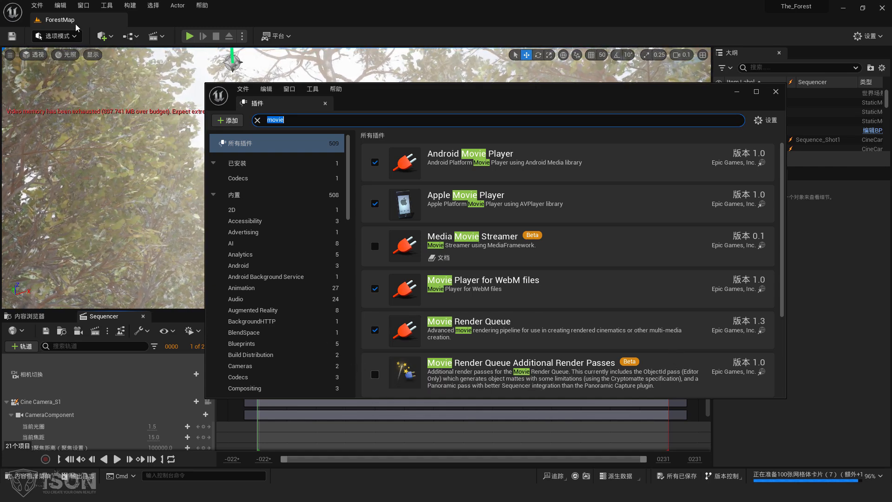
click(83, 5)
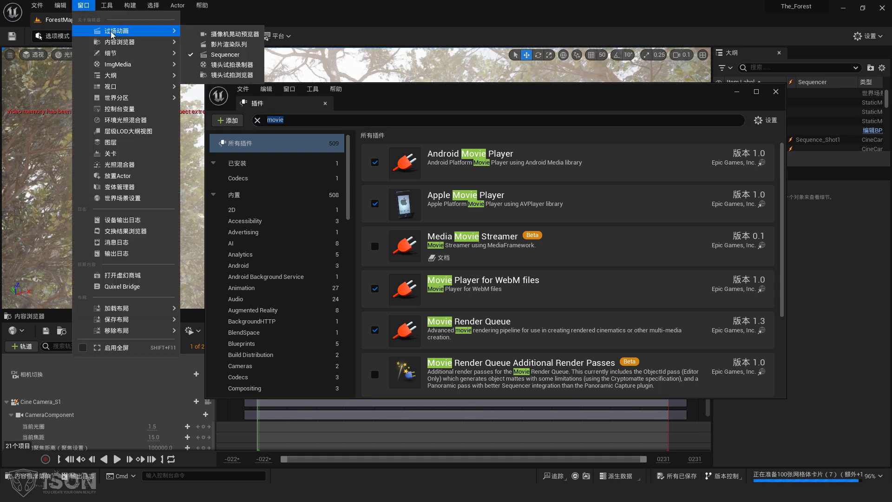
click(245, 45)
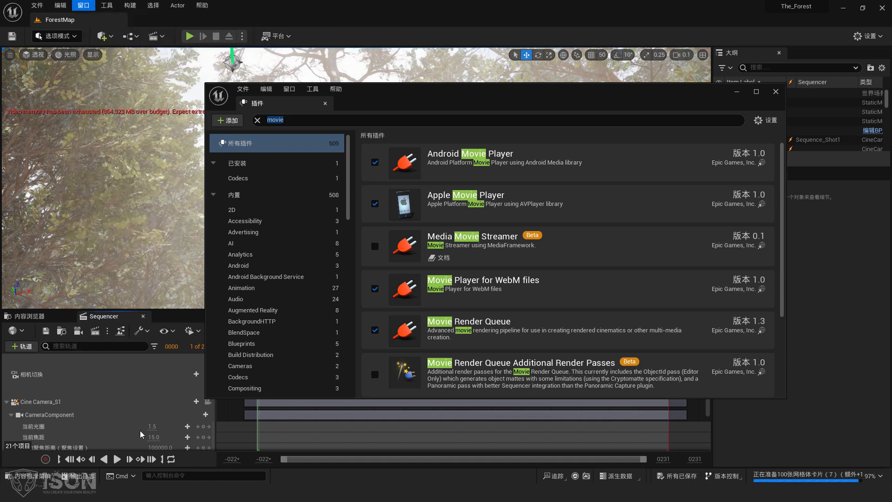
click(107, 333)
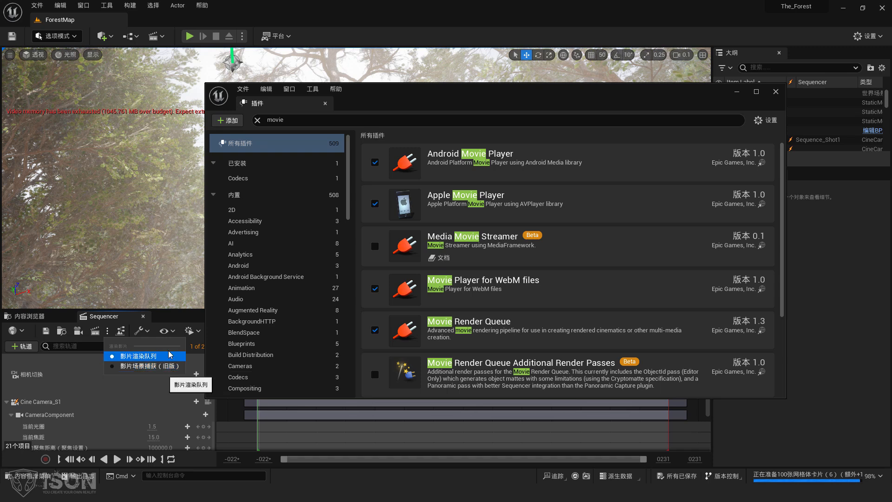
click(170, 355)
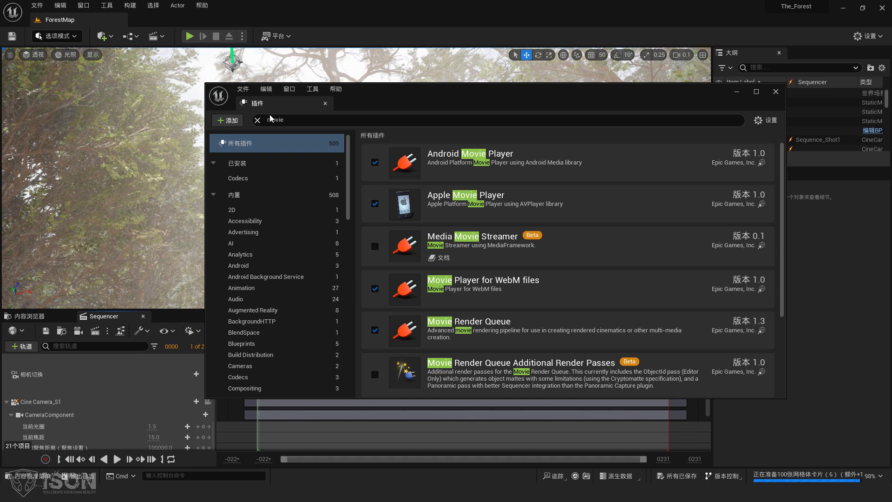
- Enable the beta plugin Movie Render Queue Additional Render Passes and close the plugin browser without restarting the editor
click(59, 9)
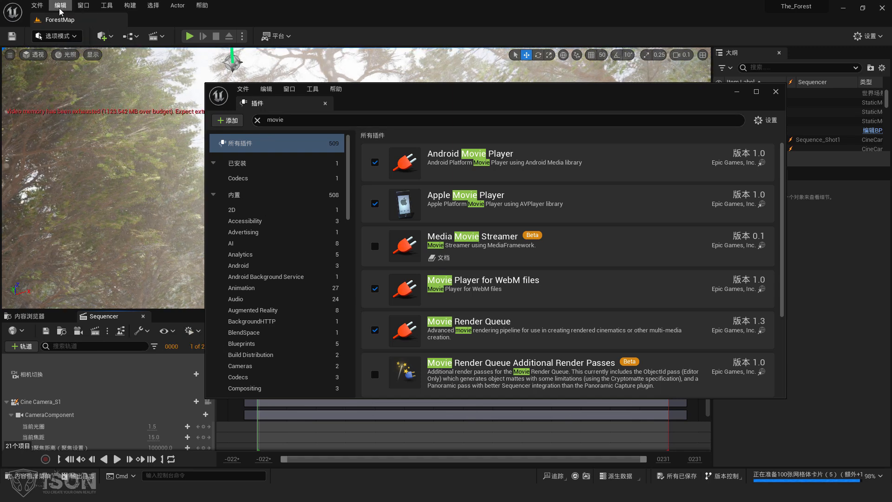
click(85, 154)
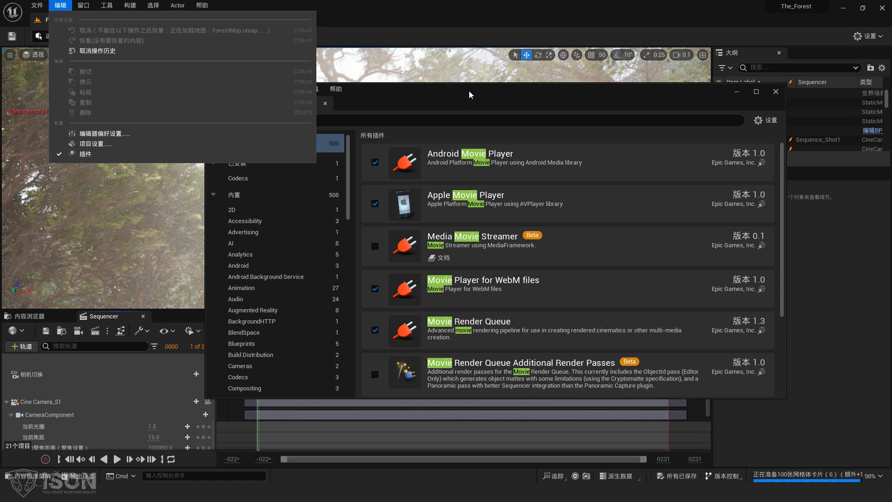
click(278, 119)
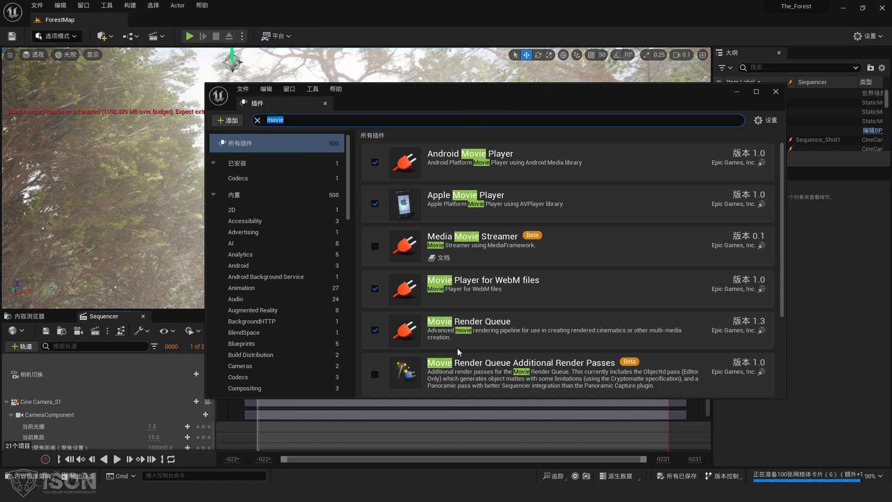
click(375, 374)
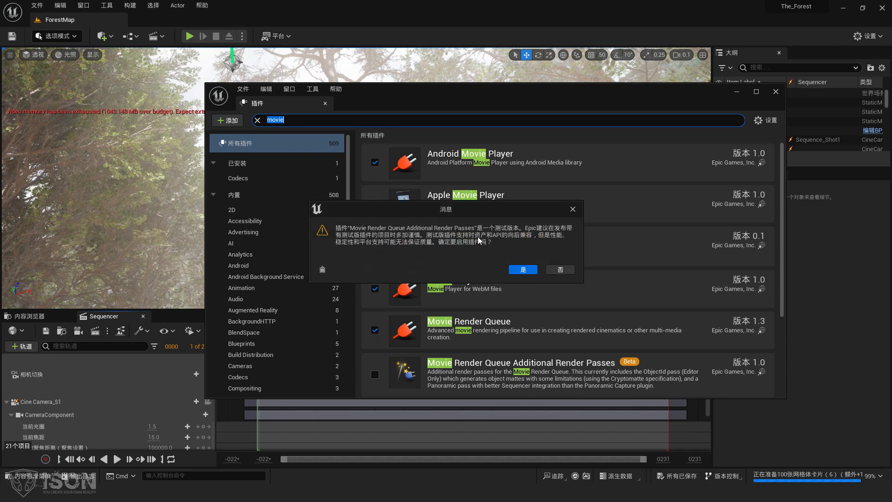
click(519, 270)
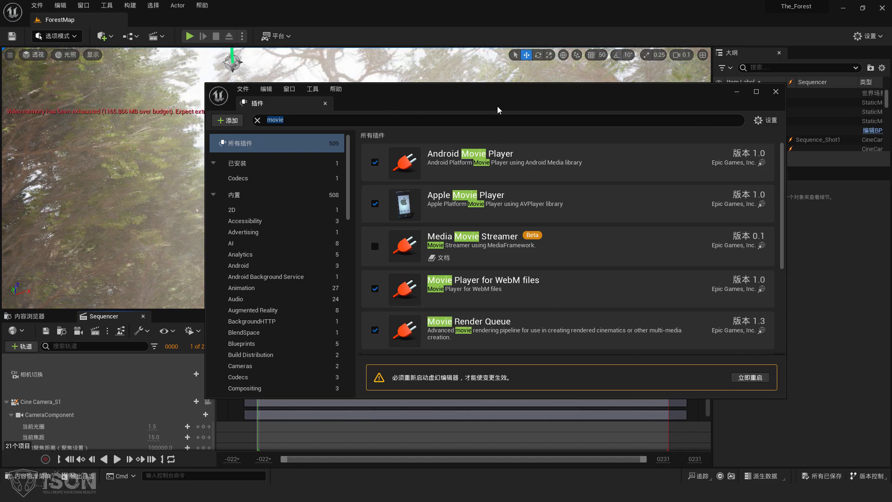
click(775, 92)
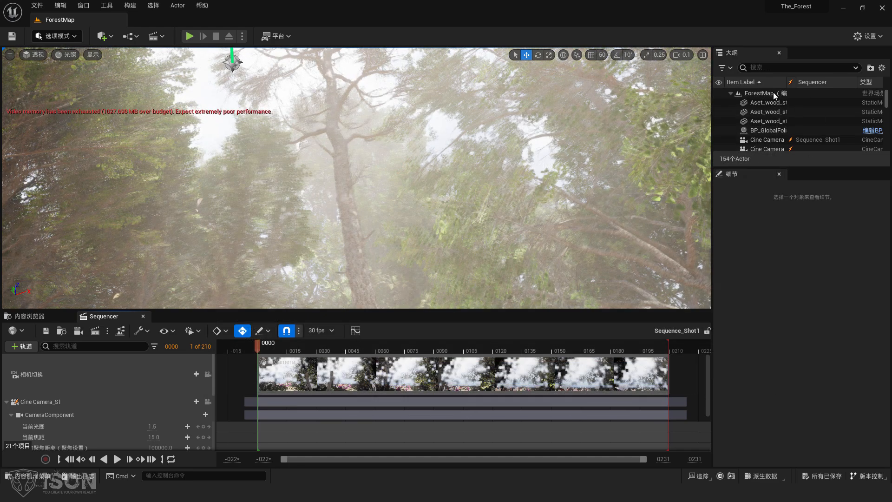
- Set the overall engine scalability quality to Medium (中)
click(869, 36)
mouse_move(833, 183)
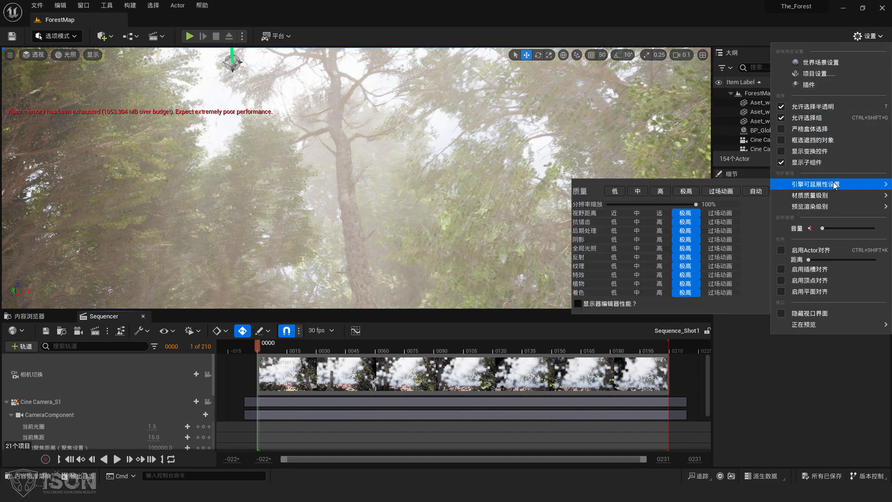
click(639, 193)
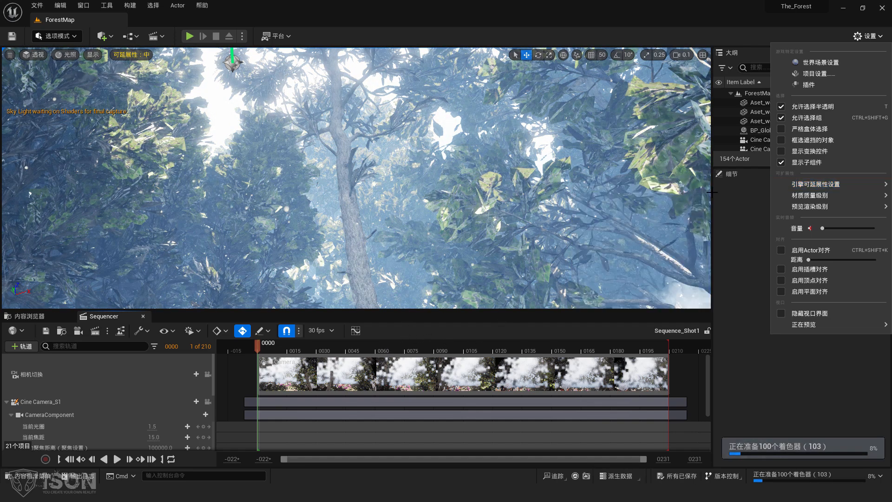
mouse_move(804, 186)
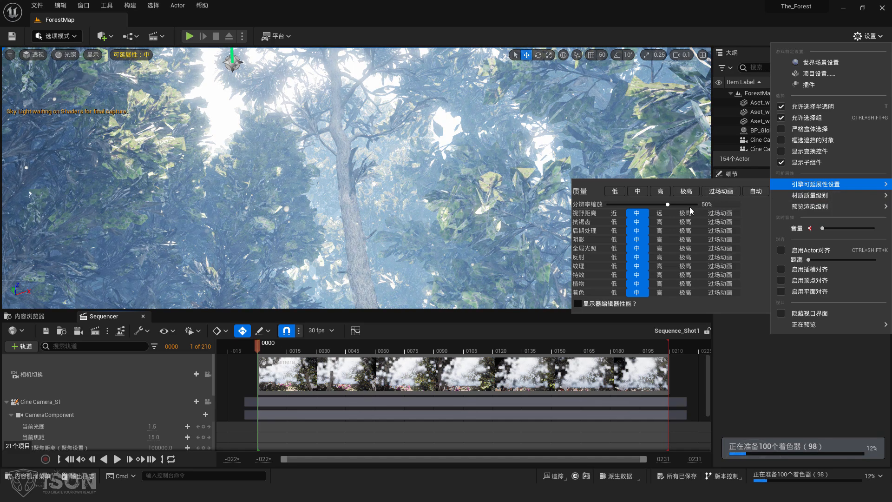
click(675, 30)
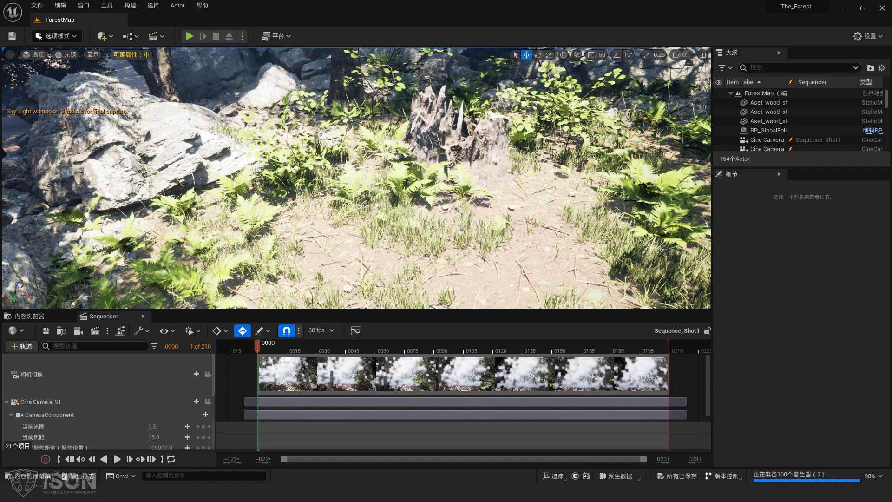
- Open the Quixel Bridge asset library, view its home page and close it again
right_drag(630, 201, 630, 201)
key(w)
right_drag(295, 135, 295, 134)
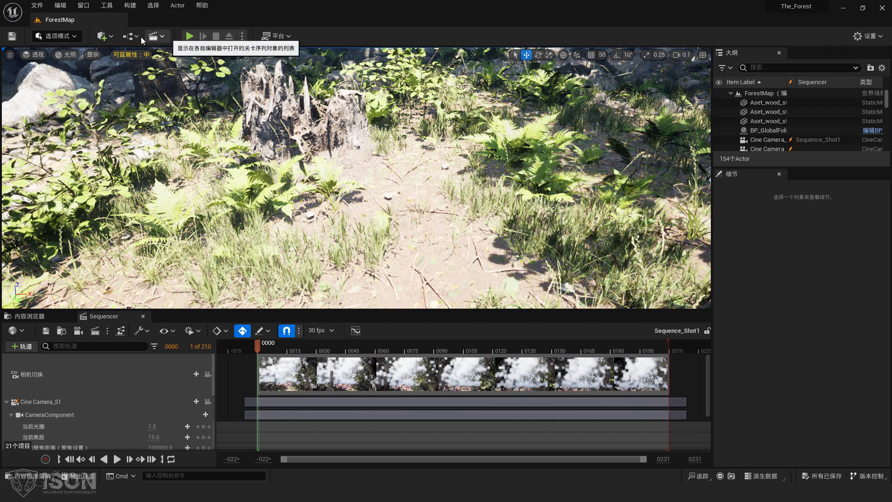
click(103, 36)
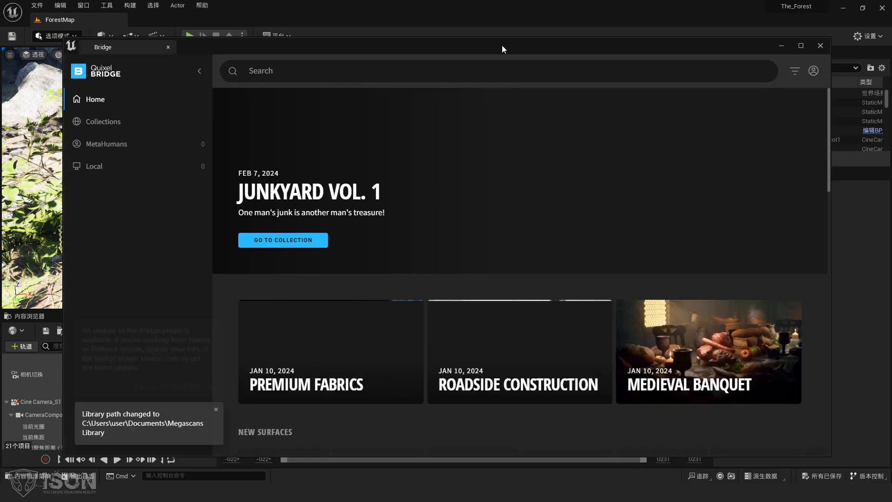
click(502, 46)
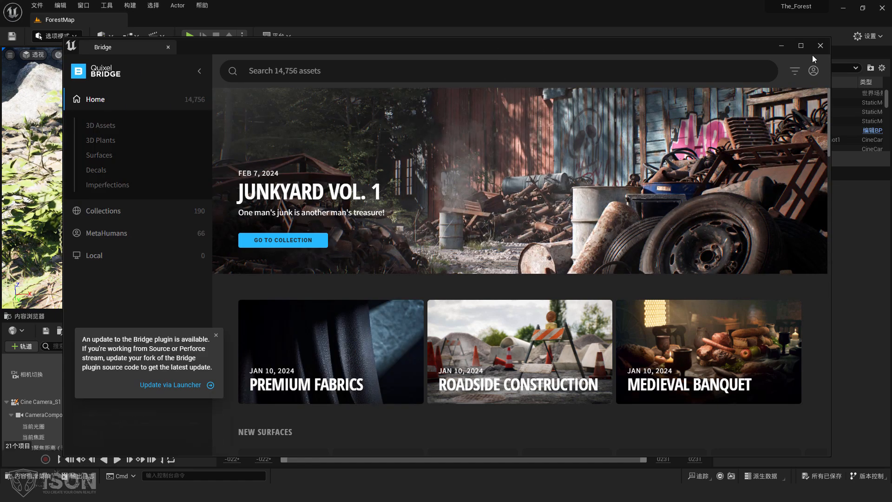
click(820, 45)
- Select the instanced foliage in the viewport around the ferns on the forest floor
key(w)
right_drag(576, 162, 634, 142)
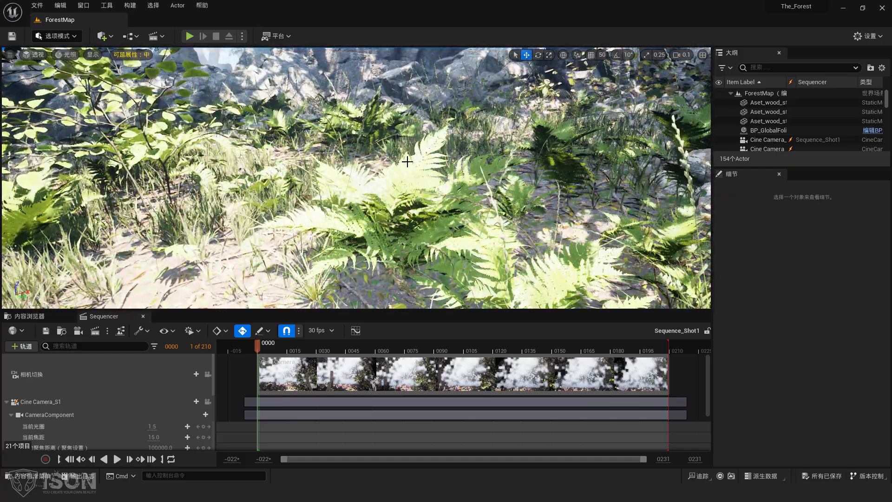
right_drag(414, 170, 426, 175)
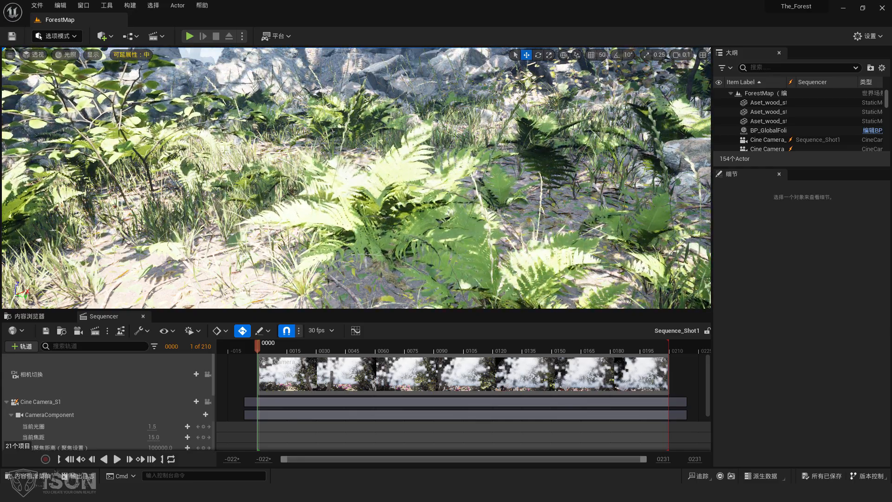
click(400, 170)
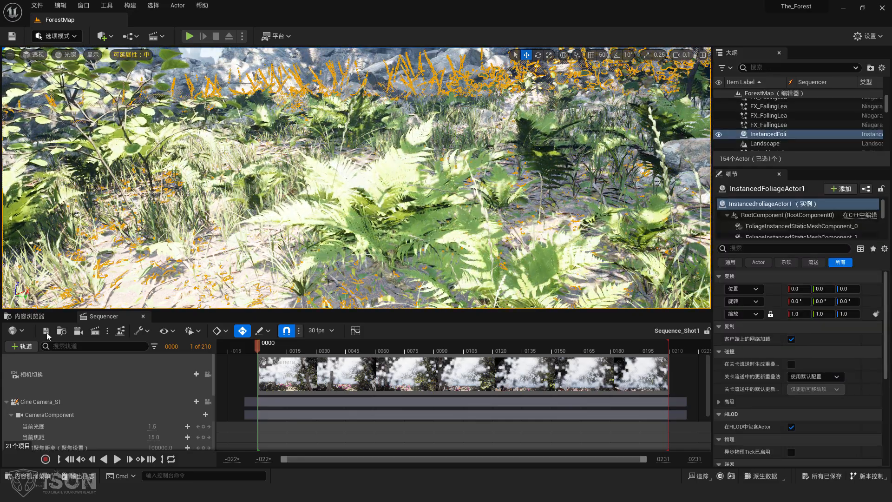
- Open the 2K Lady Fern material instance from Megascans > 3D_Plants > Lady_Fern_wdvlditia and examine its 07 - Wind parameters
click(29, 316)
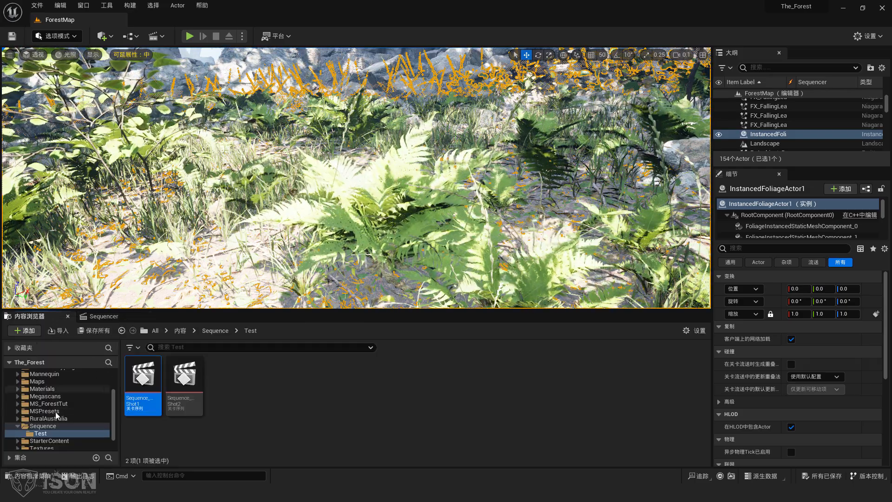
click(46, 411)
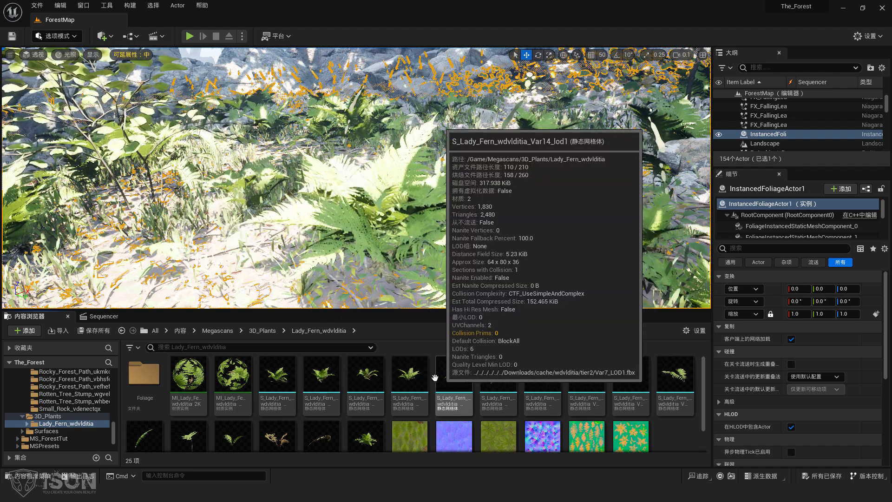
click(189, 377)
double_click(190, 378)
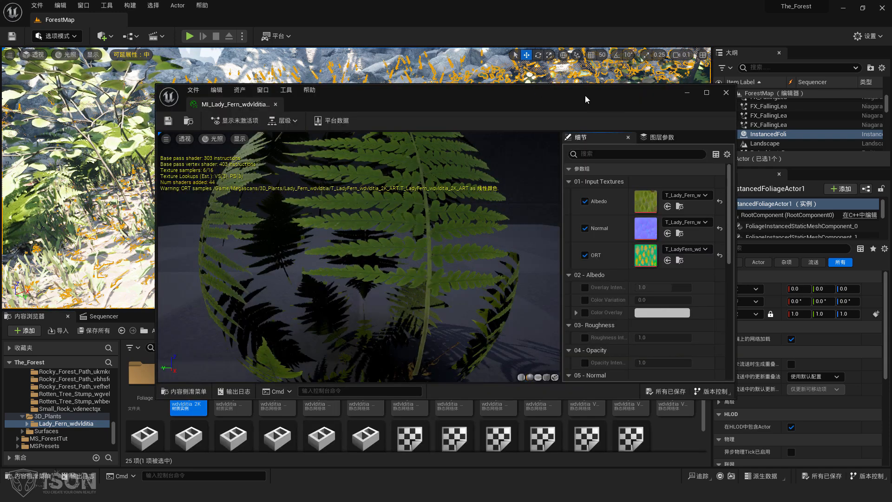
drag(579, 91, 616, 75)
scroll(718, 220, down, 2)
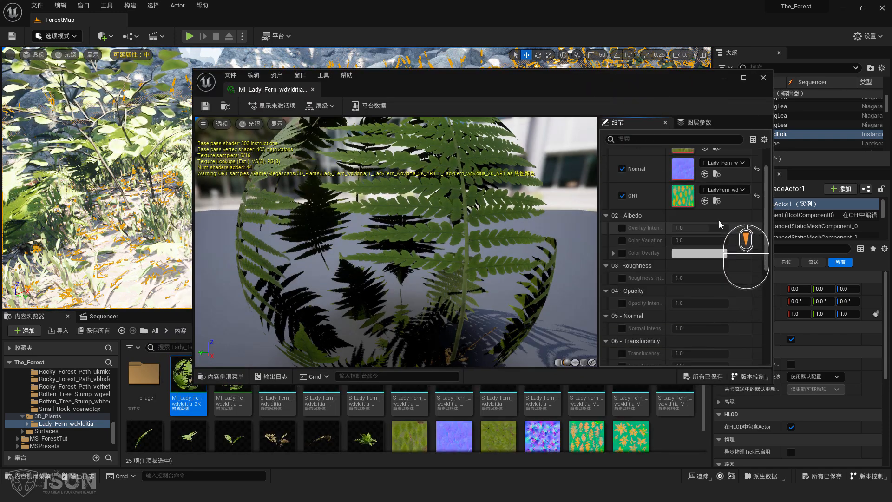
drag(576, 213, 575, 213)
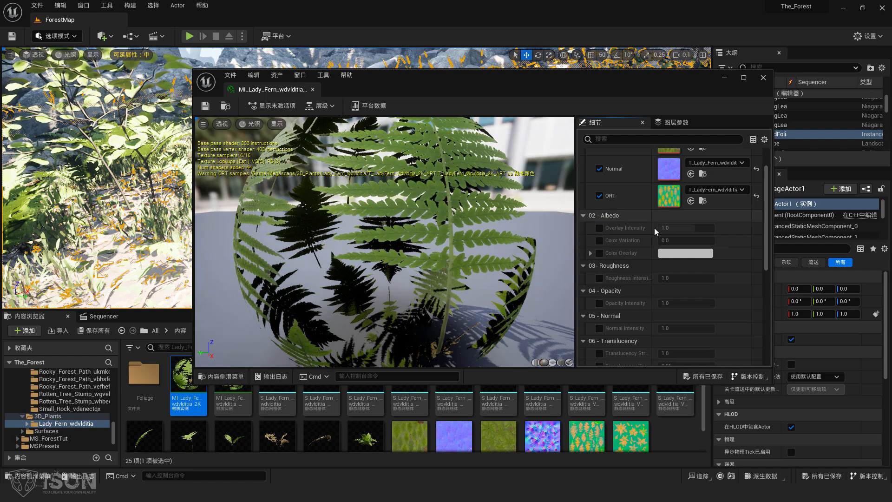
scroll(725, 256, down, 5)
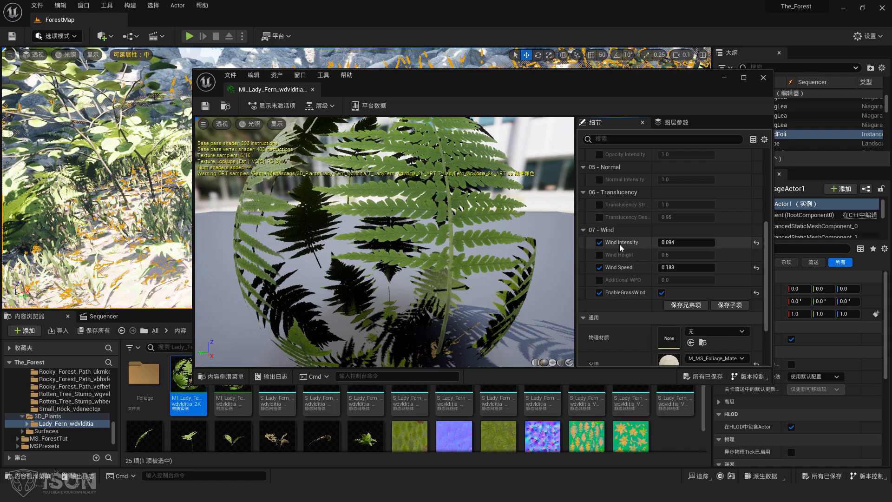
- Turn off the EnableGrassWind parameter of the 2K Lady Fern material instance and uncover the ferns in the level viewport
click(600, 293)
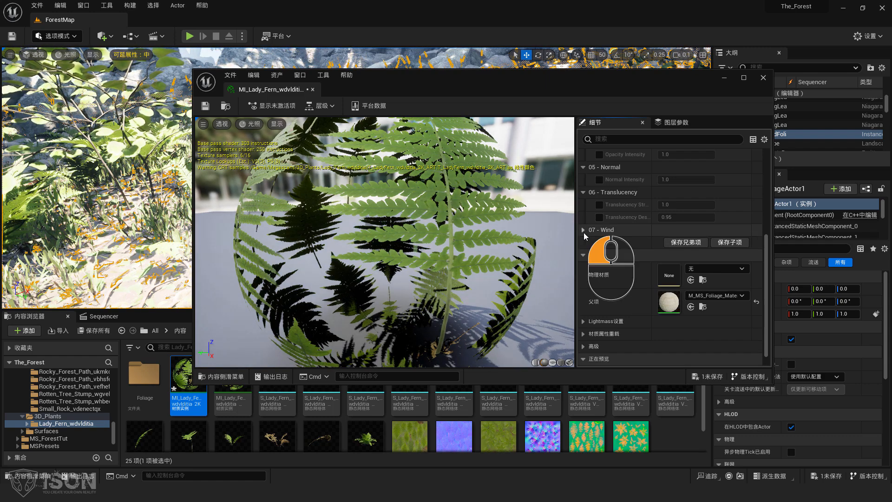
drag(507, 77, 477, 250)
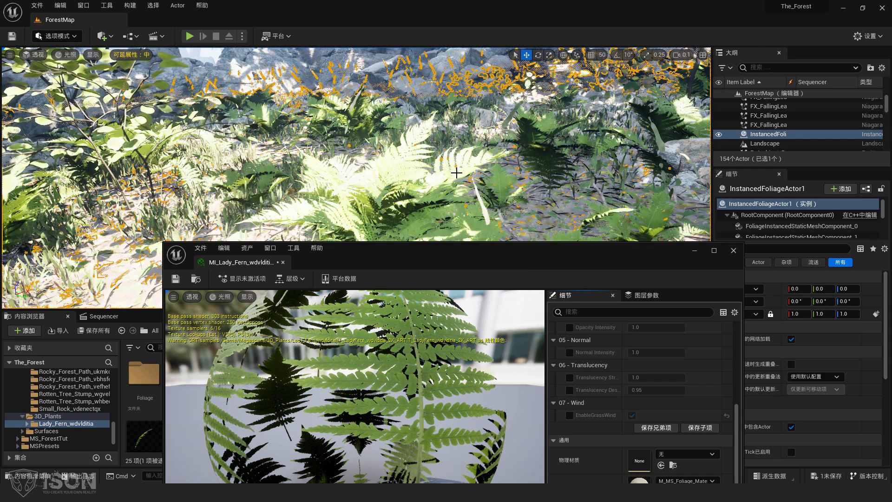
drag(422, 255, 678, 160)
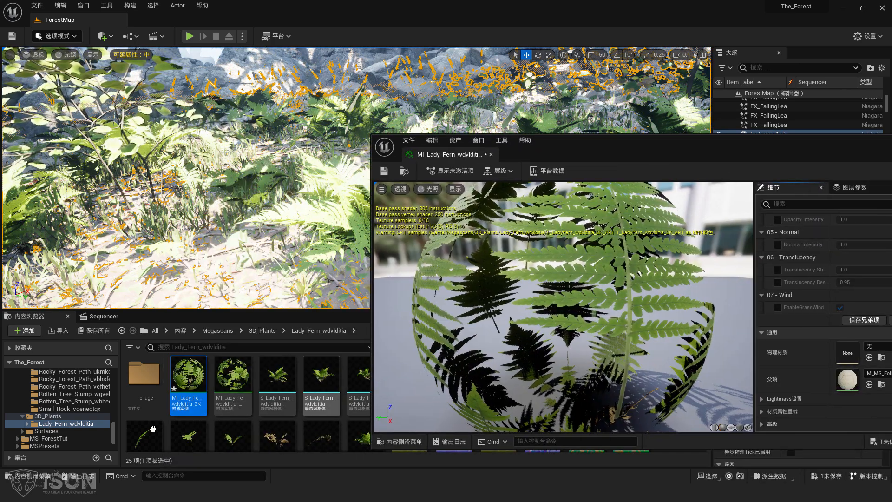
- Turn EnableGrassWind back on for the 2K Lady Fern material instance, check the ferns in the level viewport and close the material
click(777, 308)
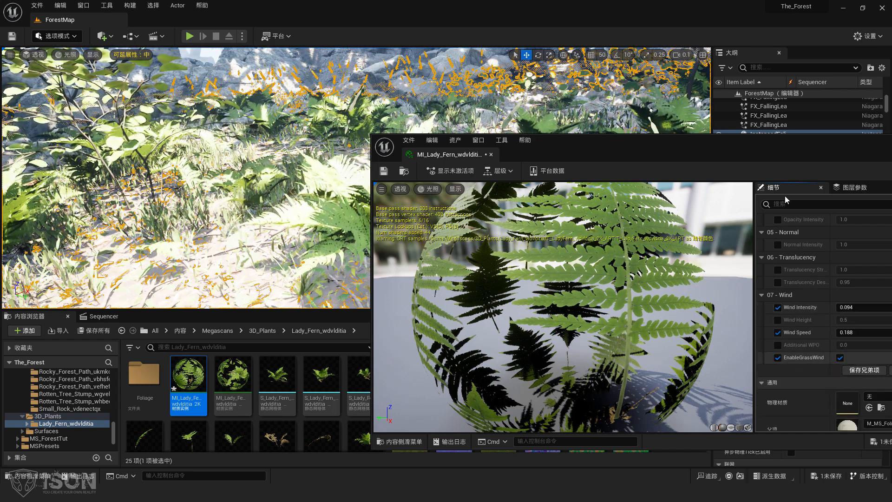
drag(768, 149, 671, 139)
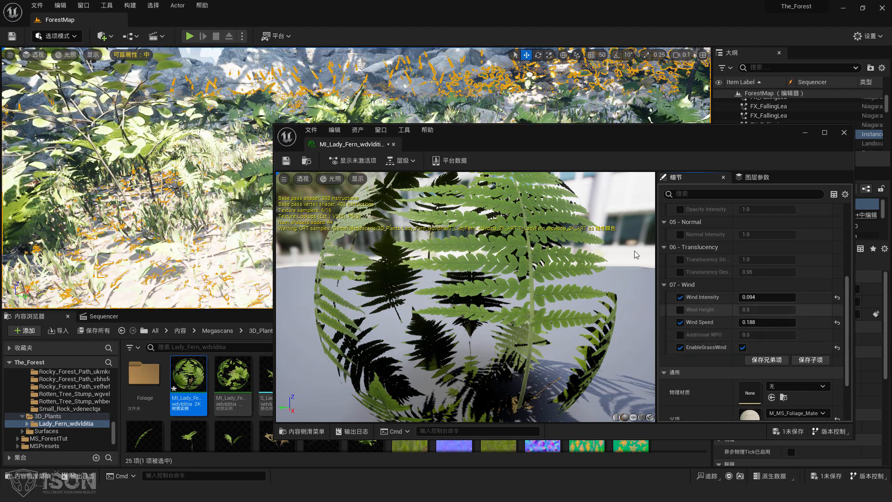
drag(496, 138, 446, 316)
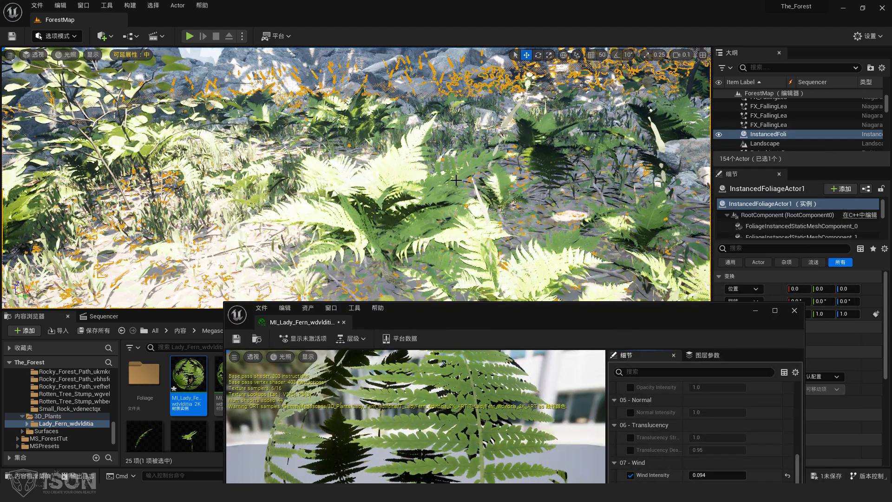
drag(532, 306, 535, 278)
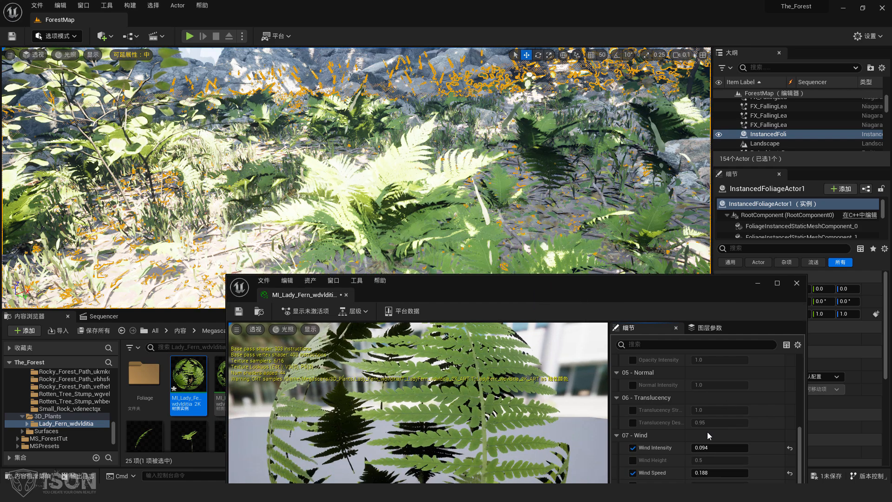
click(801, 285)
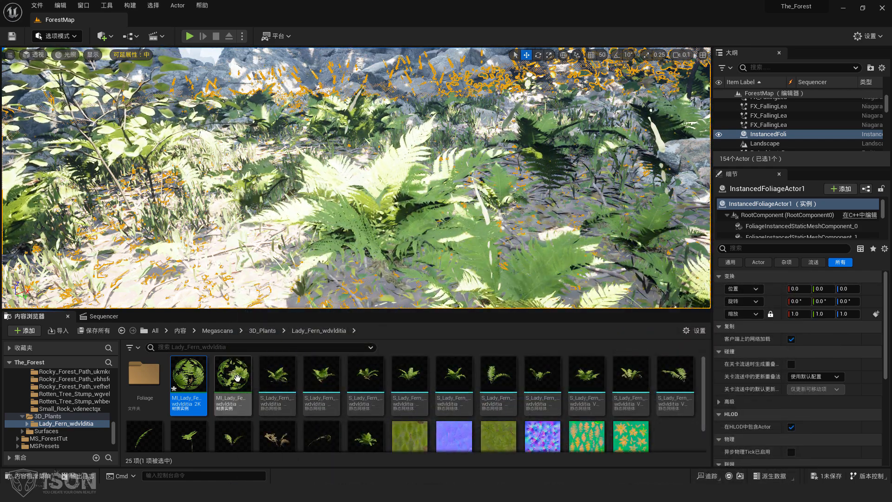
- Open the MI_Lady_Fern_wdvlditia_Billboard_2K material instance, examine its 07 - Wind parameters and close it
double_click(240, 382)
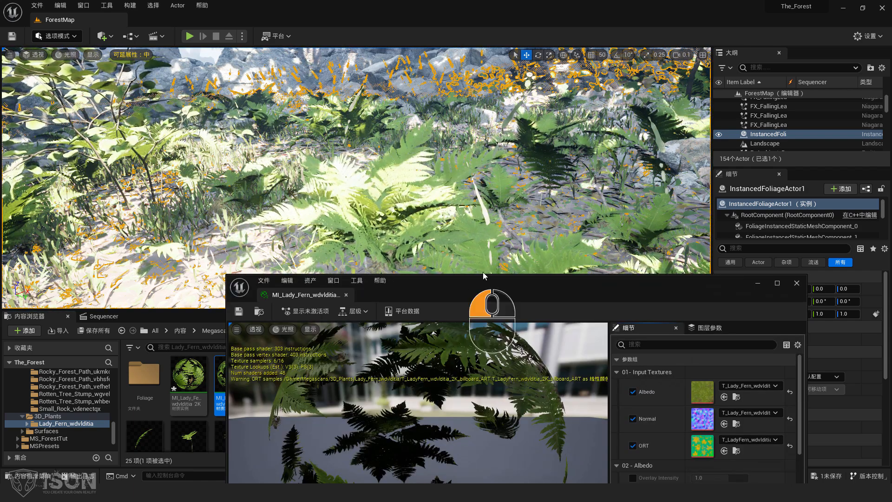
drag(488, 297, 529, 158)
scroll(738, 322, down, 2)
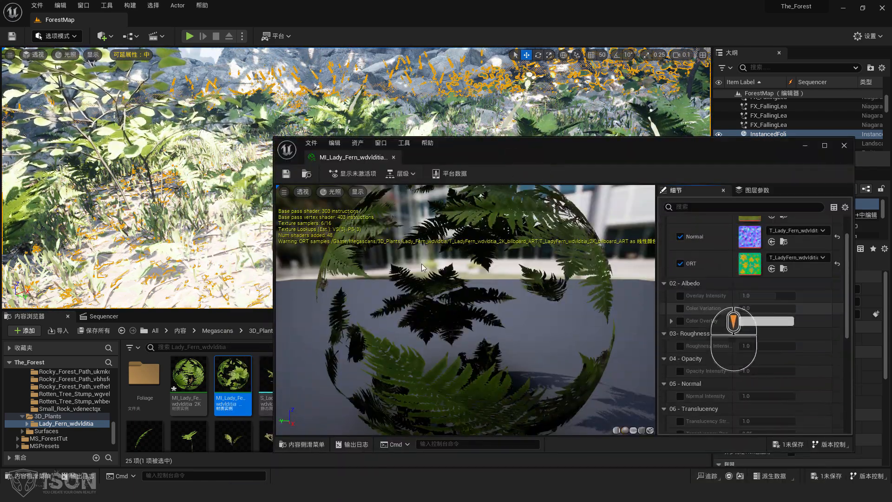
scroll(757, 307, down, 6)
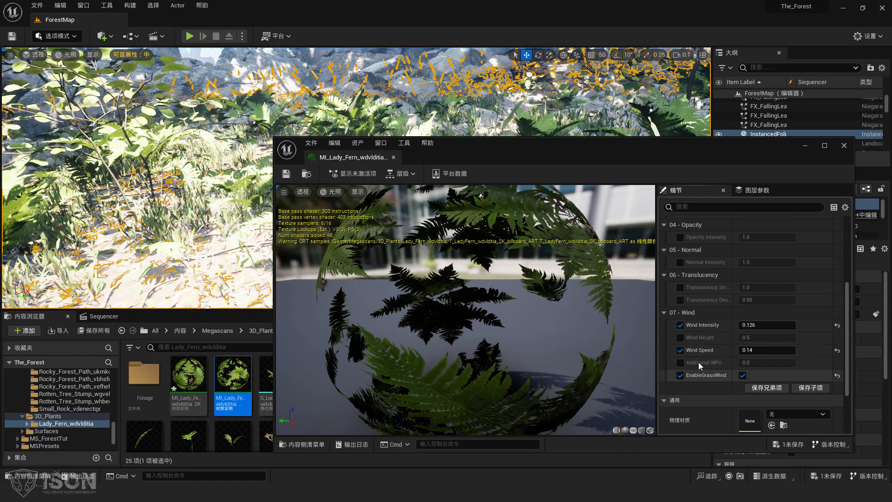
drag(543, 148, 532, 272)
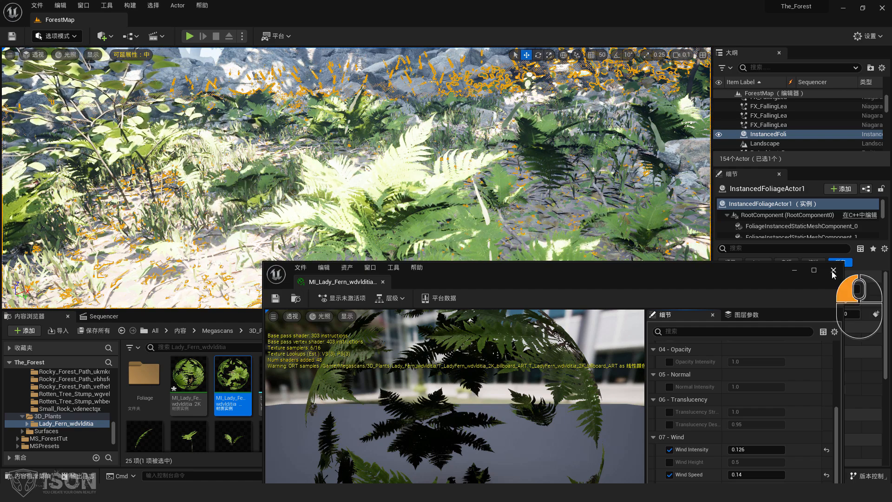
click(833, 270)
click(103, 36)
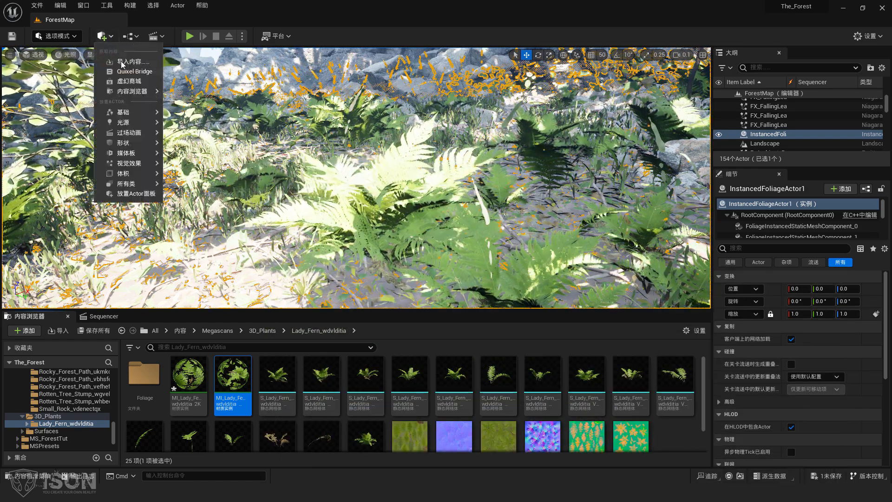
click(359, 17)
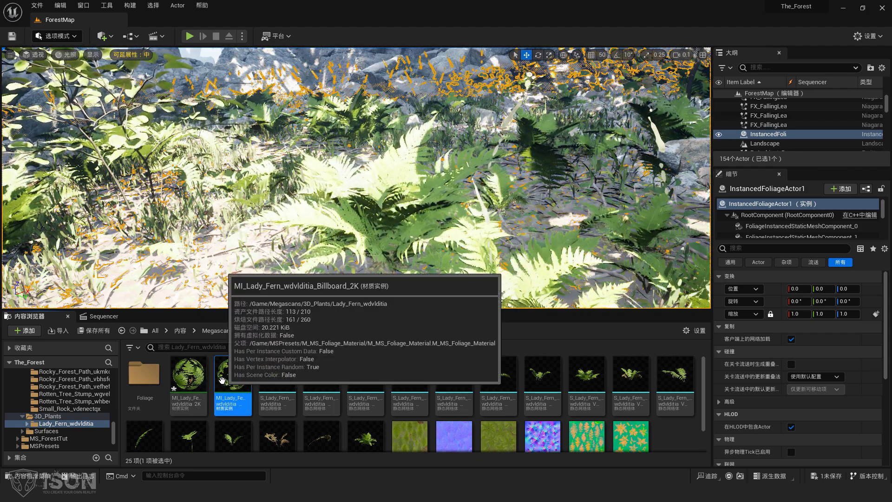
- Reopen the MI_Lady_Fern_wdvlditia_Billboard_2K material instance, view its texture and albedo parameters and close it
double_click(222, 381)
drag(711, 229, 701, 198)
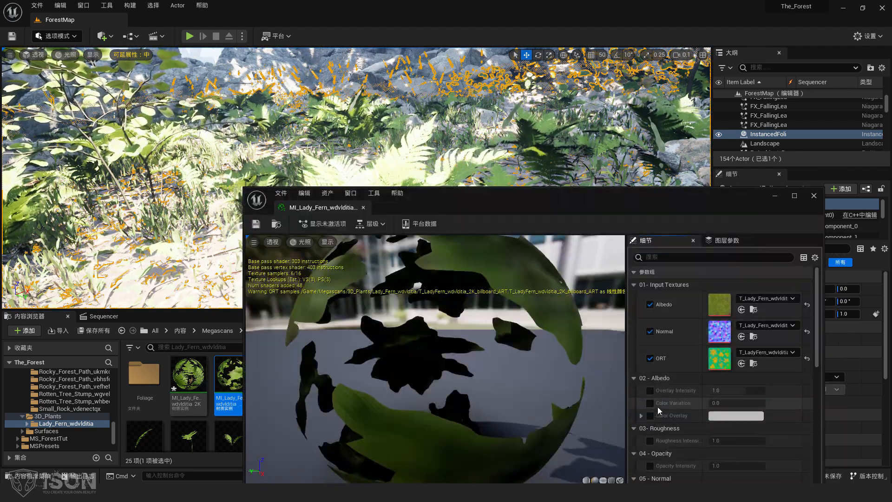
click(813, 196)
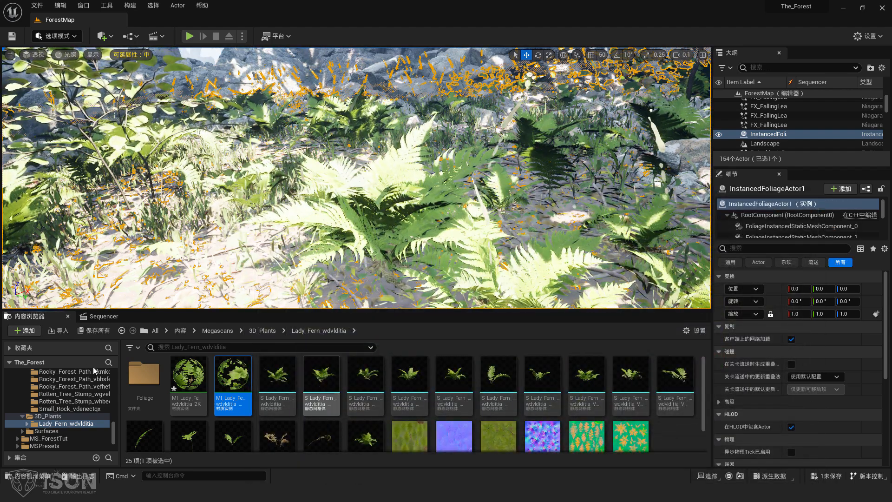
- Open the Sequence_Shot1 level sequence from the Sequence > Test folder and lock the viewport to Cine Camera_S1
scroll(55, 388, up, 4)
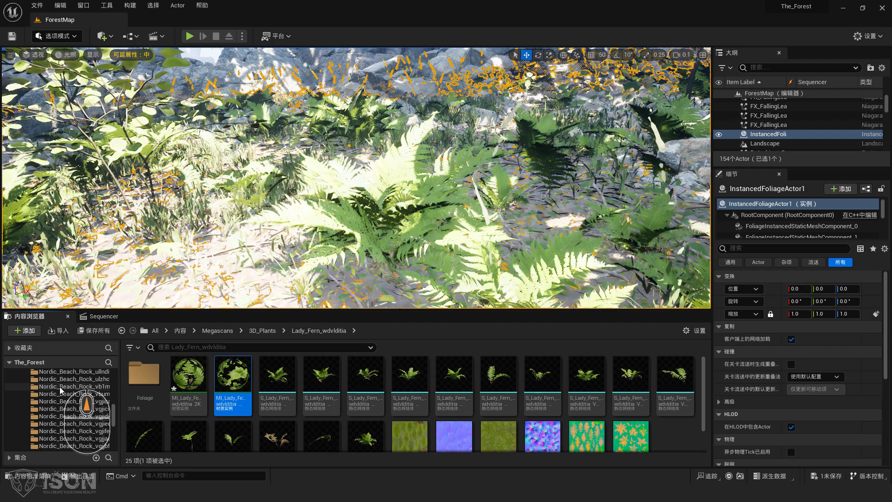
scroll(51, 432, up, 5)
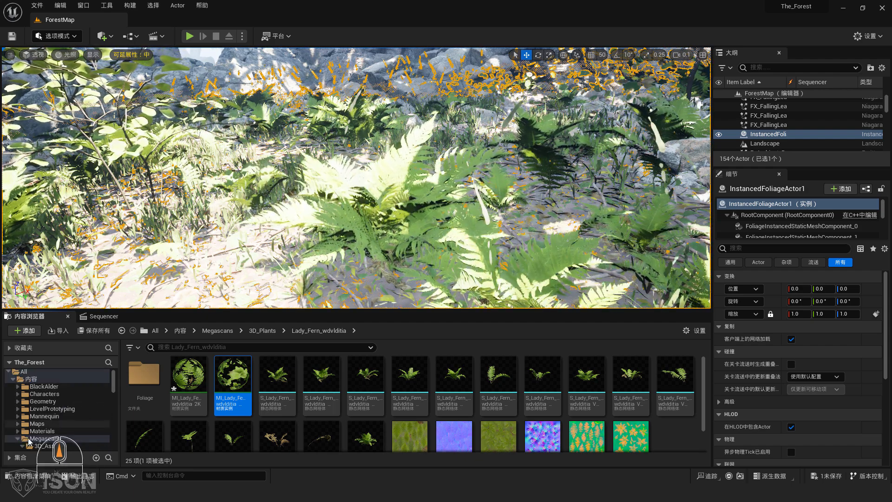
double_click(46, 438)
scroll(69, 420, down, 2)
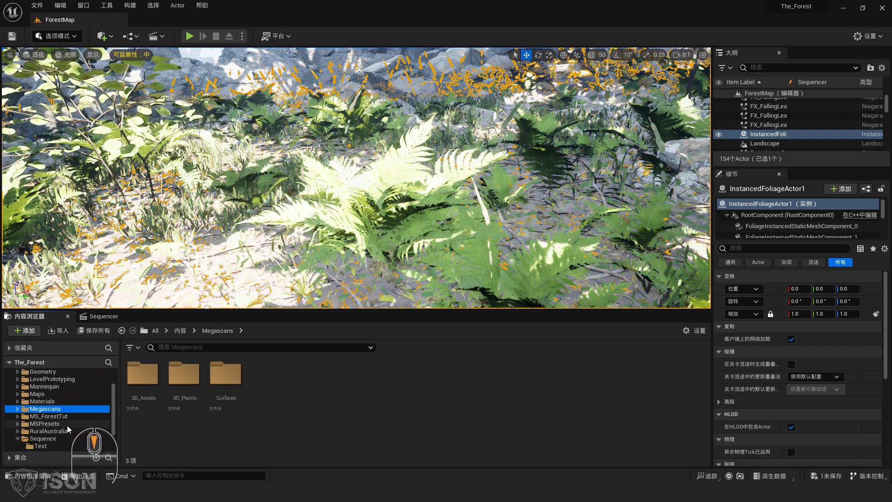
double_click(43, 423)
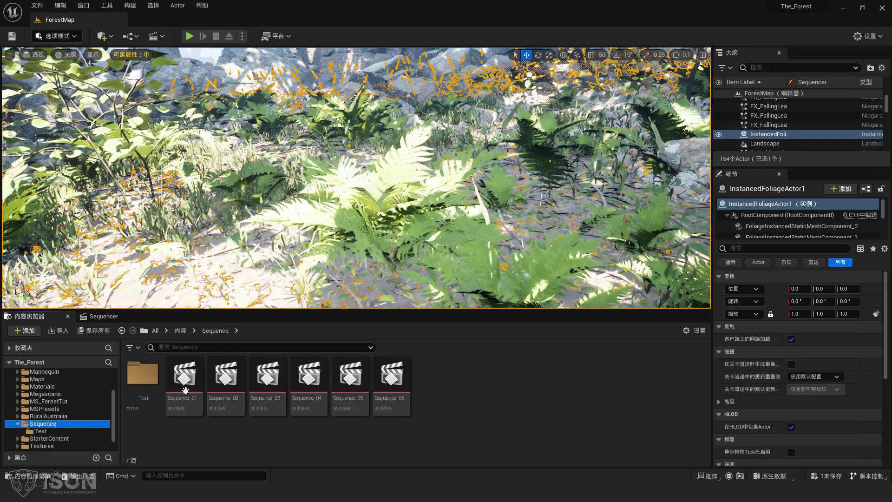
click(267, 381)
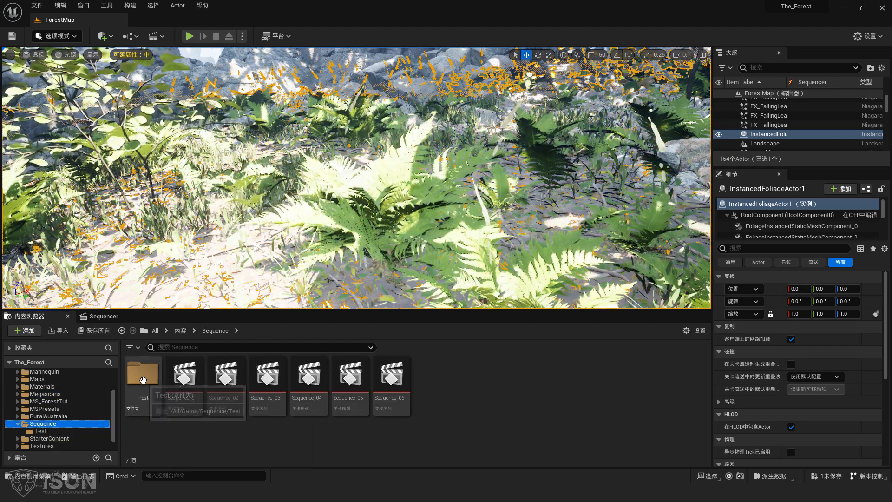
double_click(143, 376)
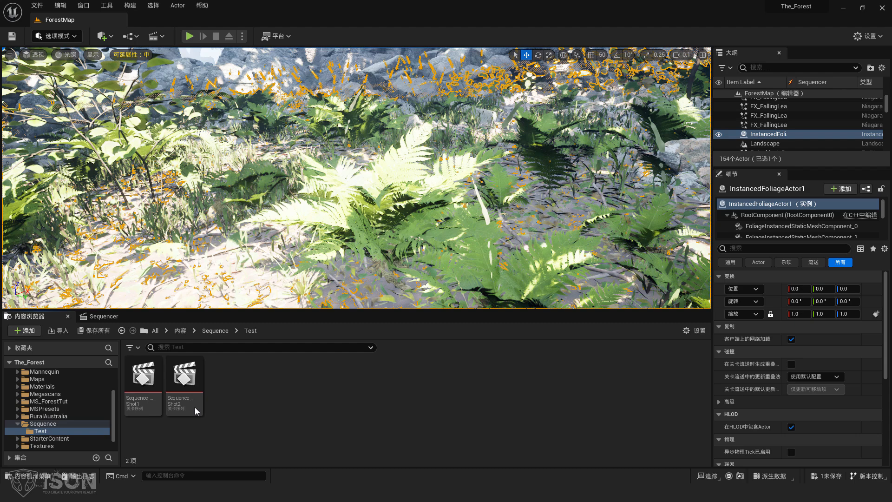
double_click(142, 377)
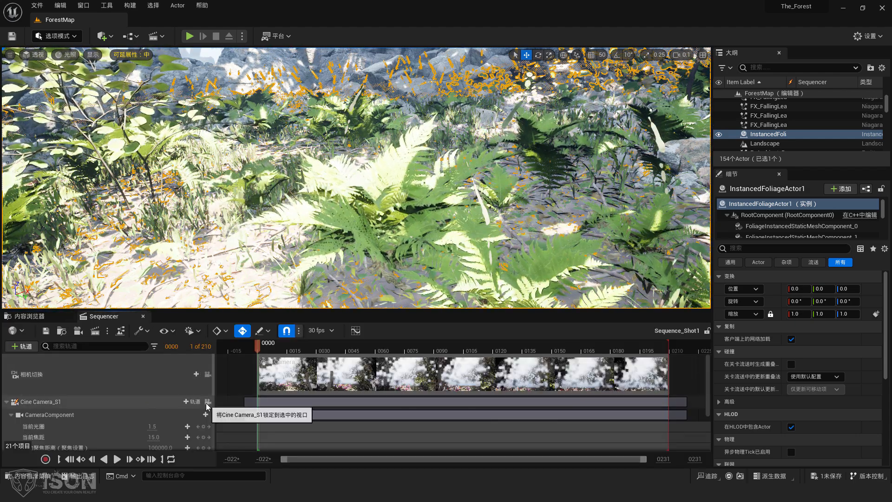
click(208, 402)
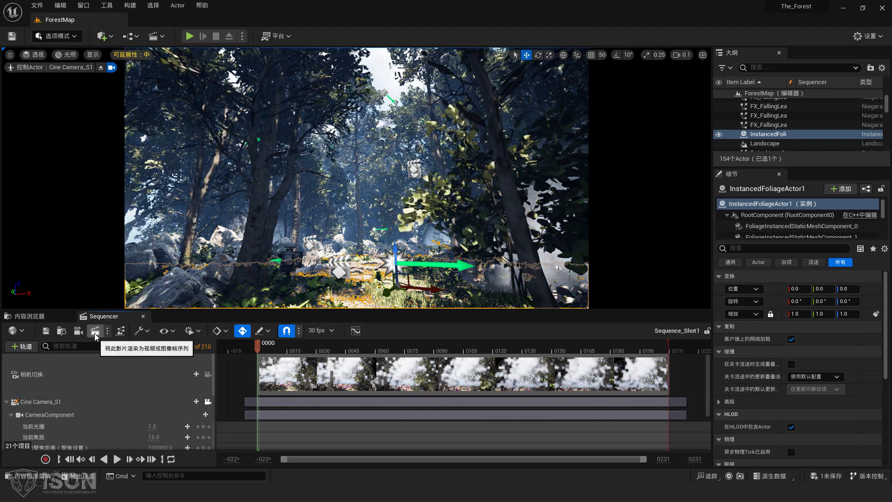
- Add Sequence_Shot1 to the Movie Render Queue (影片渲染队列) and start rendering it locally (渲染（本地）)
click(107, 330)
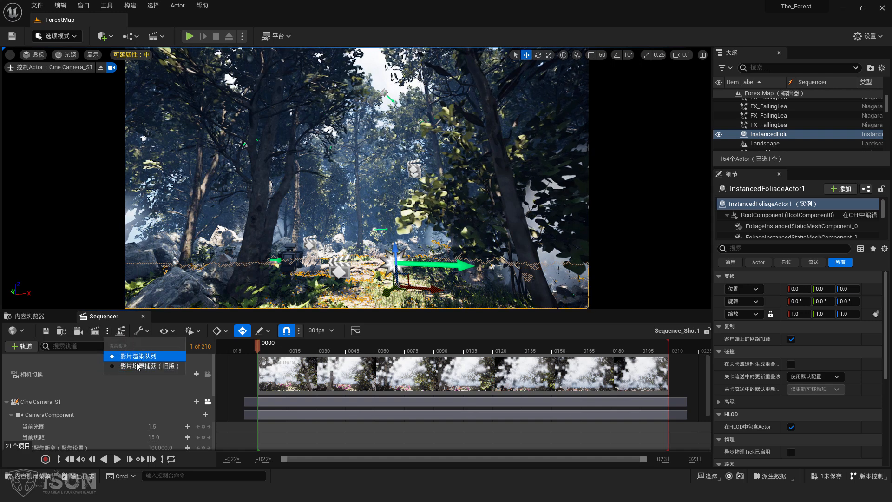
click(422, 334)
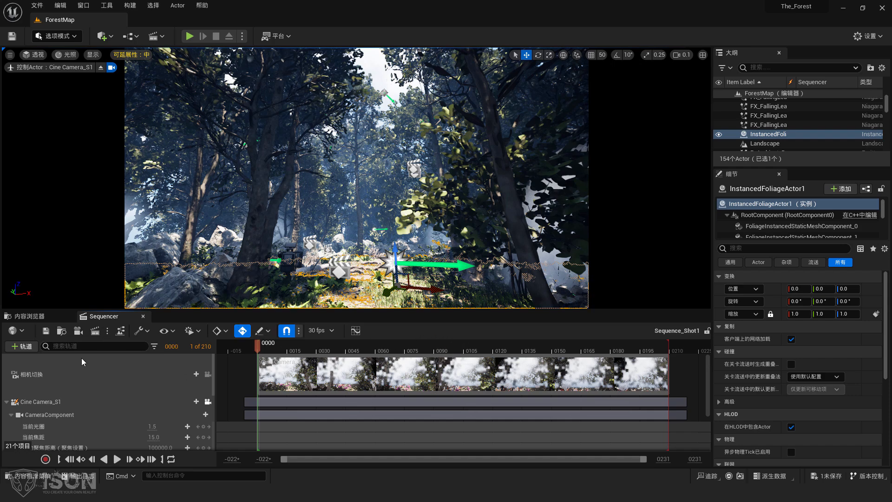
click(95, 332)
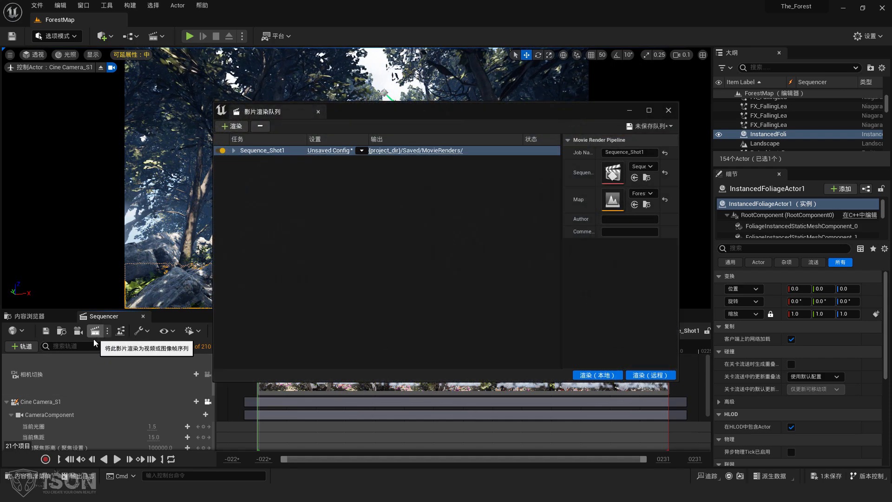
drag(414, 110, 437, 67)
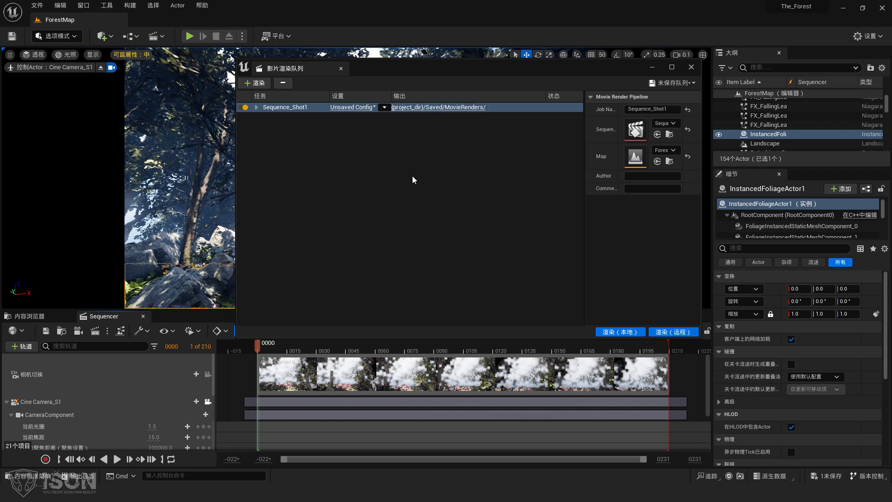
click(620, 332)
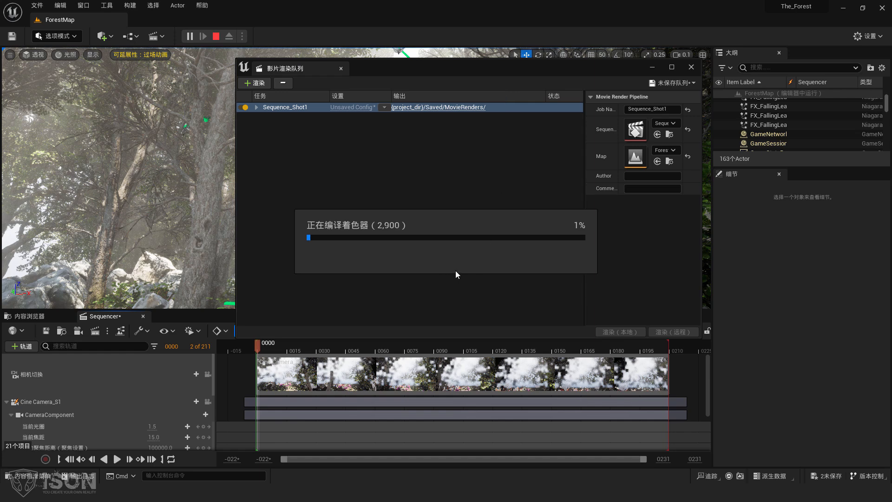
key(alt+Tab)
key(alt+Tab)
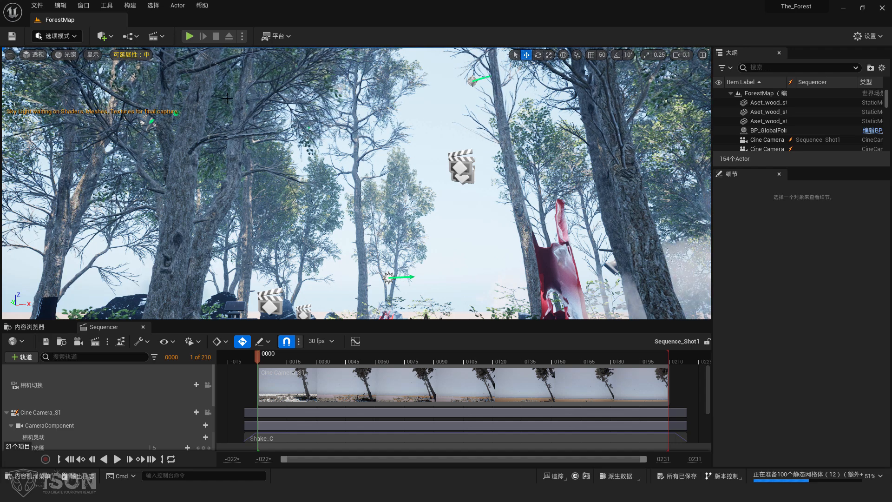
- Open the level editor documentation (关卡编辑器文档) in the browser and bring up the already open Cine Camera Actor page (过场动画摄像机Actor)
click(203, 8)
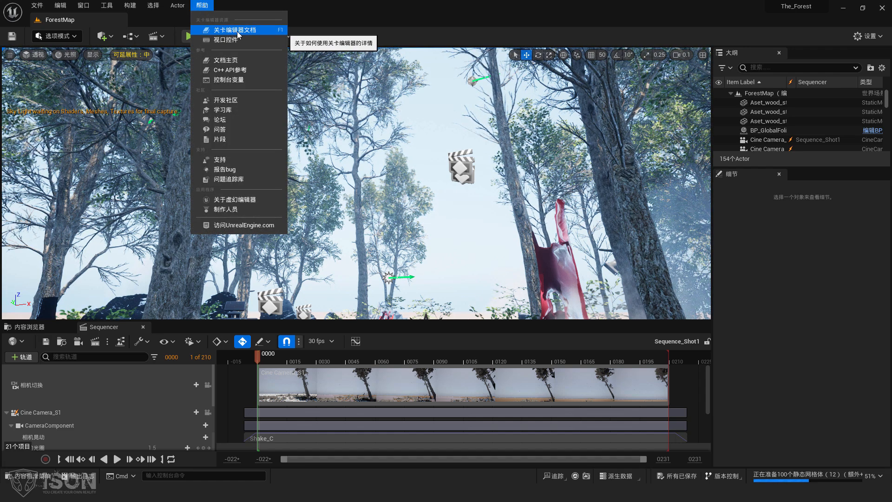
click(246, 31)
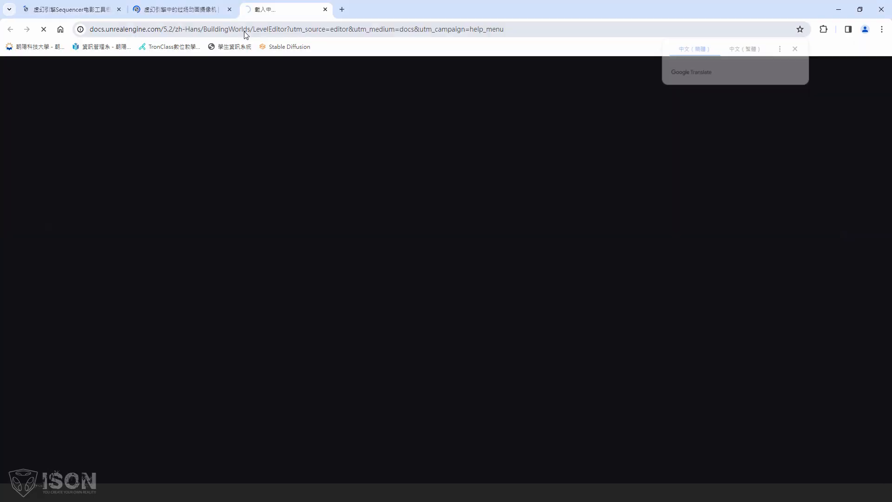
click(202, 12)
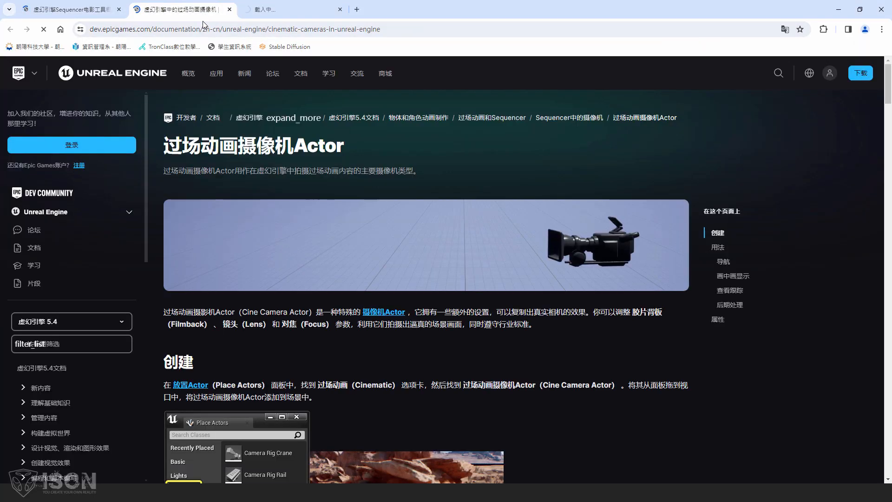
click(268, 12)
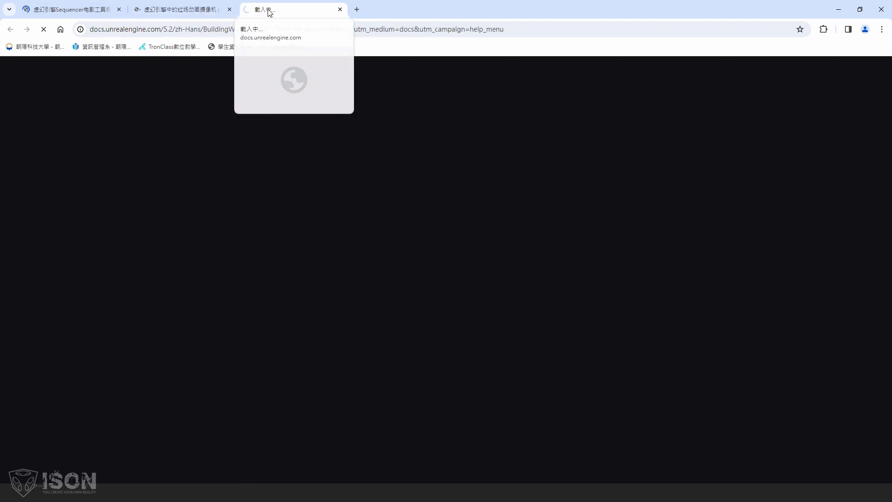
click(180, 10)
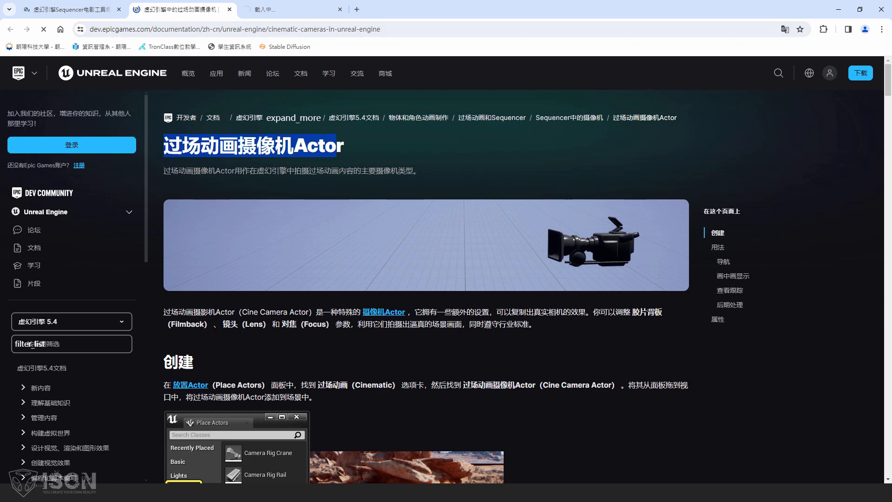
- Skim the creation section (创建) of the Cine Camera Actor documentation page, including how to add the camera from Sequencer
scroll(490, 310, down, 5)
scroll(483, 298, up, 5)
scroll(477, 304, down, 9)
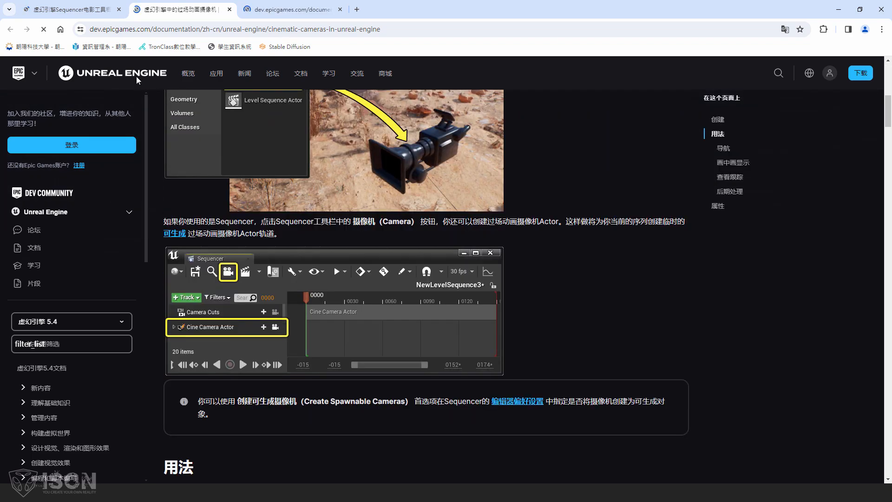
- Bring up the Sequencer overview page (Sequencer概述) and read its assets and Actor section and the Sequencer creation section (Sequencer创建)
click(72, 9)
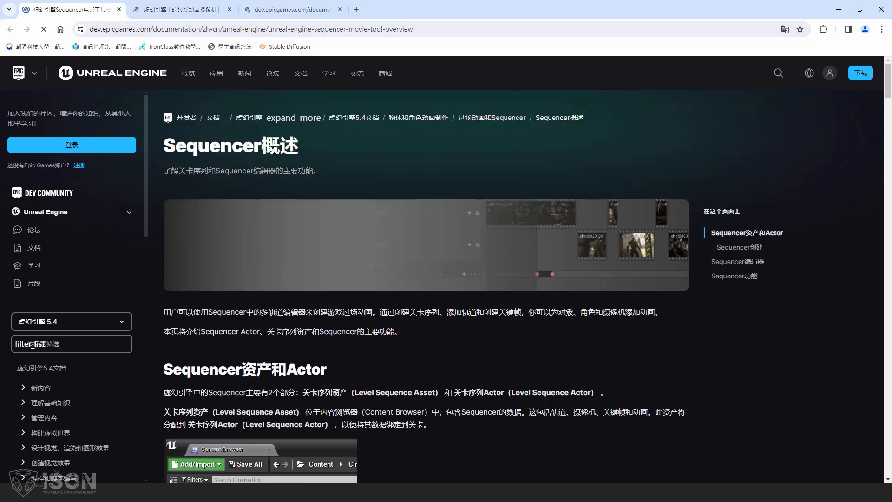
drag(295, 149, 161, 146)
scroll(375, 263, down, 6)
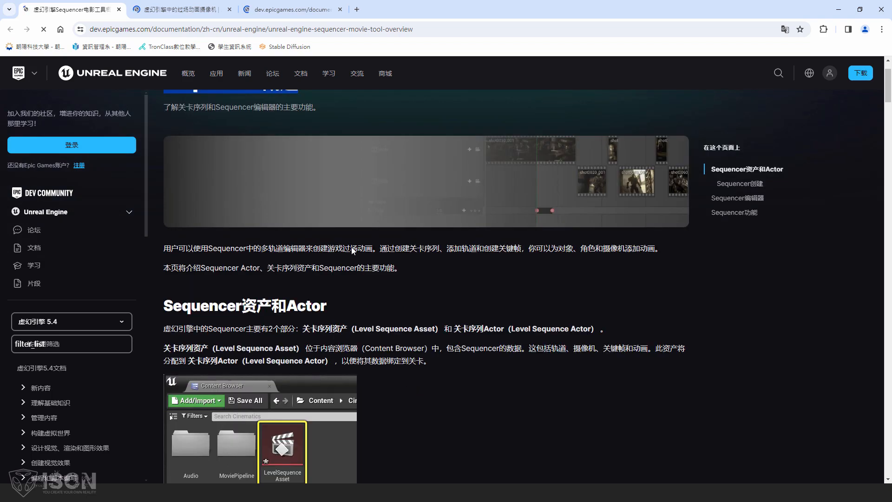
scroll(400, 264, down, 14)
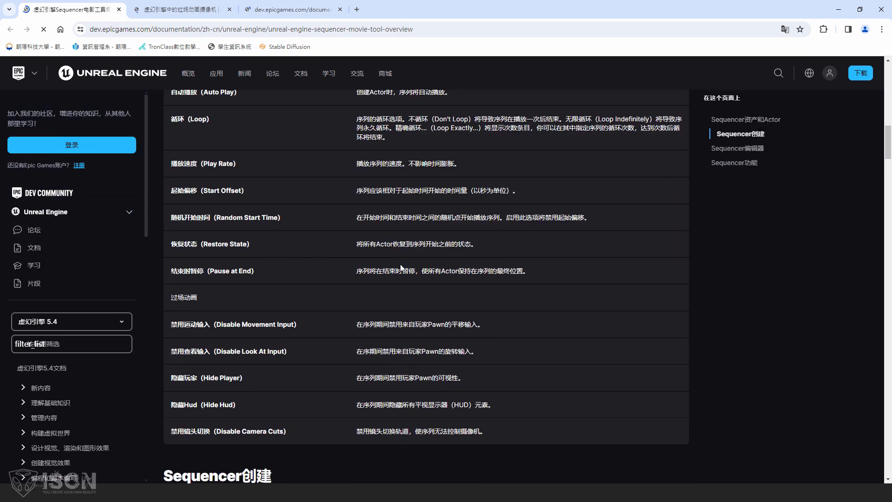
scroll(400, 264, up, 14)
scroll(403, 269, down, 18)
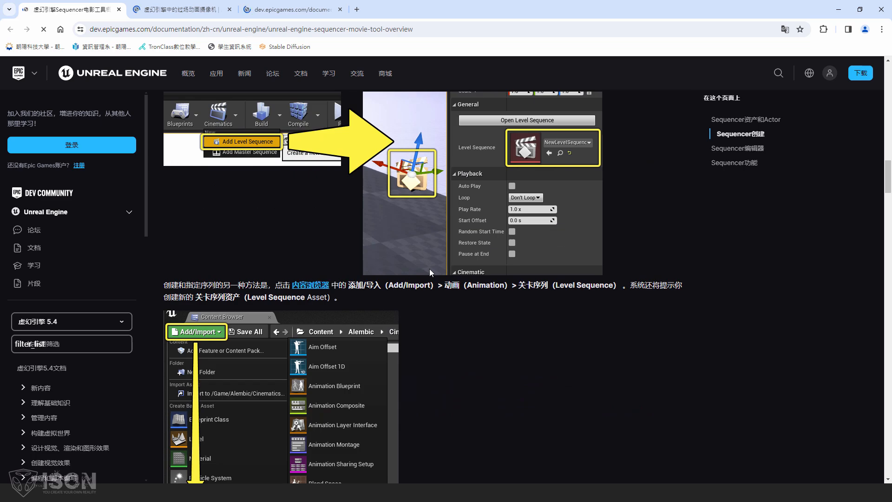
scroll(430, 269, down, 8)
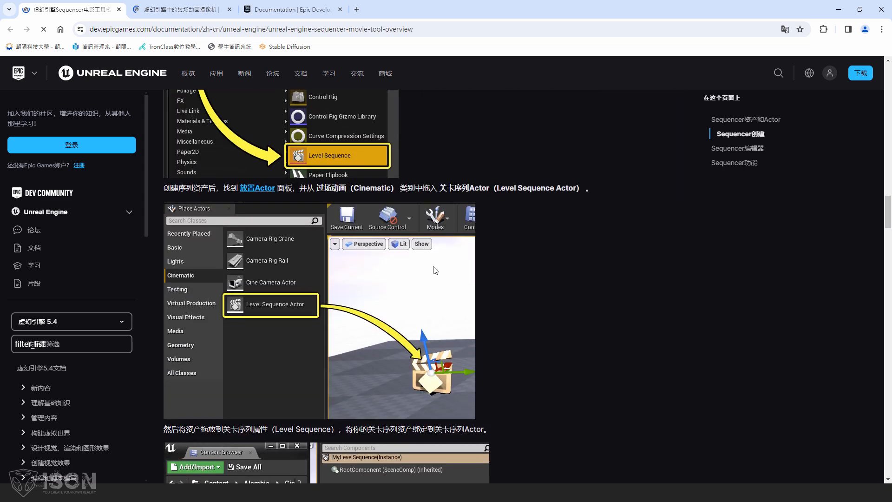
scroll(432, 267, down, 4)
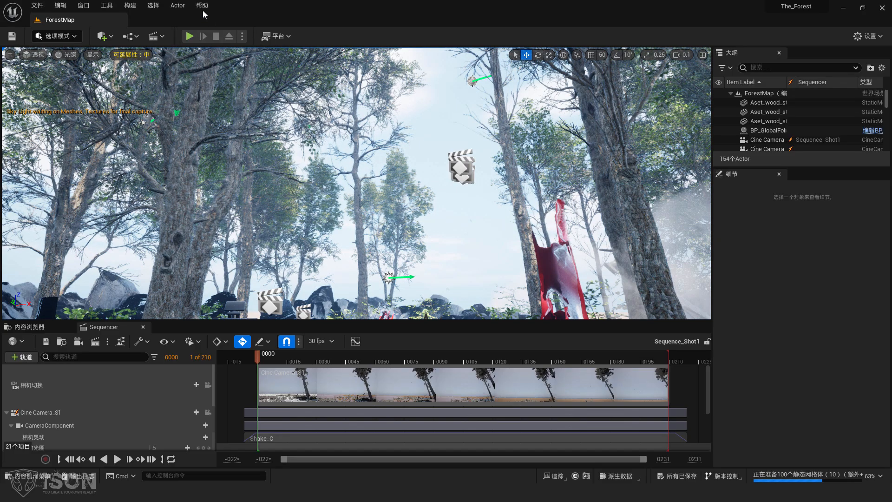
- Show the level editor documentation help entry (关卡编辑器文档) in Unreal Editor, return to the browser and view the site's language options
click(202, 6)
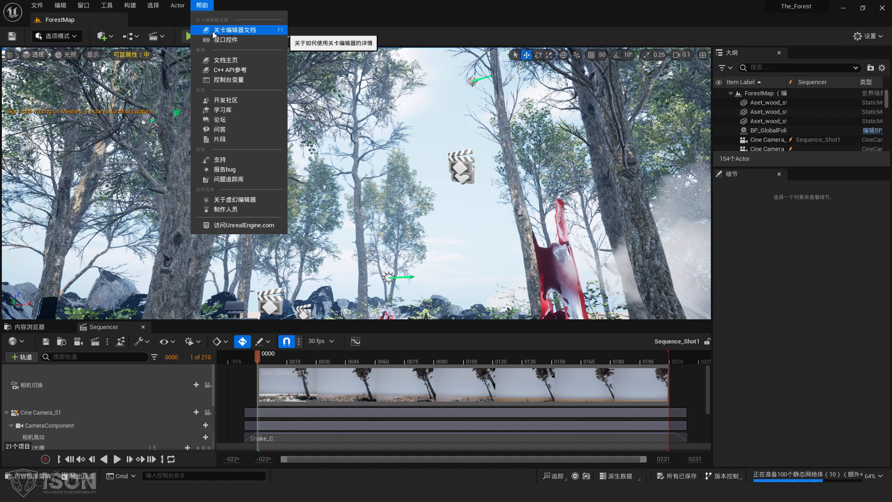
key(alt+Tab)
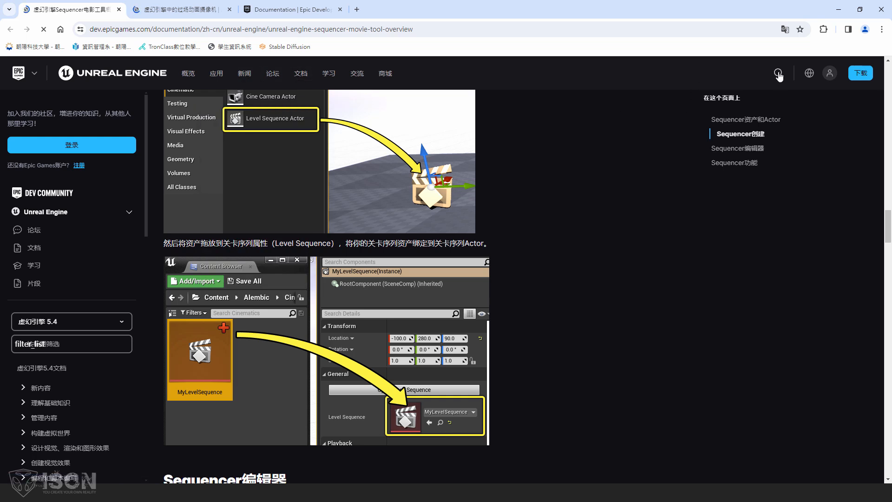
click(811, 76)
mouse_move(809, 73)
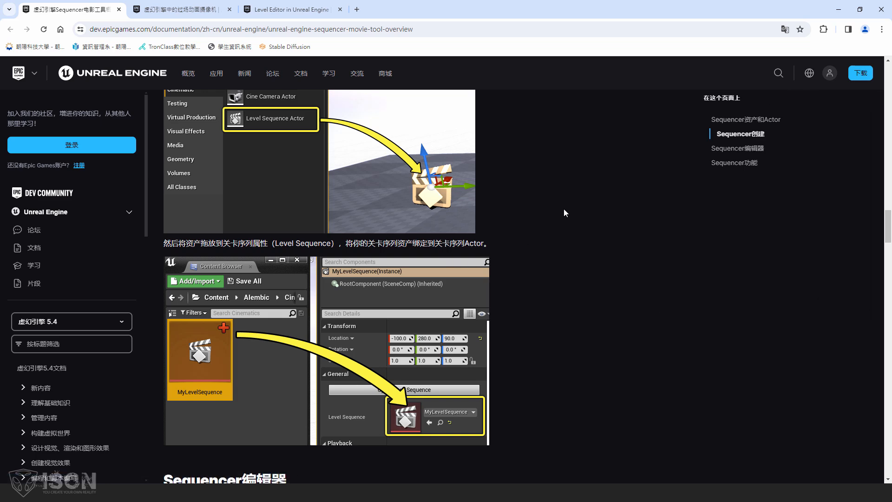
- Read the Sequencer editor section (Sequencer编辑器) of the overview page and look over its linked topics
scroll(553, 227, down, 12)
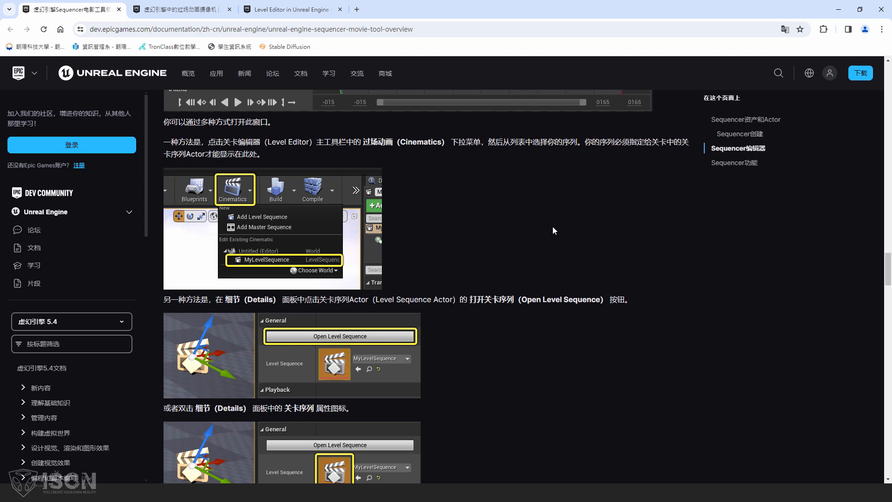
scroll(553, 226, down, 10)
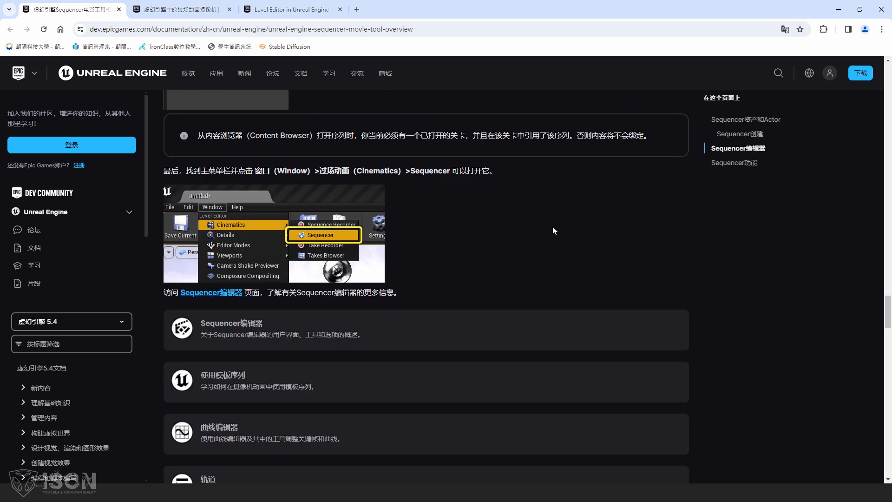
scroll(553, 227, down, 3)
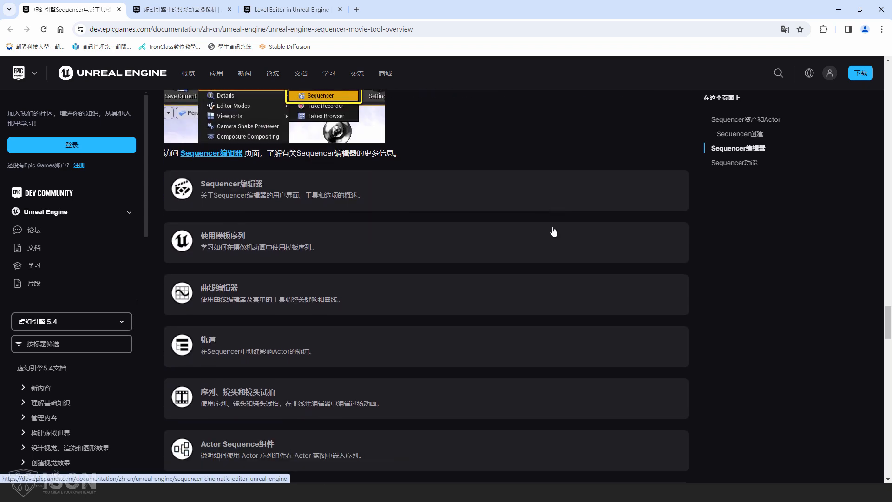
scroll(553, 231, down, 4)
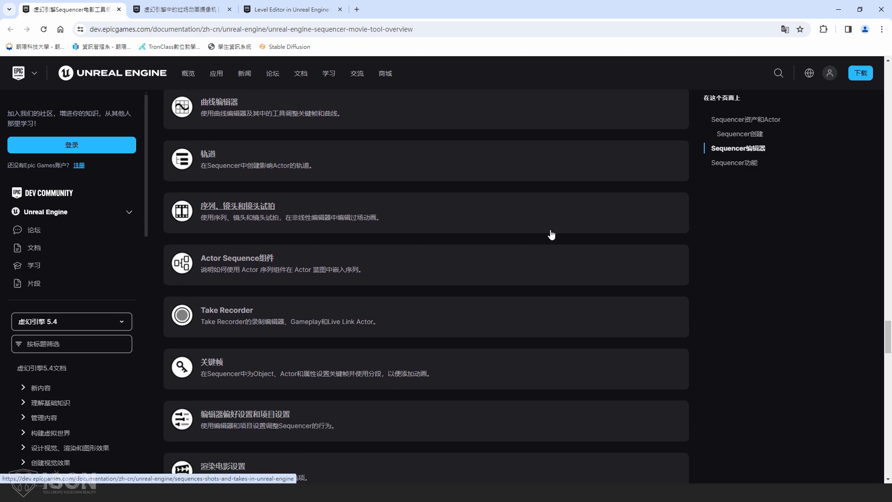
scroll(552, 235, down, 2)
scroll(551, 235, up, 20)
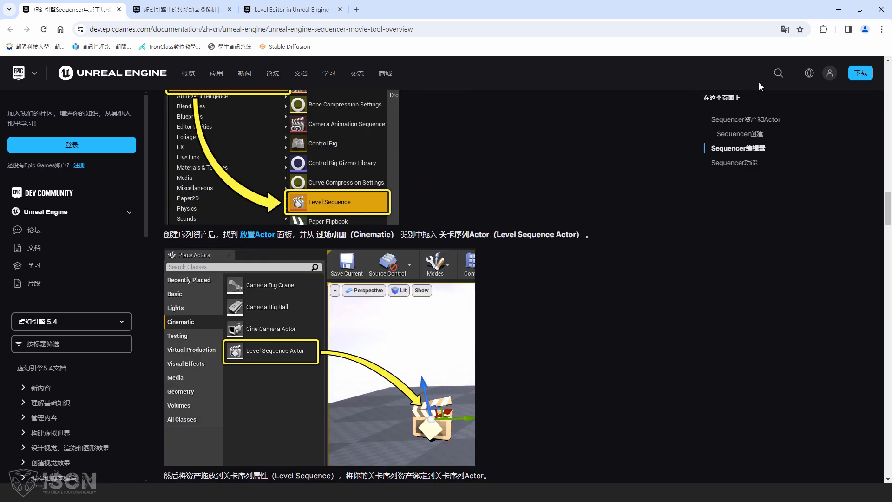
- Search the Epic developer site for "movies render"
click(779, 73)
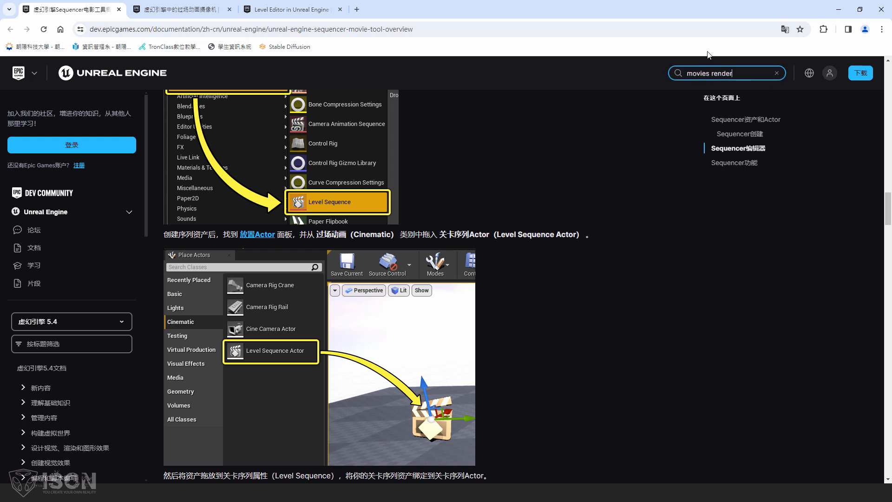
key(Return)
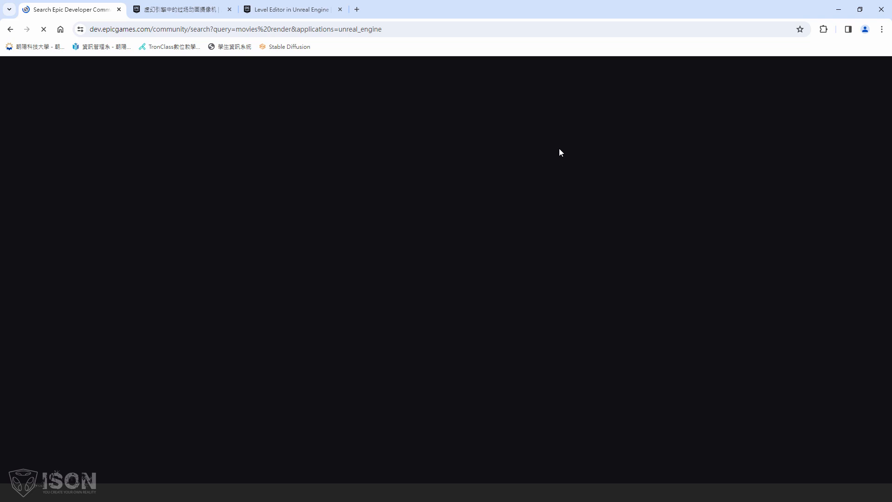
- View the language options on the Cine Camera Actor page and return to the search results page
click(199, 13)
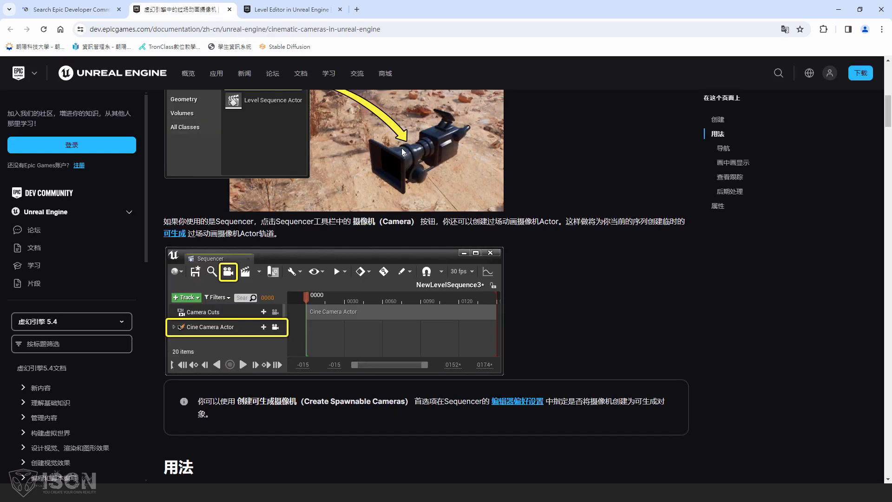
click(810, 74)
click(817, 297)
click(810, 74)
click(75, 9)
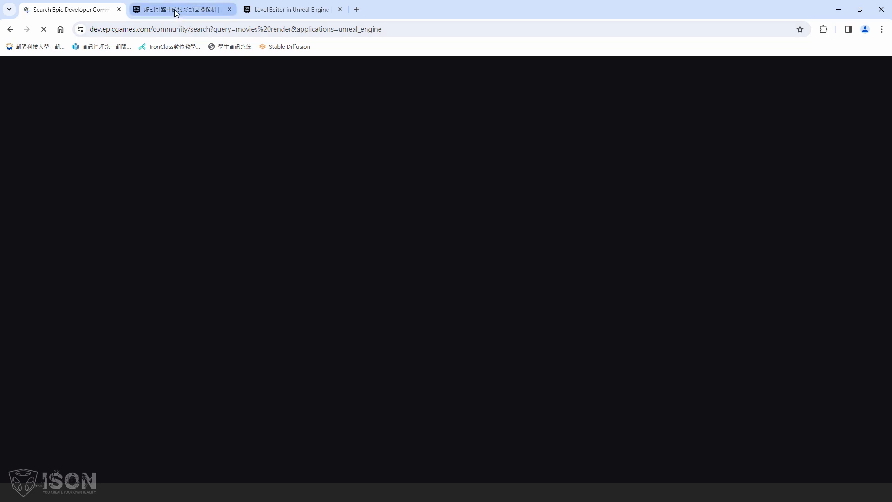
- Go back to the Cine Camera Actor page and view which engine versions its documentation is offered for, without switching version
click(177, 10)
scroll(542, 236, down, 5)
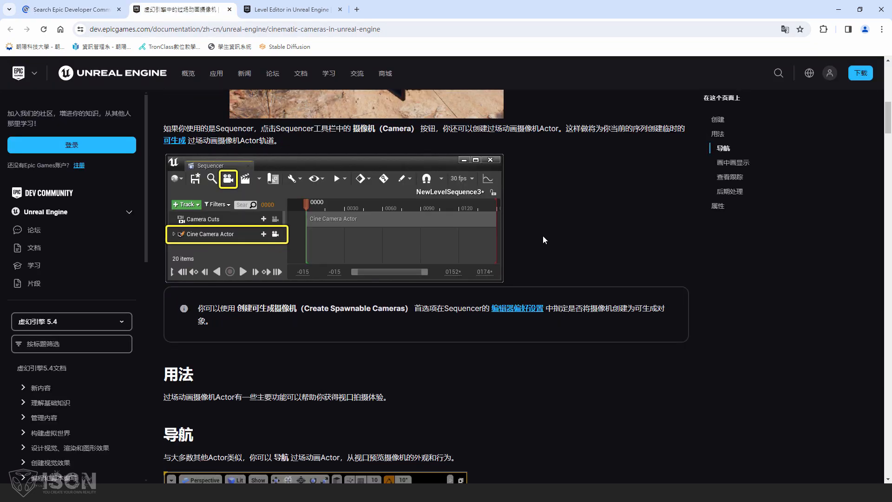
click(108, 326)
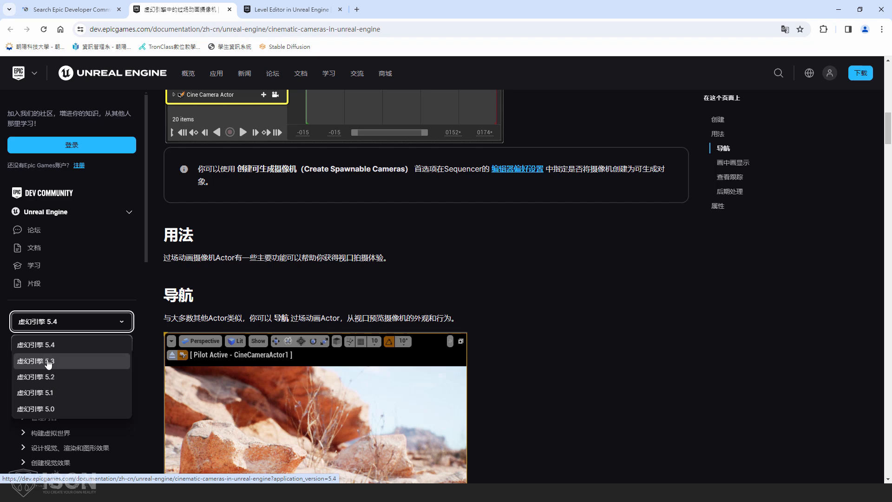
click(545, 275)
scroll(547, 279, up, 3)
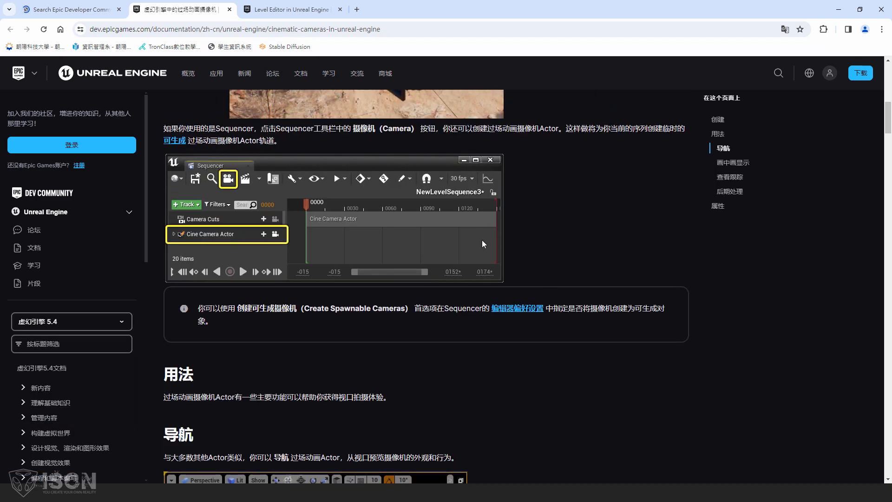
- Read the Cine Camera Actor page's look-at tracking, lens settings, focus settings and camera options descriptions
scroll(548, 262, down, 20)
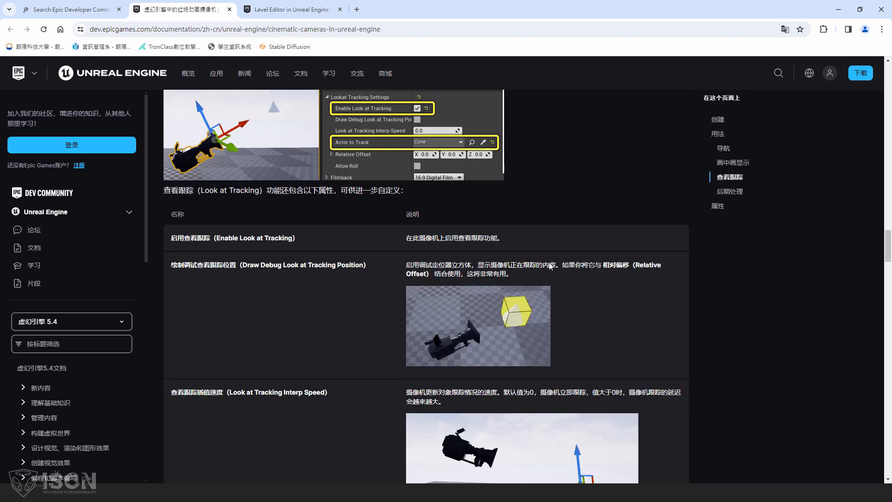
scroll(550, 263, down, 15)
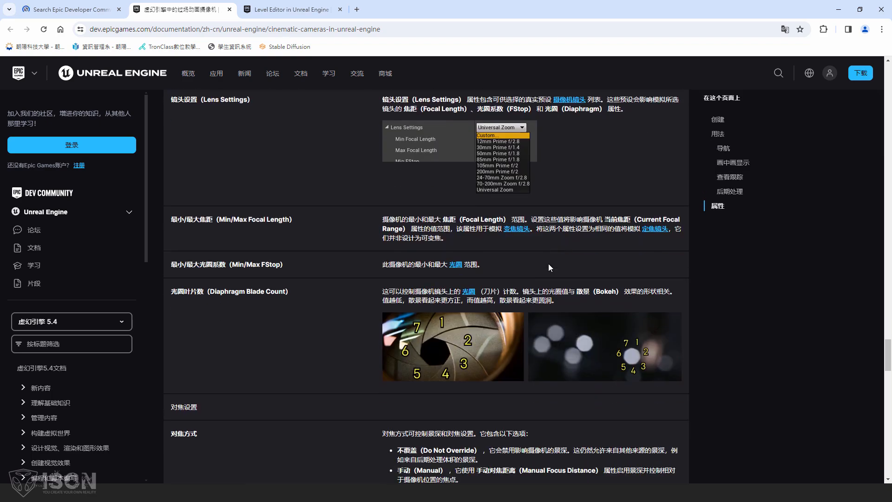
scroll(549, 263, down, 11)
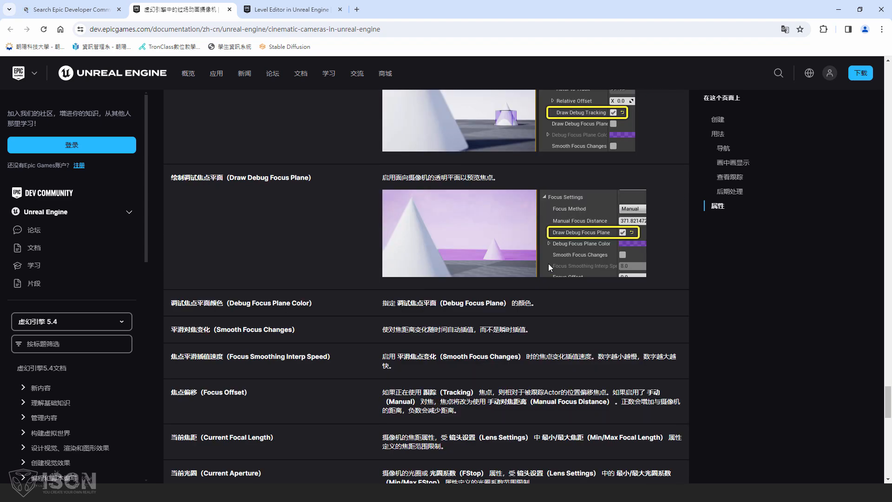
scroll(362, 317, up, 2)
scroll(306, 347, down, 4)
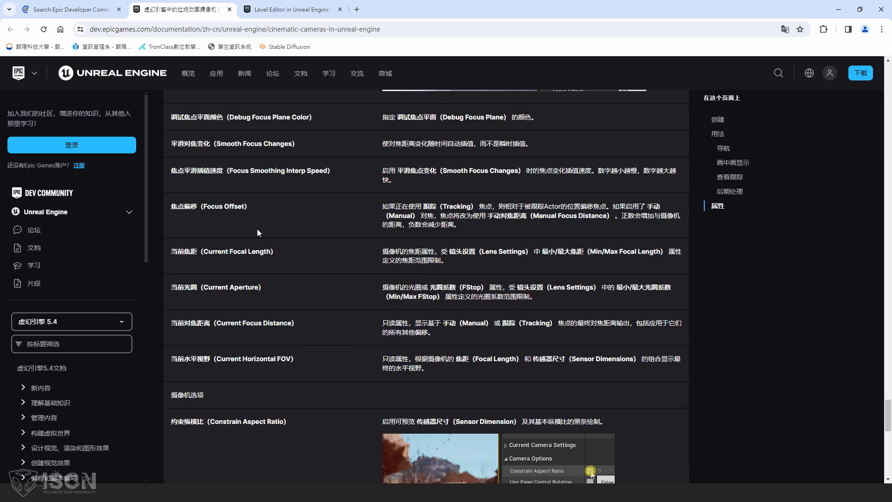
scroll(266, 245, down, 4)
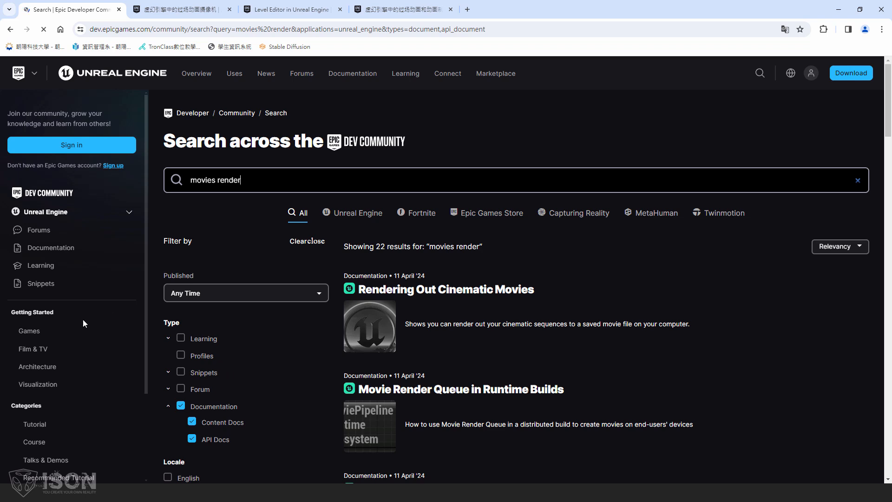
- Look through the documentation results for "movies render" and open the Movie Render Queue page
scroll(620, 349, down, 3)
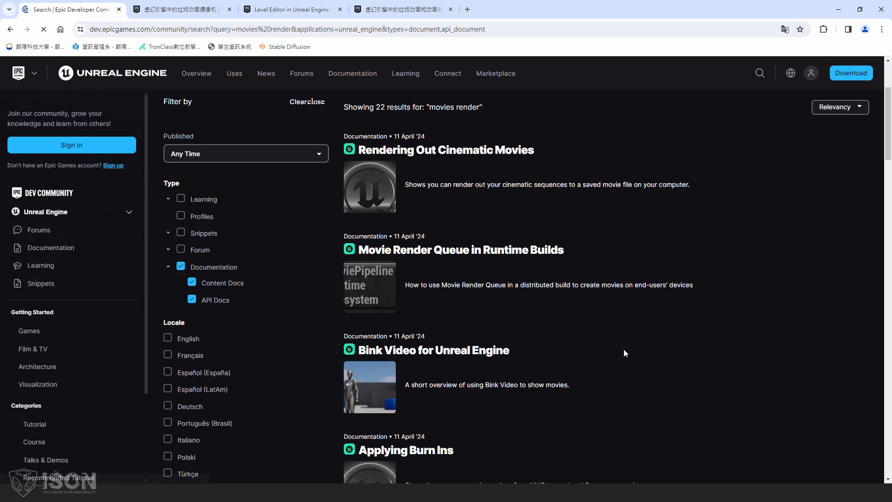
scroll(623, 350, up, 3)
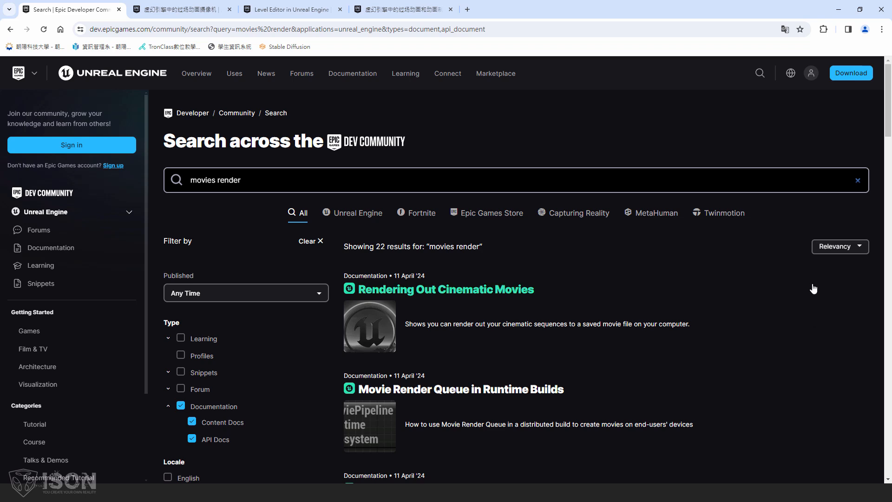
scroll(594, 230, down, 5)
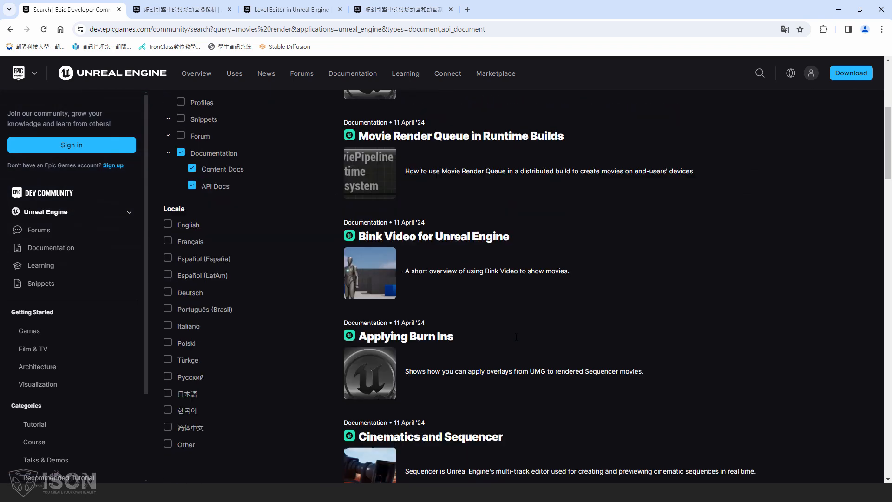
scroll(517, 344, down, 2)
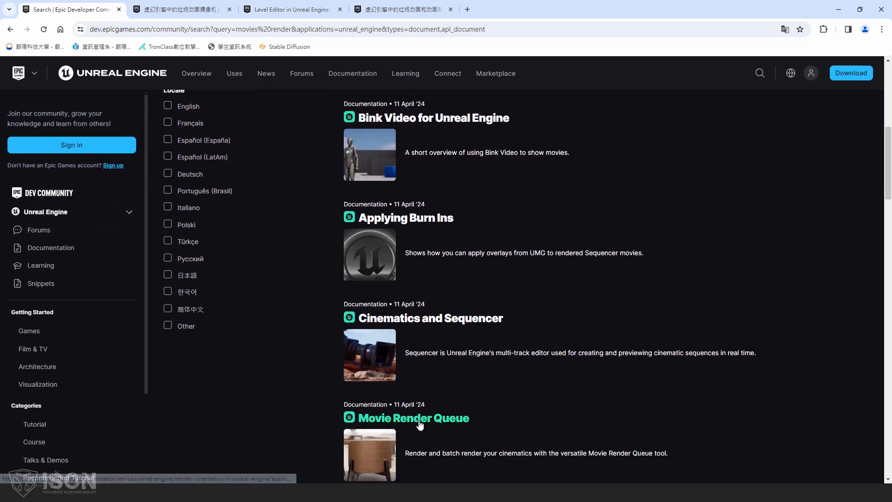
click(419, 422)
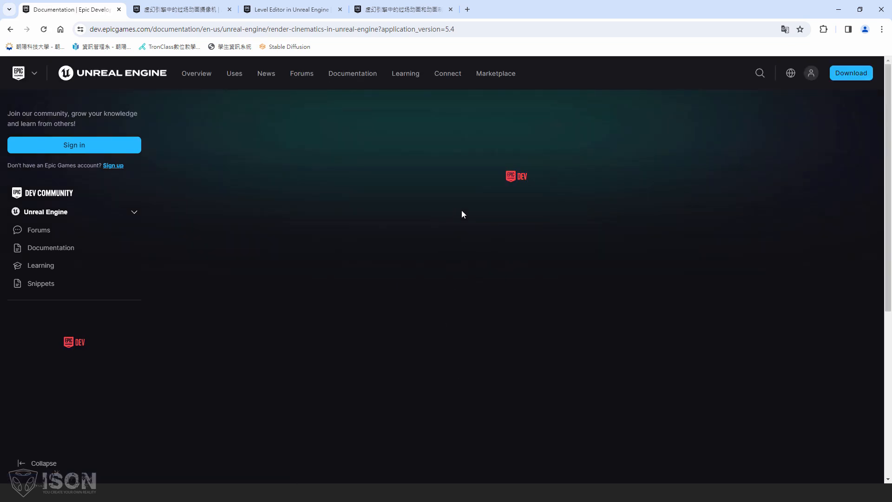
- Check the language options on the Movie Render Queue and Cine Camera Actor pages, and return to the Movie Render Queue introduction
click(791, 73)
click(172, 11)
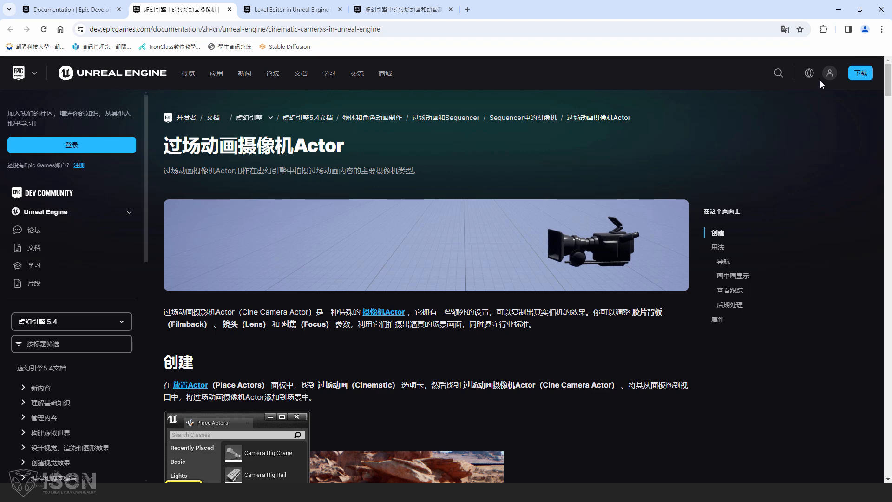
click(809, 73)
click(70, 10)
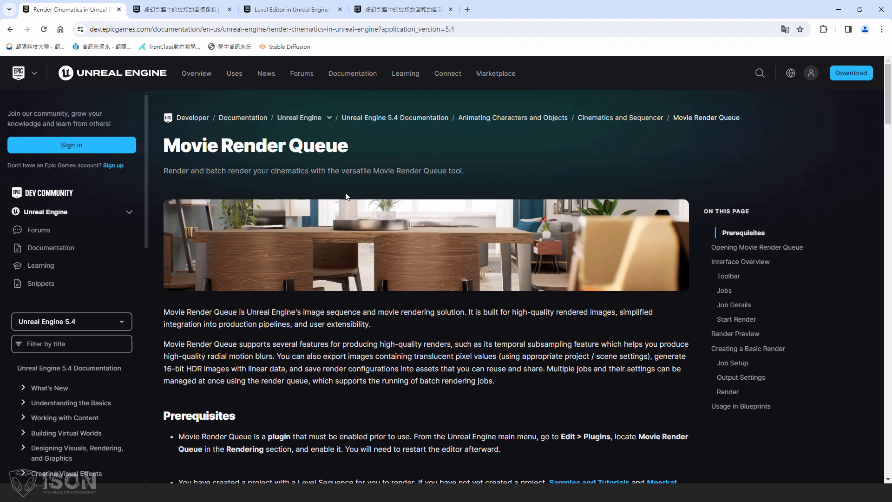
scroll(449, 243, down, 2)
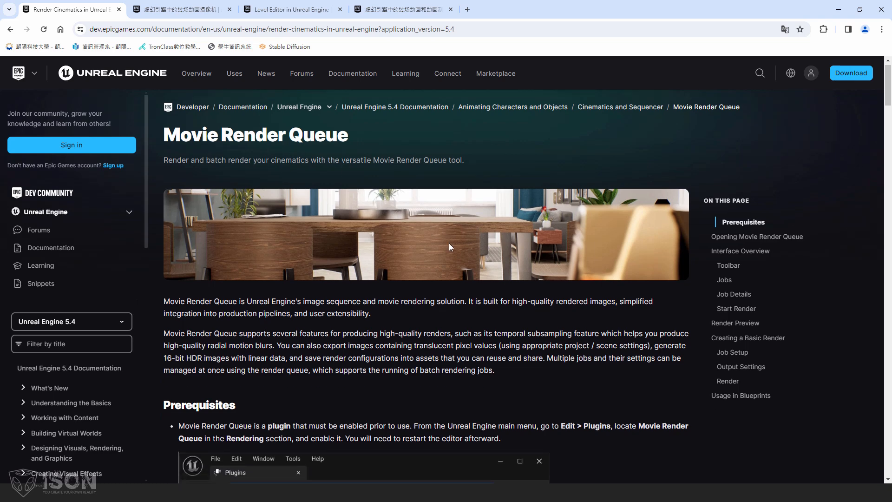
- Read the Movie Render Queue page's prerequisites and the section on opening Movie Render Queue from Sequencer
scroll(448, 244, down, 6)
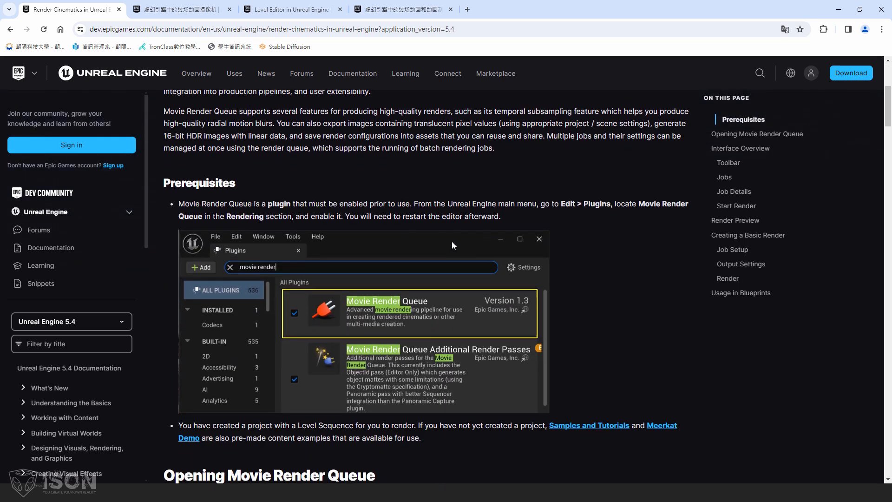
scroll(452, 241, down, 2)
scroll(422, 263, up, 5)
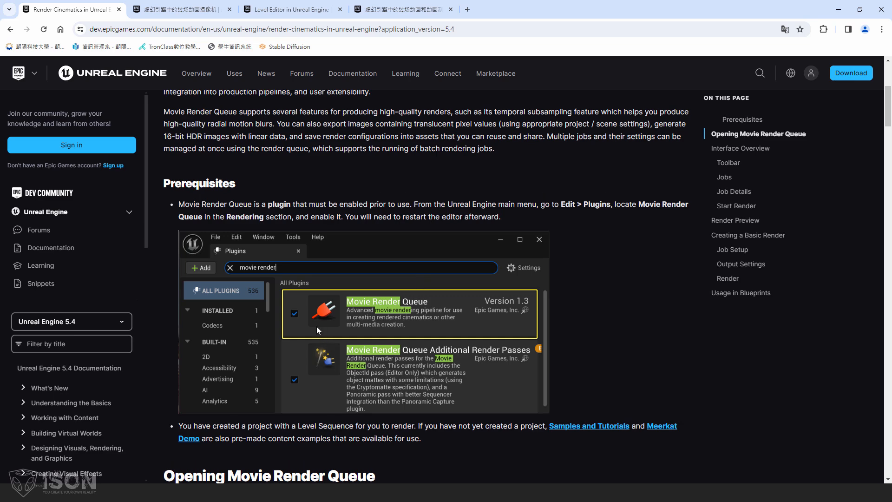
scroll(358, 314, down, 10)
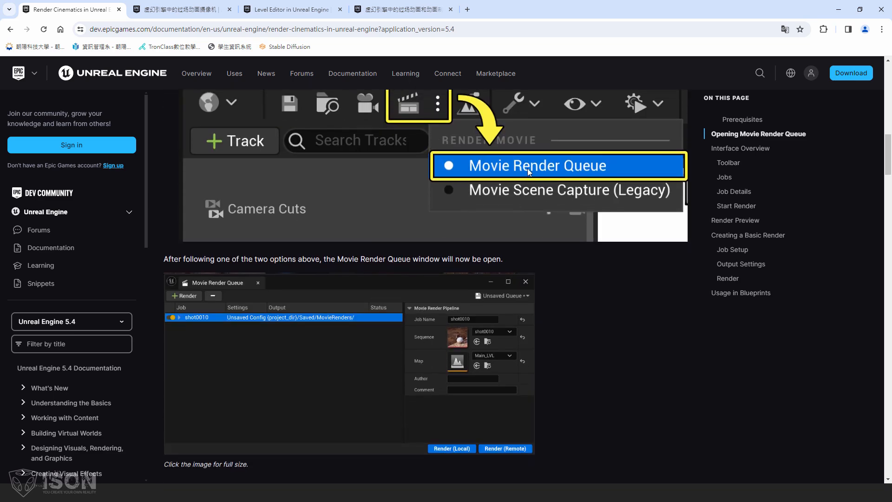
scroll(528, 168, down, 5)
scroll(555, 233, down, 7)
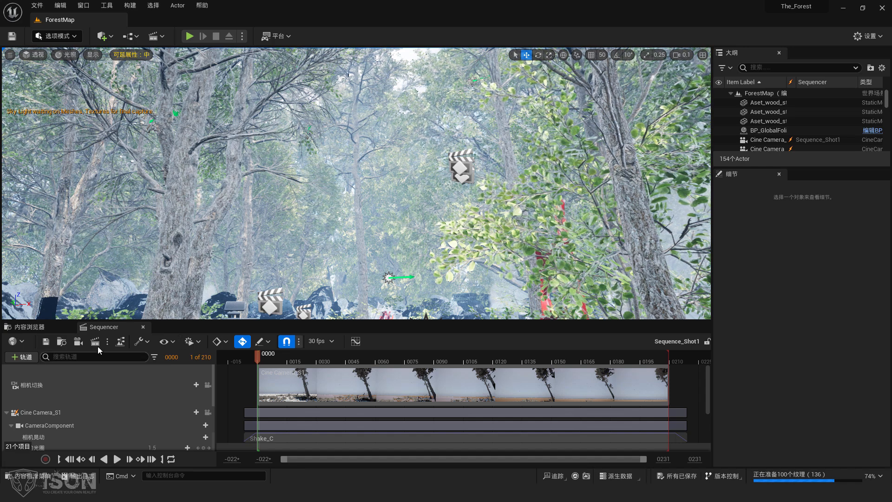
- Switch to Unreal Editor, open Movie Render Queue for Sequence_Shot1, and move its window higher over the viewport
click(107, 341)
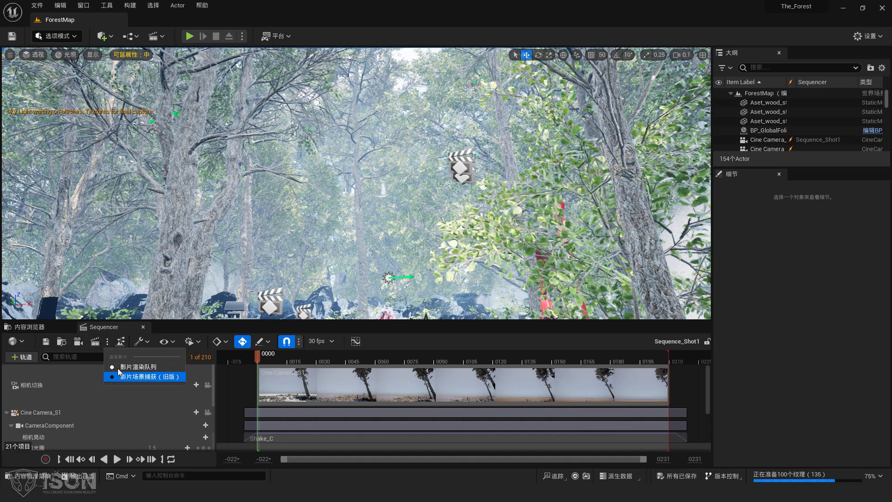
click(465, 356)
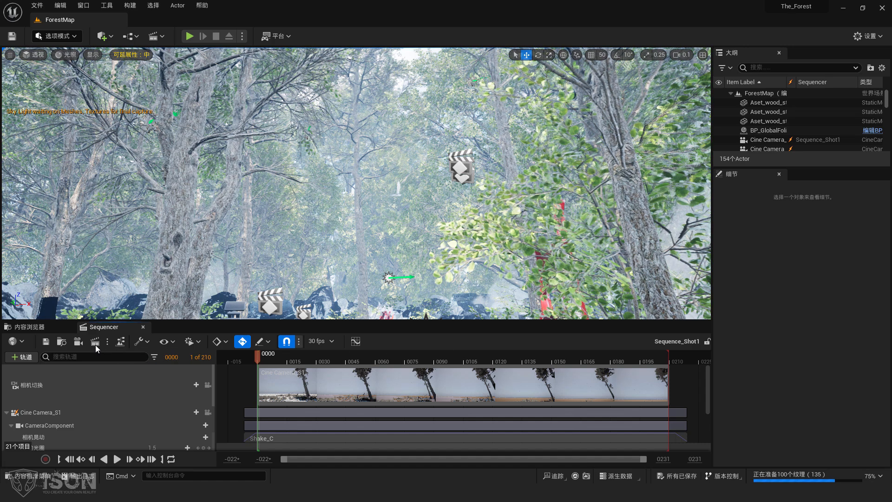
click(96, 342)
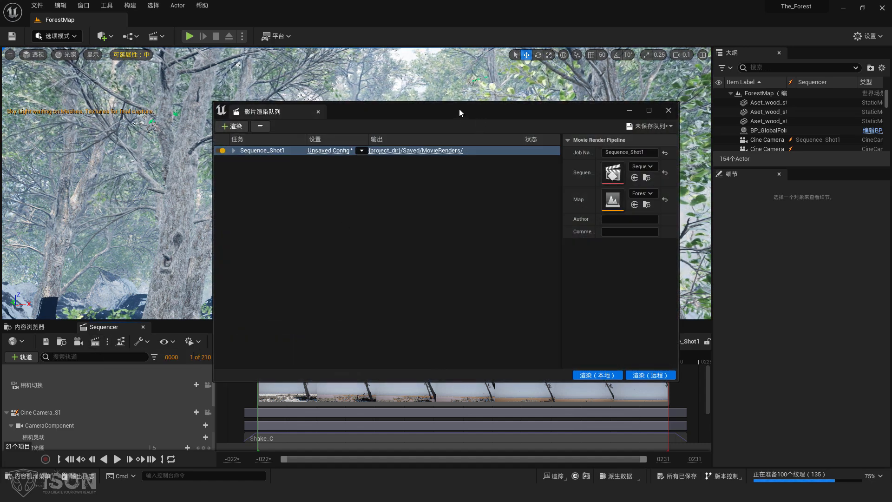
drag(460, 109, 475, 79)
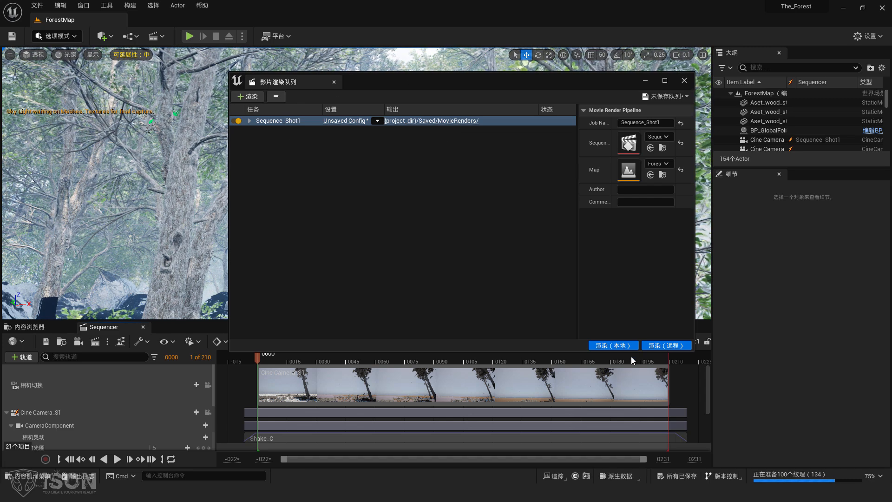
- Open the Sequence_Shot1 job's output folder, show its full path, and close the folder window
click(423, 121)
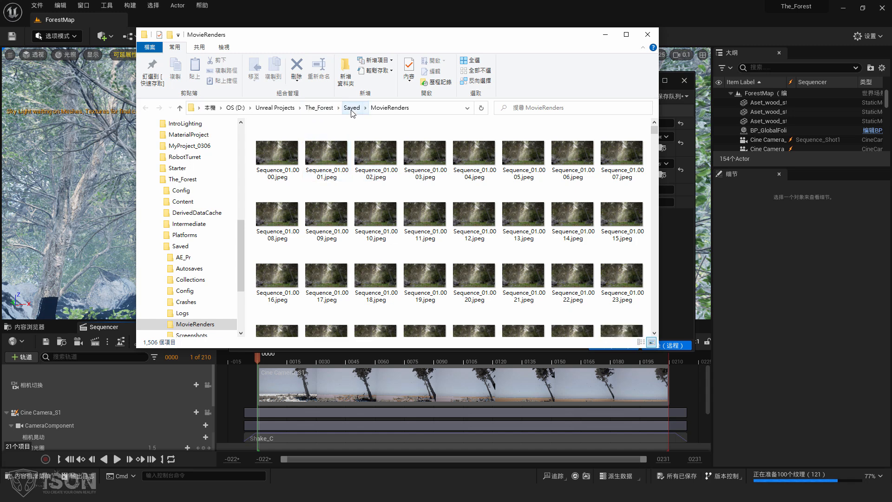
click(400, 113)
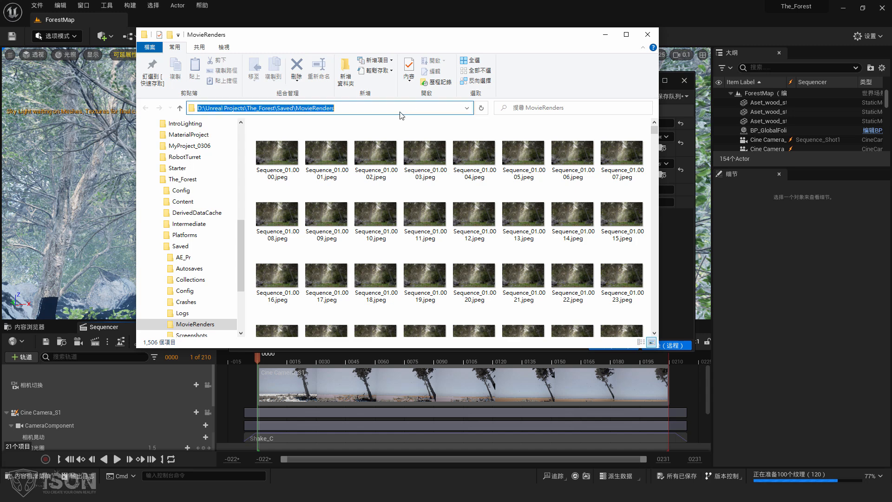
click(345, 107)
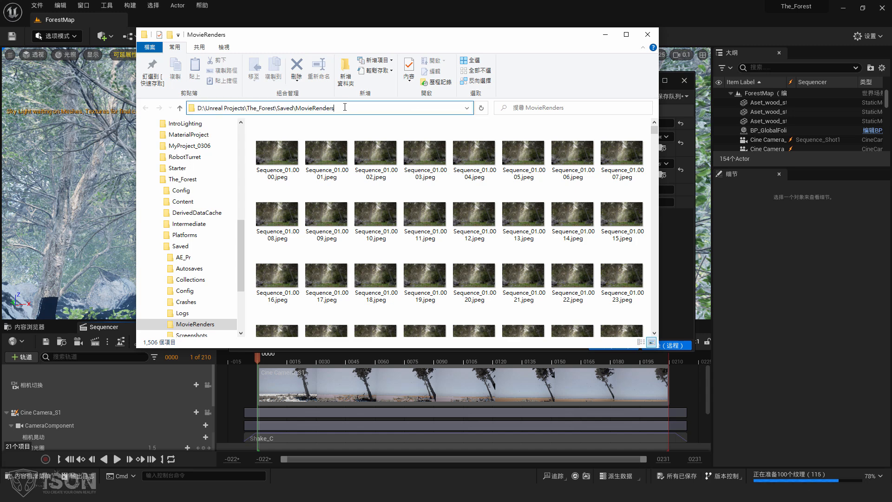
click(647, 34)
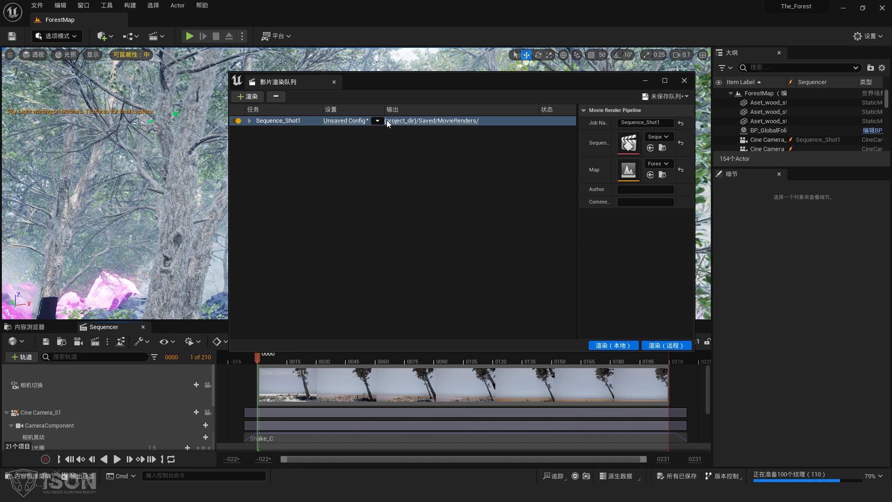
- Widen the render queue's settings column, reopen the job's MovieRenders output folder, and view its last rendered frames
drag(385, 110, 413, 111)
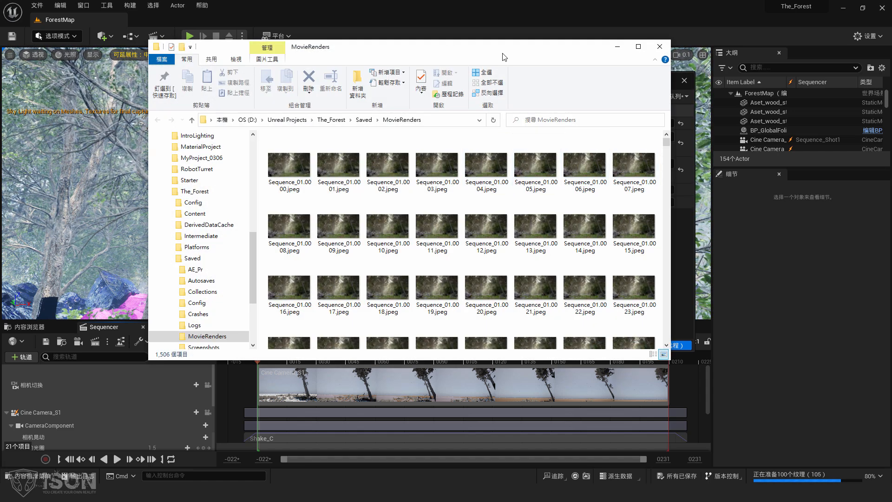
drag(502, 55, 416, 255)
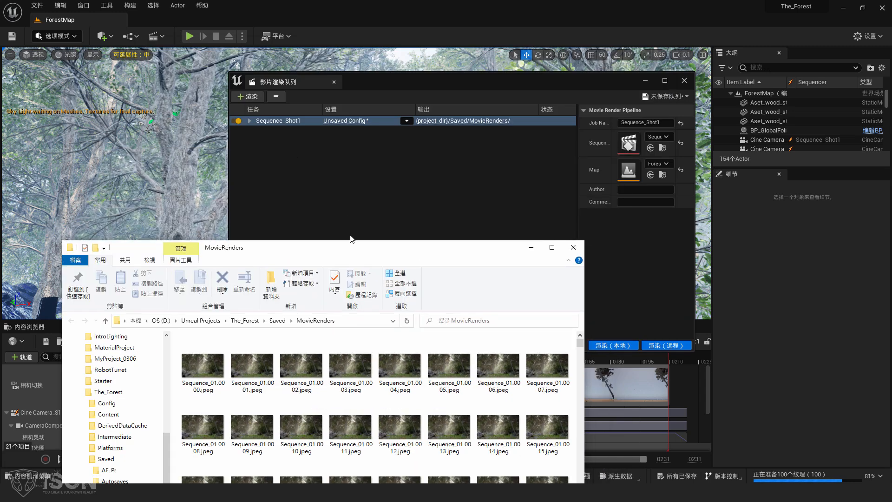
drag(399, 248, 460, 127)
drag(641, 222, 629, 421)
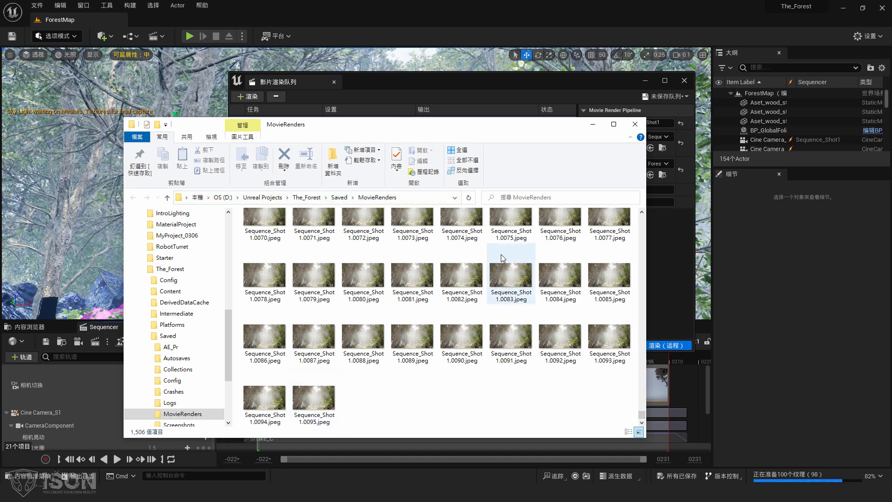
- Open Sequence_Shot1.0070.jpeg in Photos, keeping it as the app for .jpeg files, and maximize the viewer
double_click(266, 219)
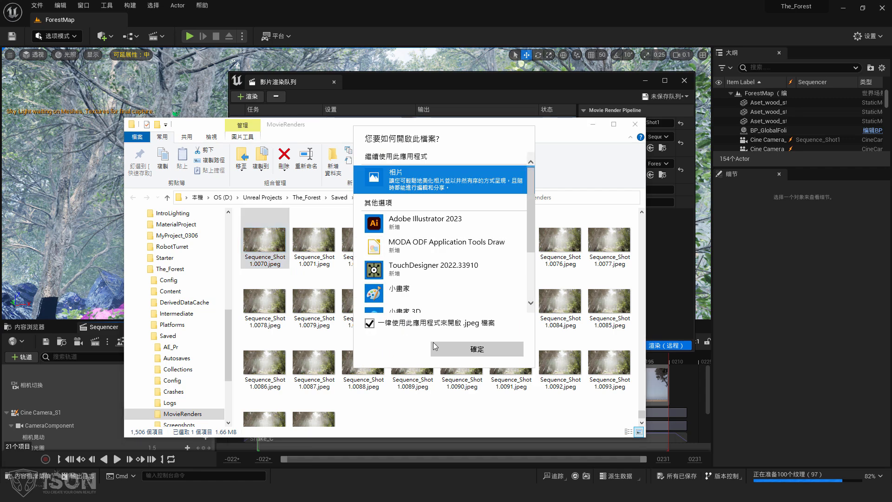
click(460, 350)
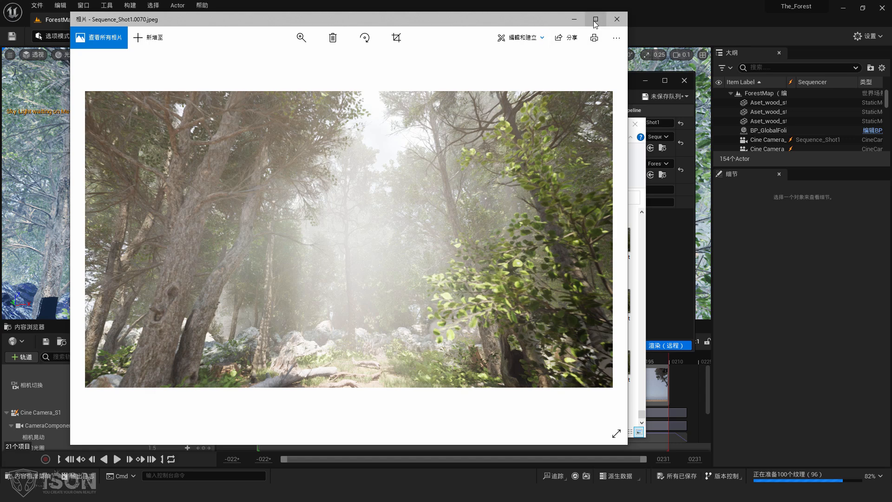
click(591, 17)
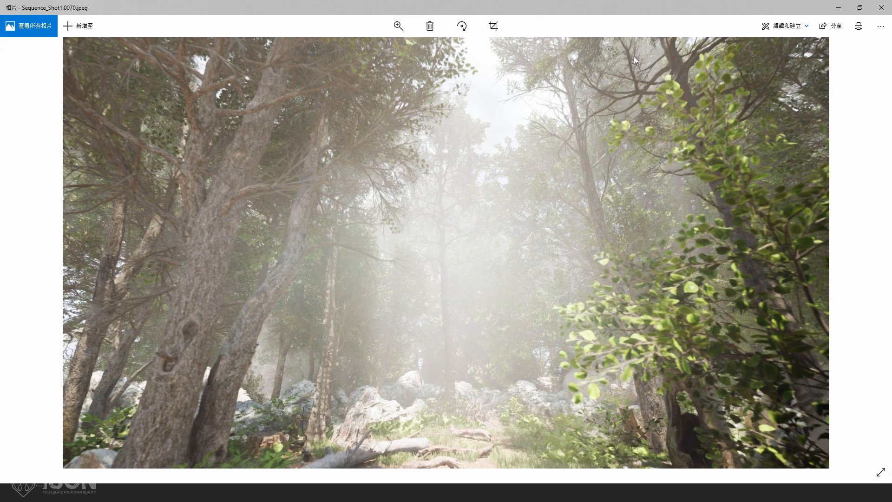
- Step forward through the Sequence_Shot1 frames from 0070 past 0093 to preview the camera motion, and close the viewer
key(Right)
key(Right)
key(Right)
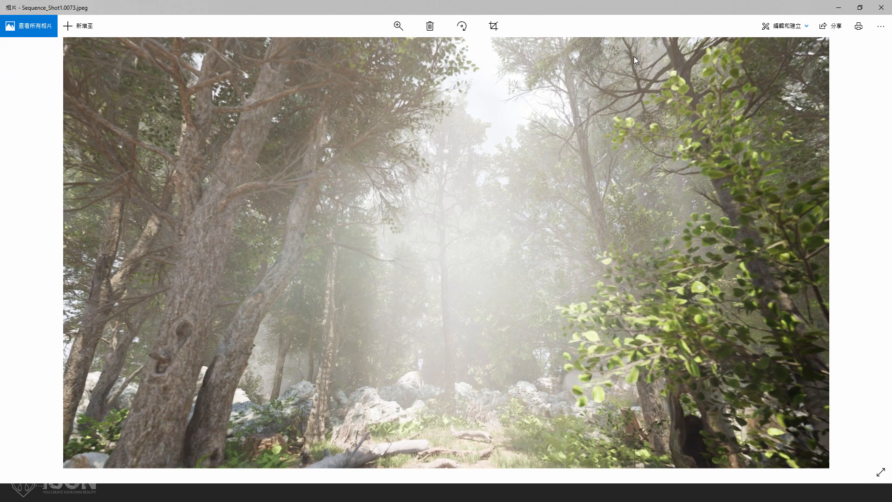
key(Right)
key(Right)
key(Right)
key(Right)
key(Right)
key(Right)
key(Right)
key(Right)
key(Right)
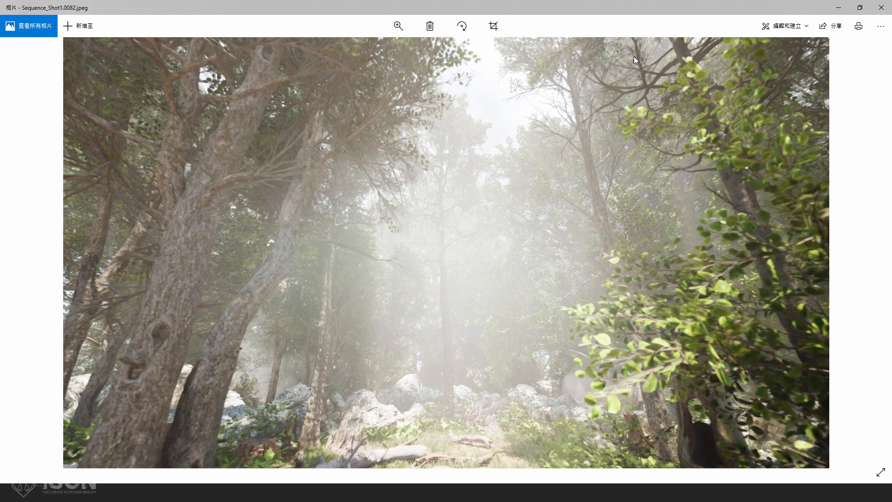
key(Right)
key(Right)
key(Right)
key(Right)
key(Right)
key(Right)
key(Right)
key(Right)
key(Right)
key(Right)
key(Right)
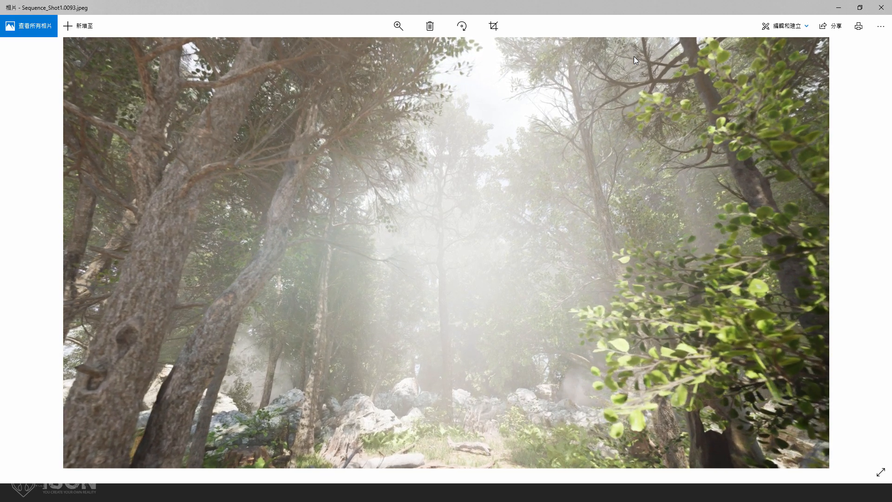
key(Right)
click(874, 10)
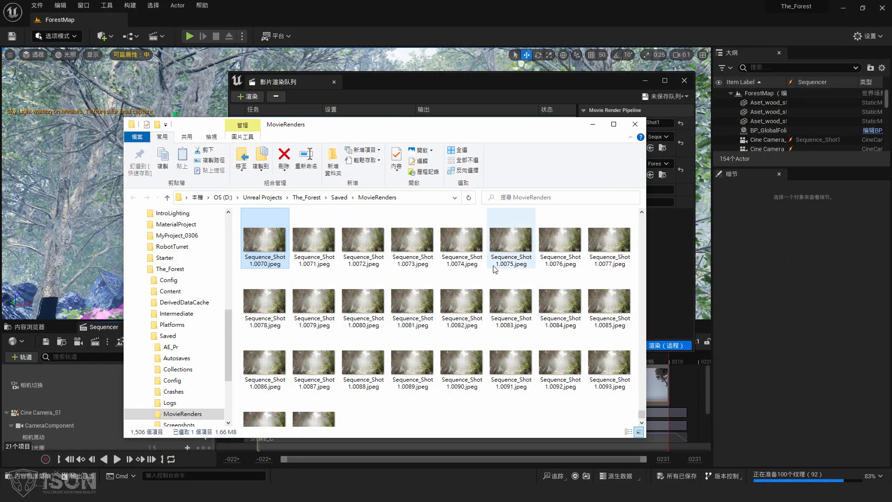
- Select Sequence_Shot1.0072.jpeg, move the folder window aside, and bring the Movie Render Queue window to the front
click(311, 240)
click(362, 238)
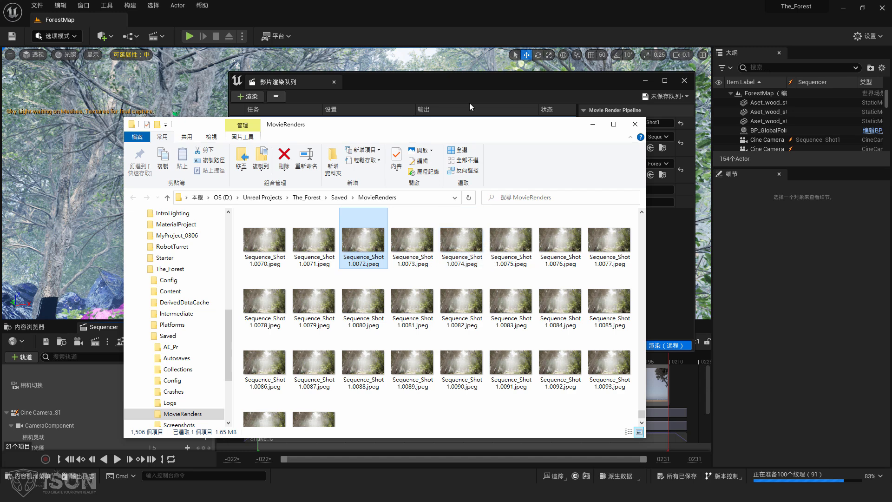
drag(520, 123, 718, 98)
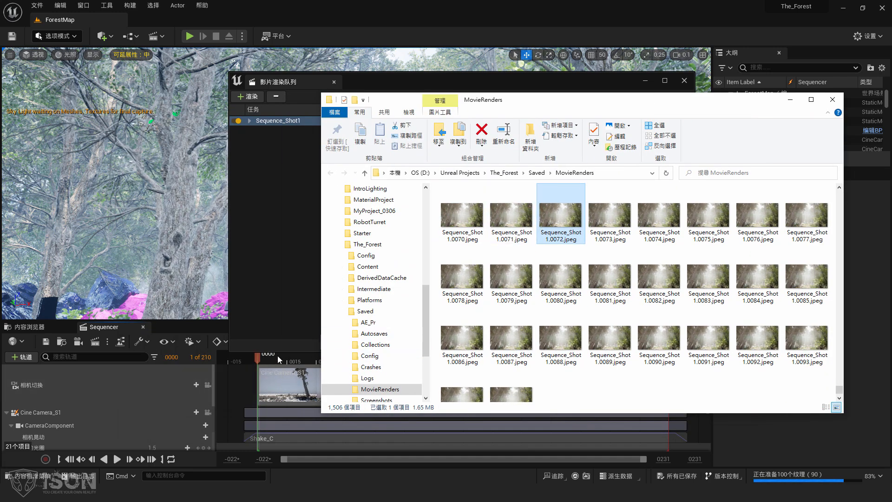
click(570, 79)
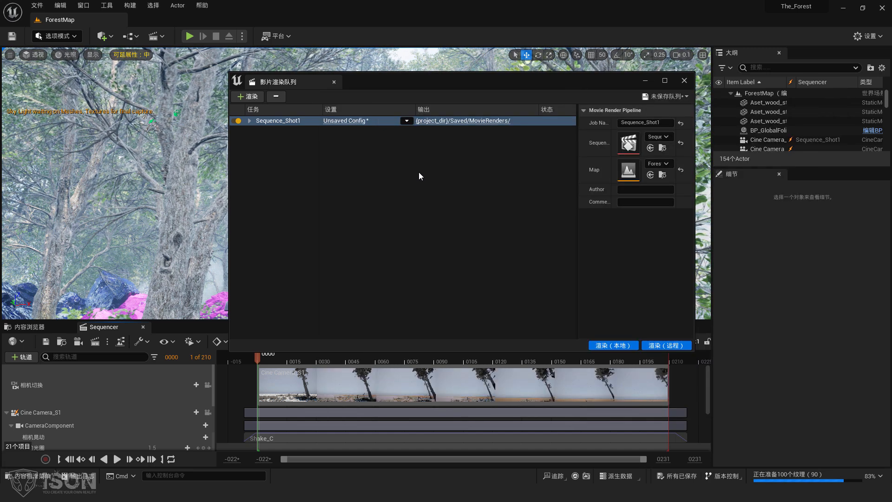
- Bring up the MovieRenders folder again and select the final rendered frame, Sequence_Shot1.0095.jpeg
key(alt+Tab)
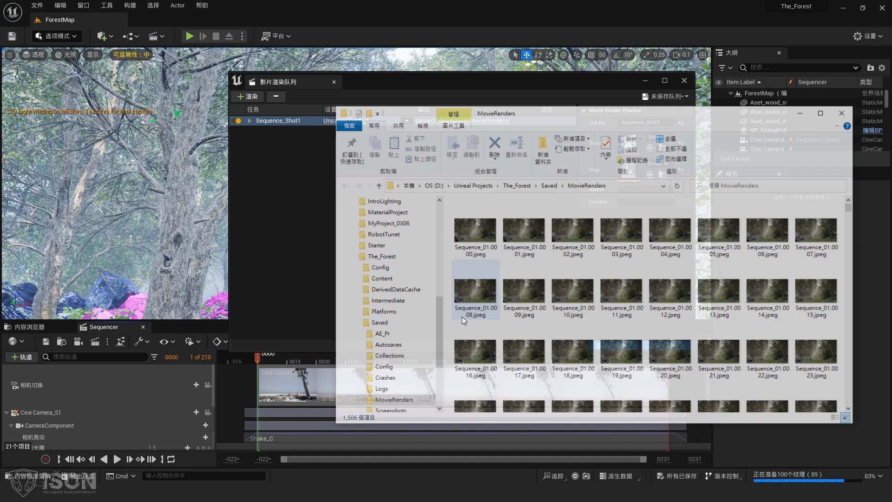
scroll(662, 337, down, 3)
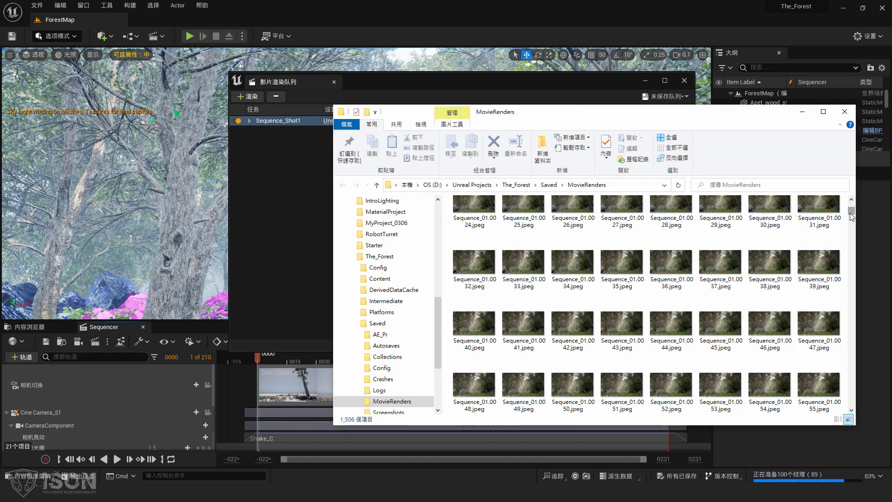
drag(851, 216, 852, 402)
click(532, 402)
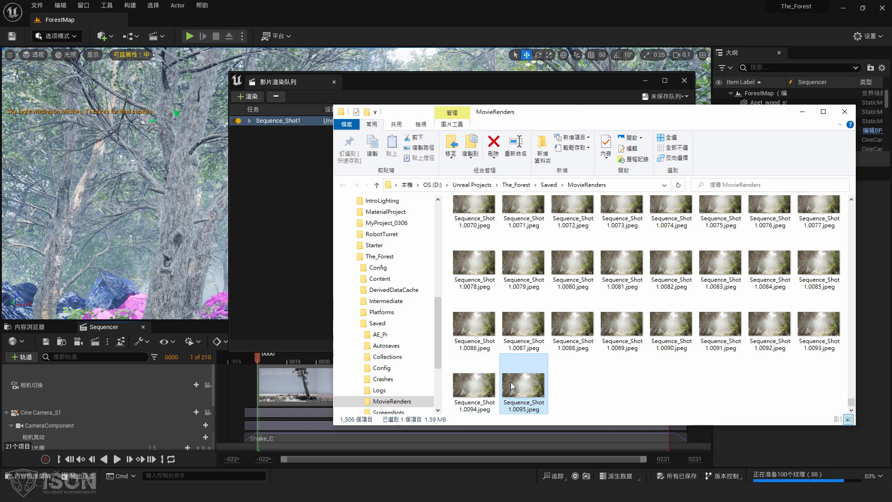
mouse_move(529, 383)
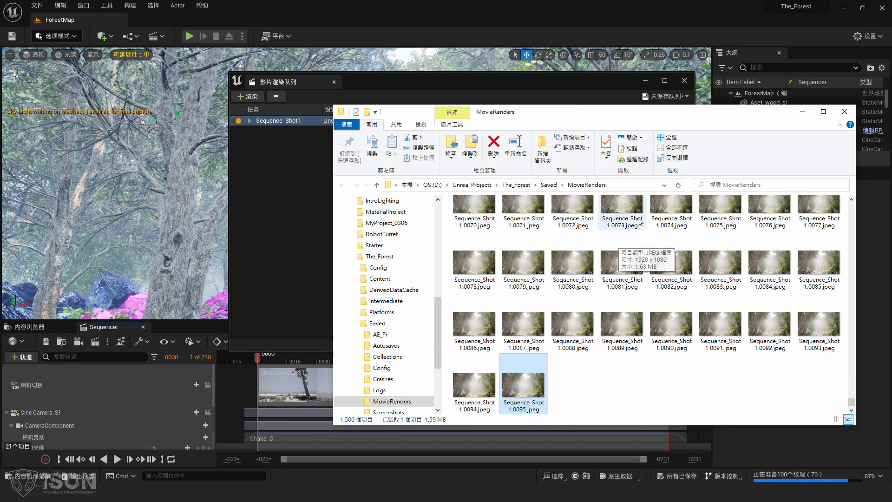
- Select all image files in the MovieRenders folder, check their combined size in the file properties, and close the properties unchanged
scroll(619, 219, up, 1)
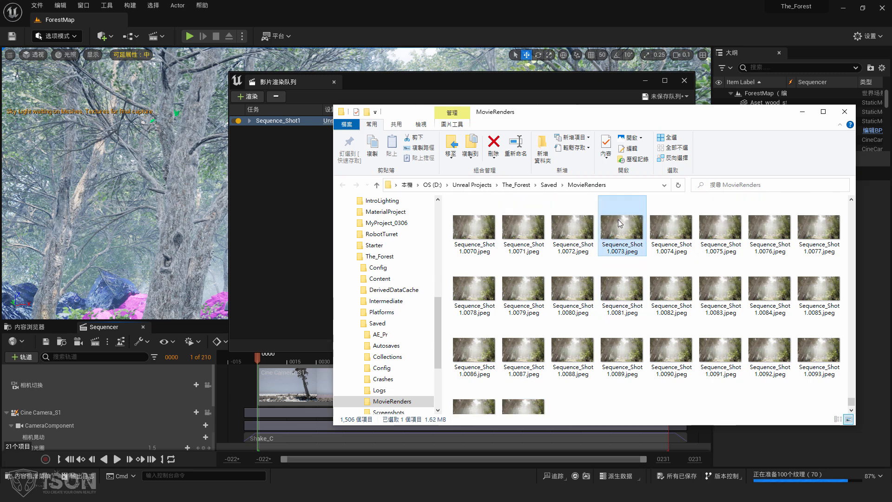
key(ctrl+a)
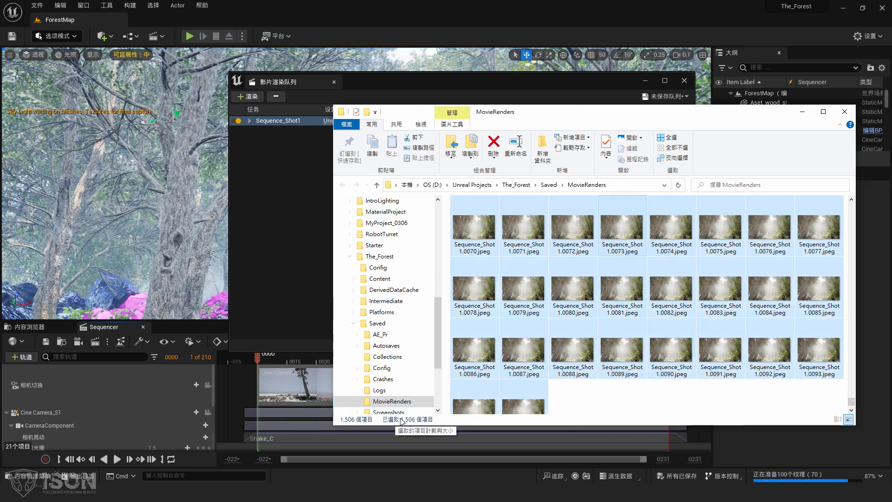
scroll(579, 295, up, 3)
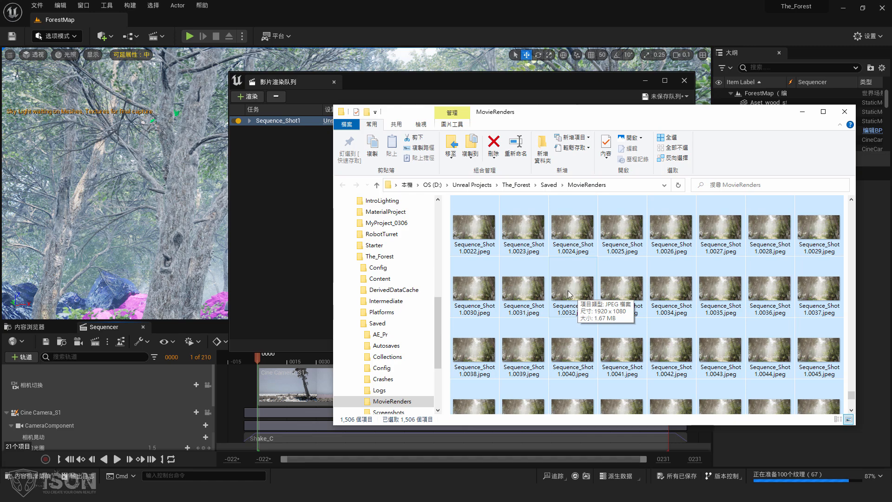
right_click(585, 290)
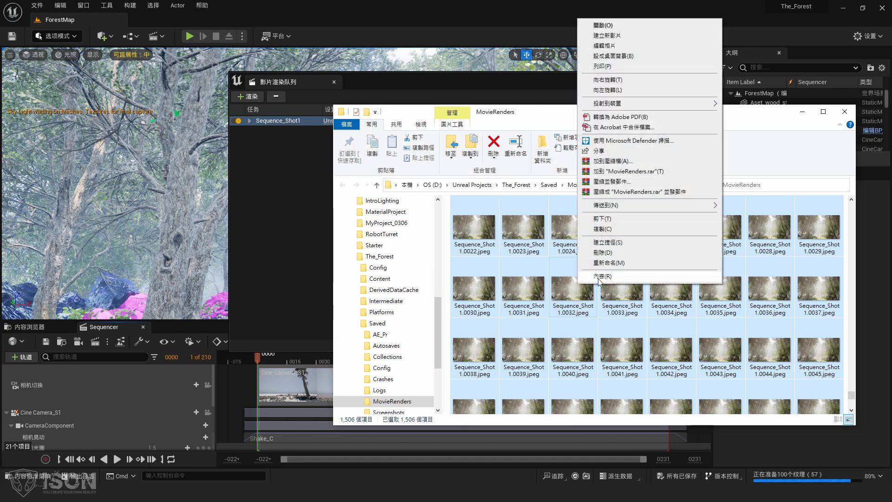
click(598, 278)
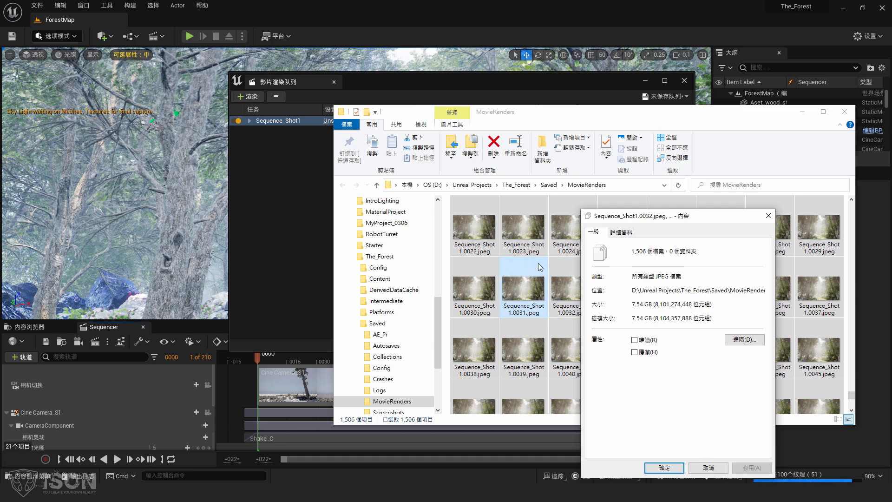
click(718, 470)
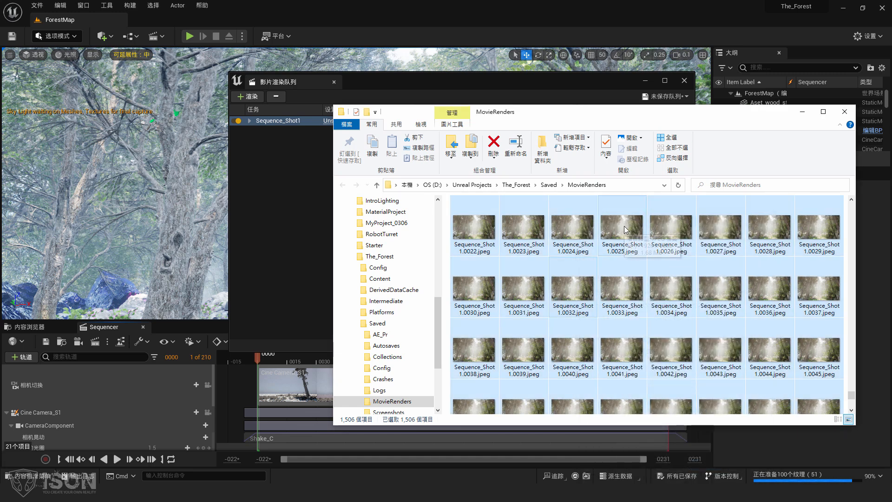
- Return to the Movie Render Queue window, view the output options in Sequence_Shot1's render settings, and cancel out of them
click(584, 79)
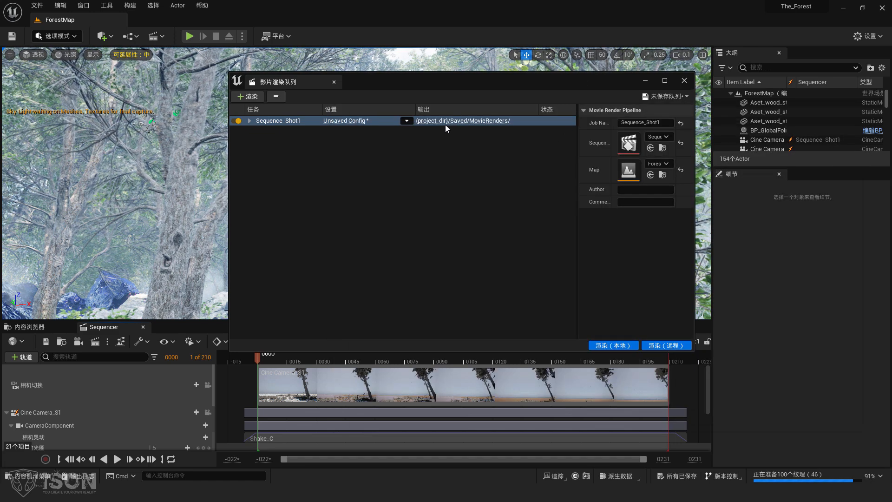
click(351, 121)
drag(411, 103, 219, 162)
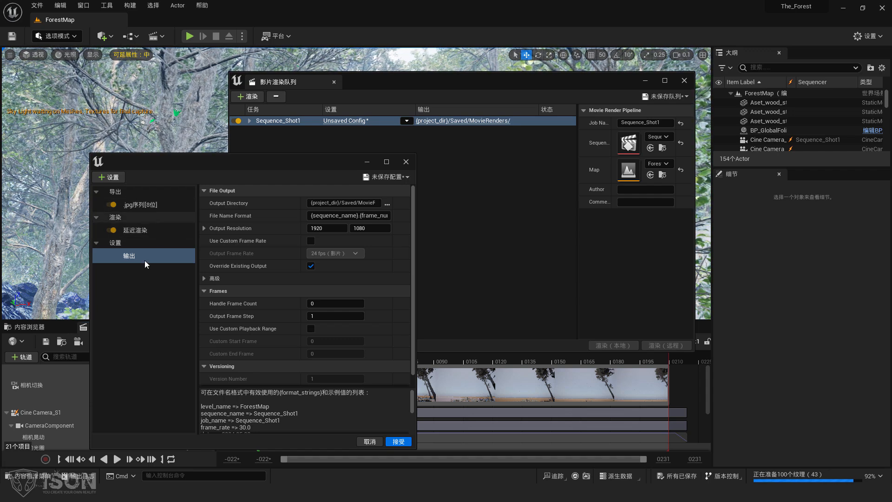
click(133, 258)
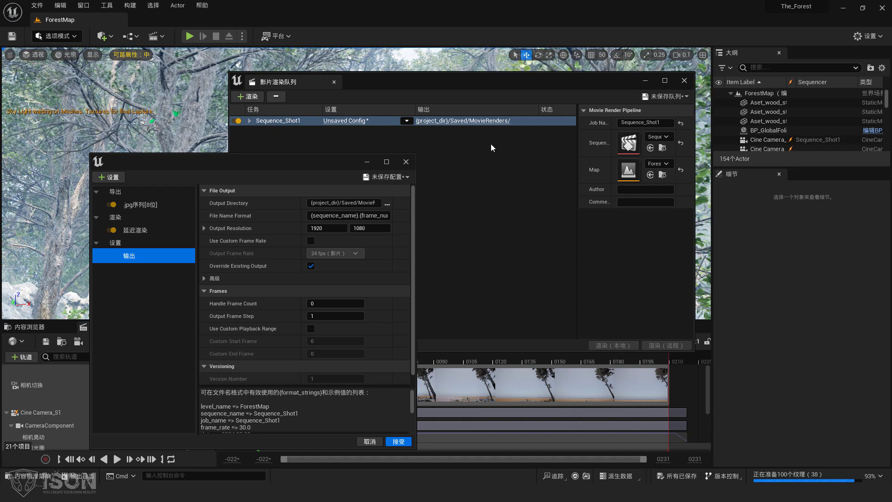
click(371, 442)
- Reopen Sequence_Shot1's render settings and examine its output resolution and output frame rate fields without changing them
click(352, 122)
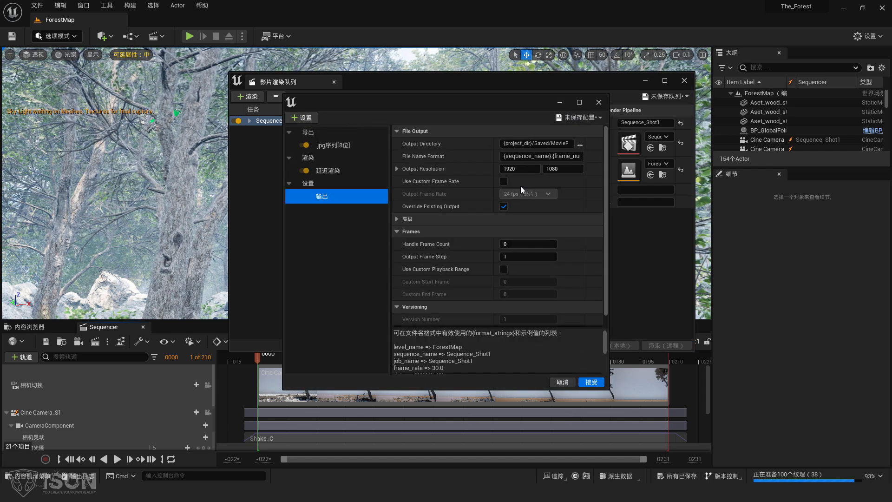
click(518, 169)
click(557, 168)
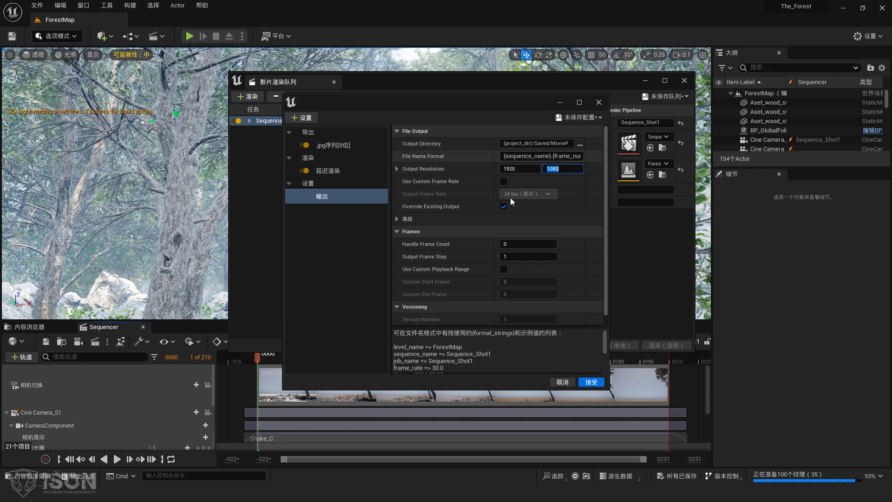
click(533, 192)
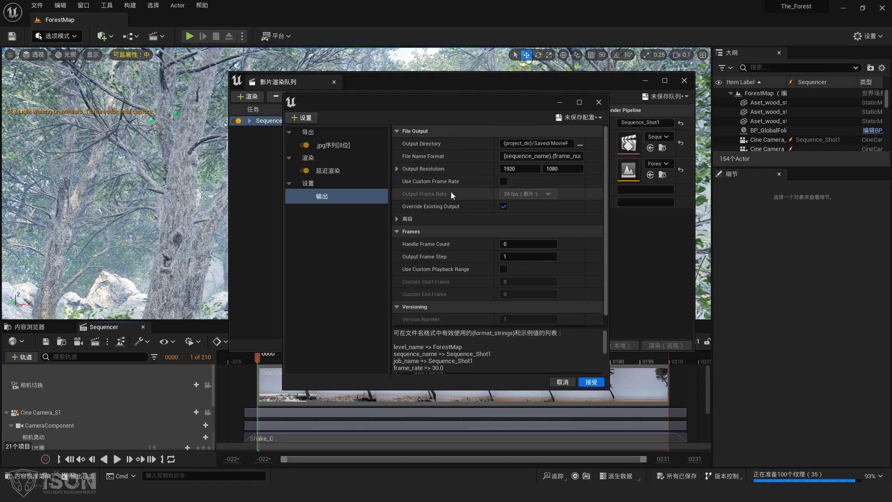
- Move the render windows aside to compare with the Sequencer's frame rate, and switch Use Custom Frame Rate on and off again
drag(384, 80, 473, 77)
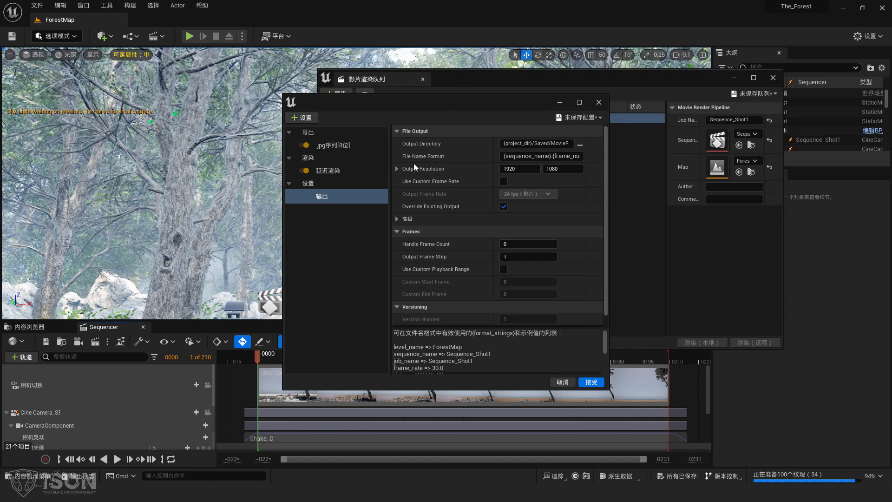
drag(438, 105, 599, 91)
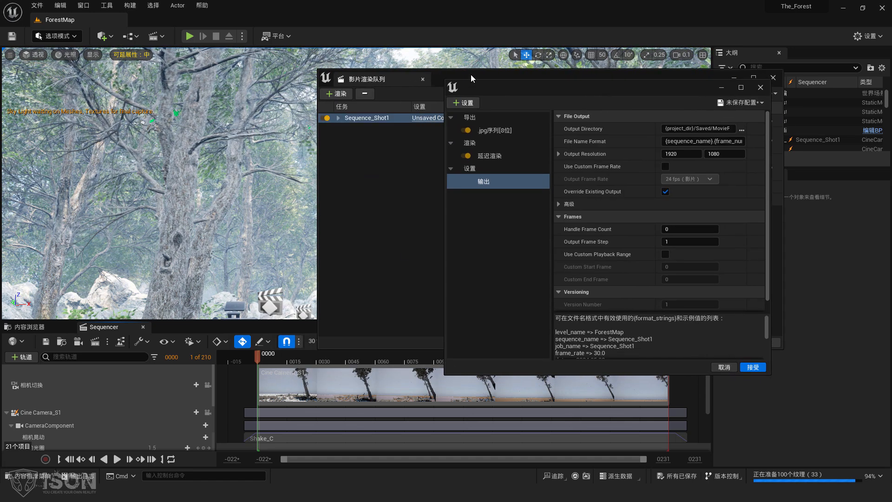
drag(471, 75, 518, 74)
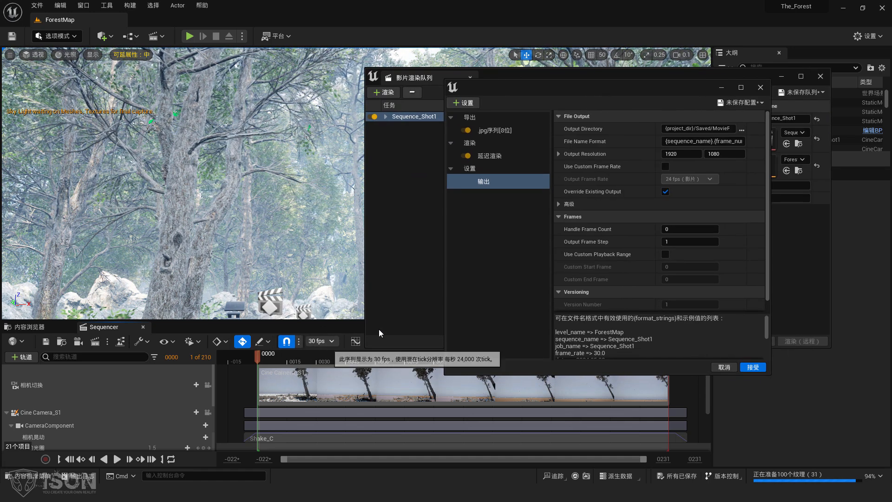
click(666, 167)
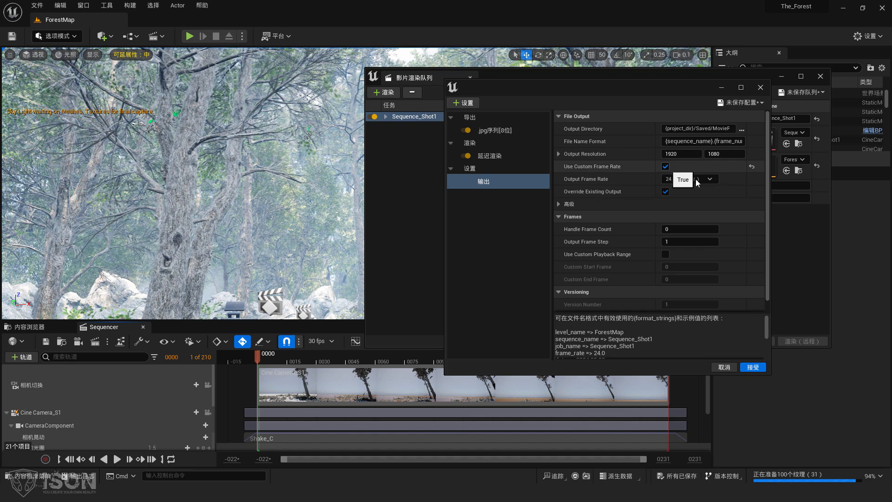
click(665, 166)
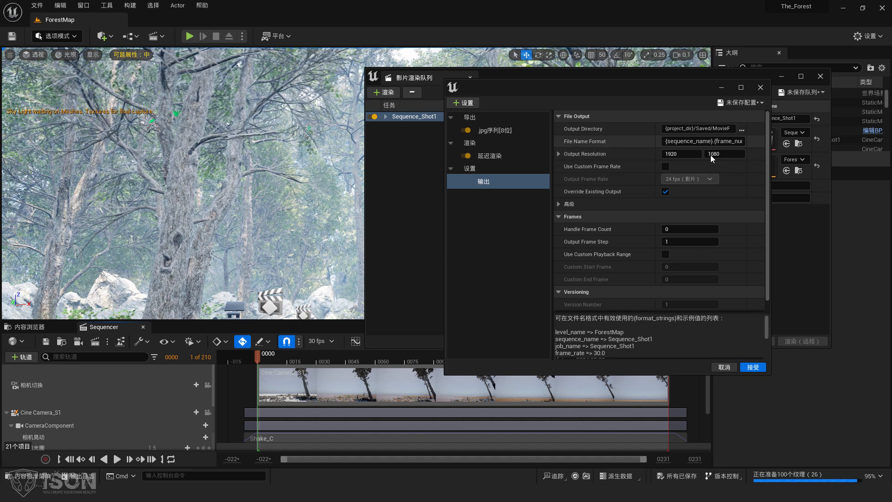
- Look over the Deferred Rendering options, remove the .jpg Sequence [8bit] export from the configuration, and add it back
click(492, 158)
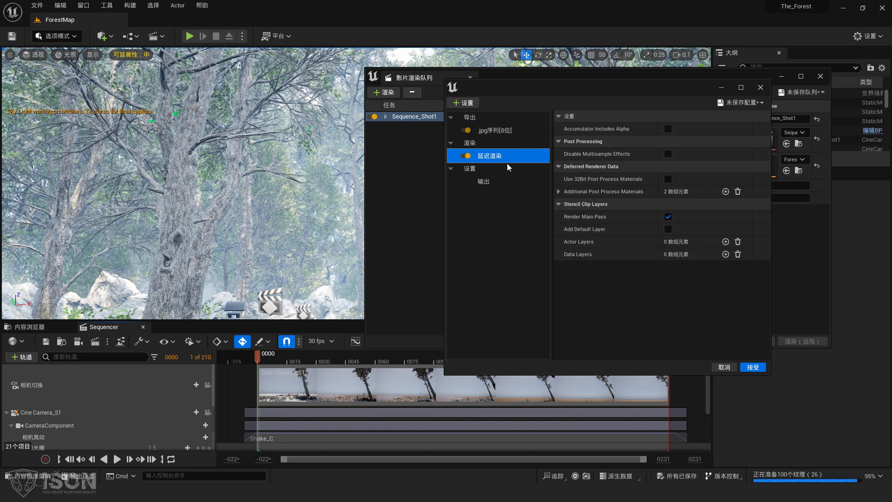
click(494, 134)
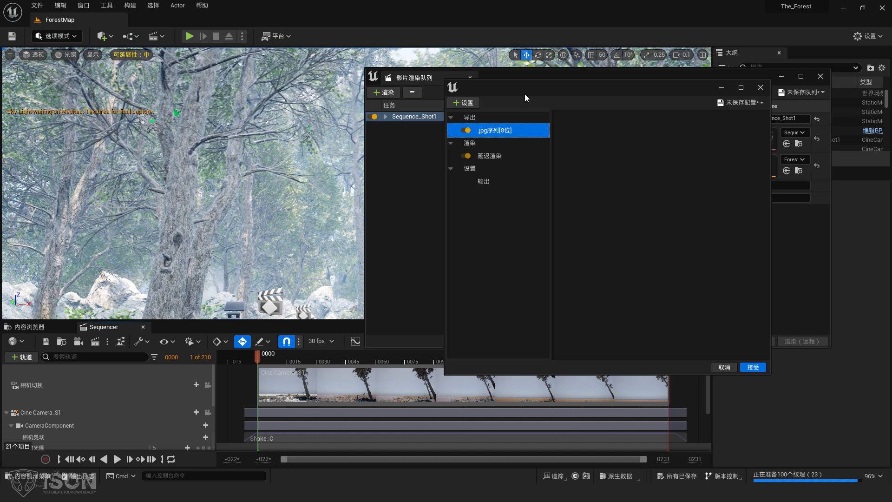
drag(497, 88, 242, 126)
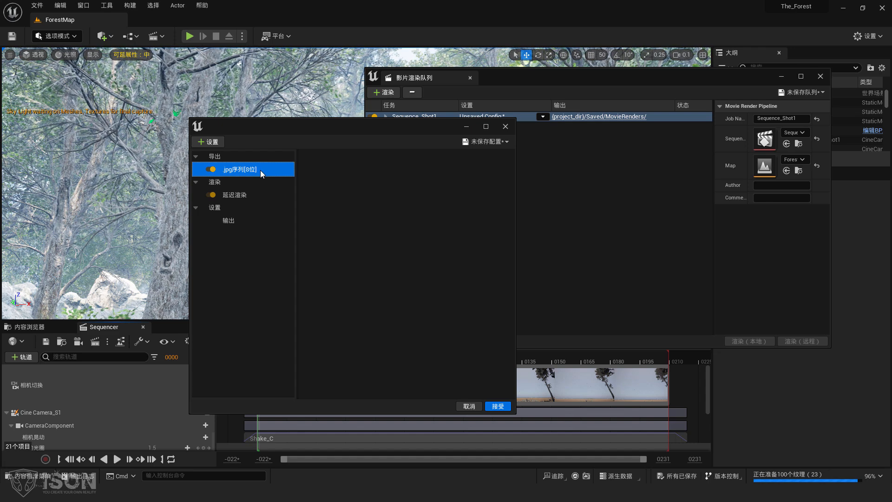
key(Delete)
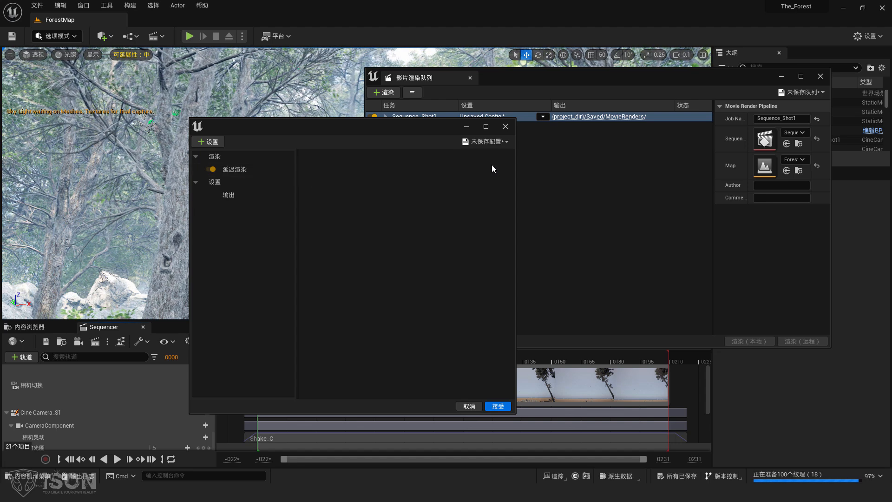
click(218, 143)
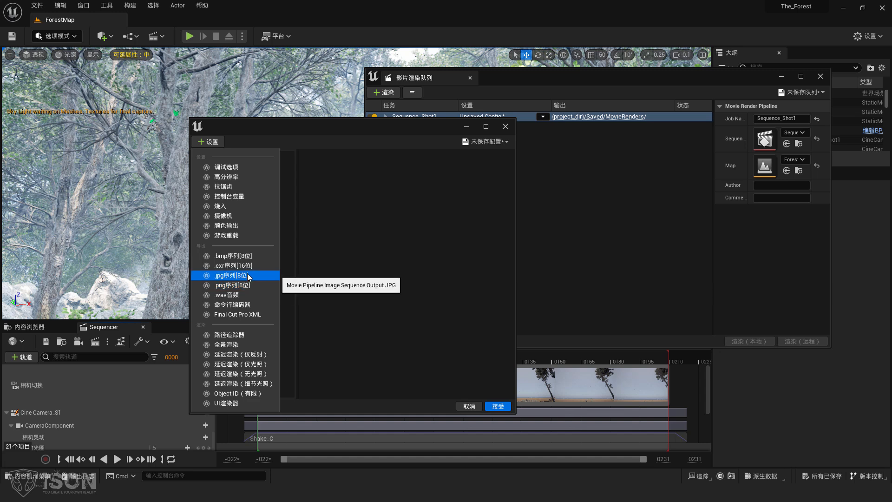
click(247, 274)
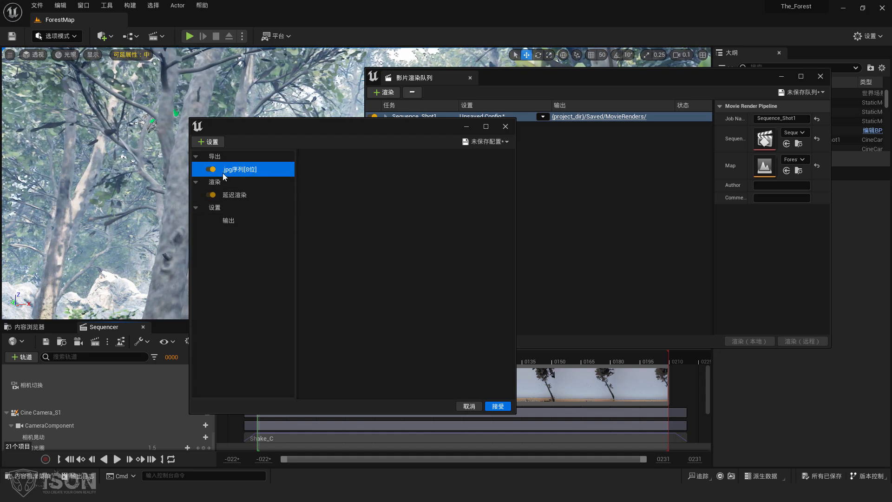
- Add the High Resolution setting with Override Sub Surface Scattering enabled, and add the Anti-aliasing setting to the render configuration
click(212, 143)
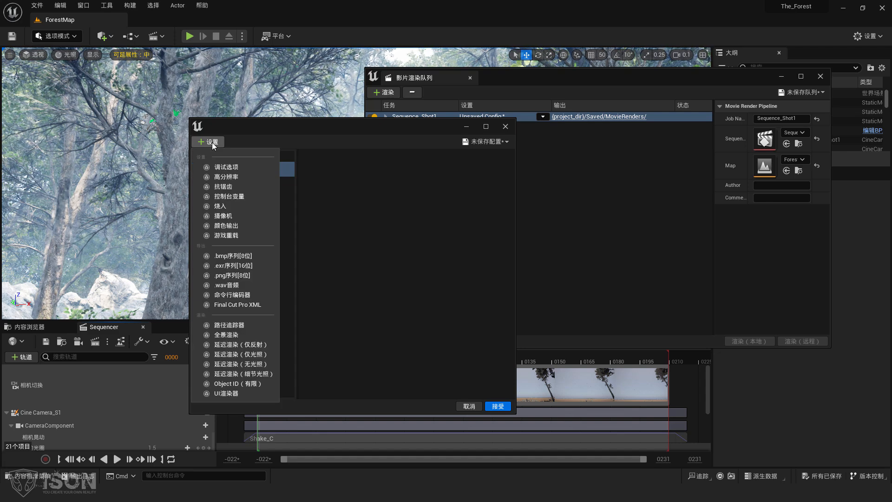
click(237, 177)
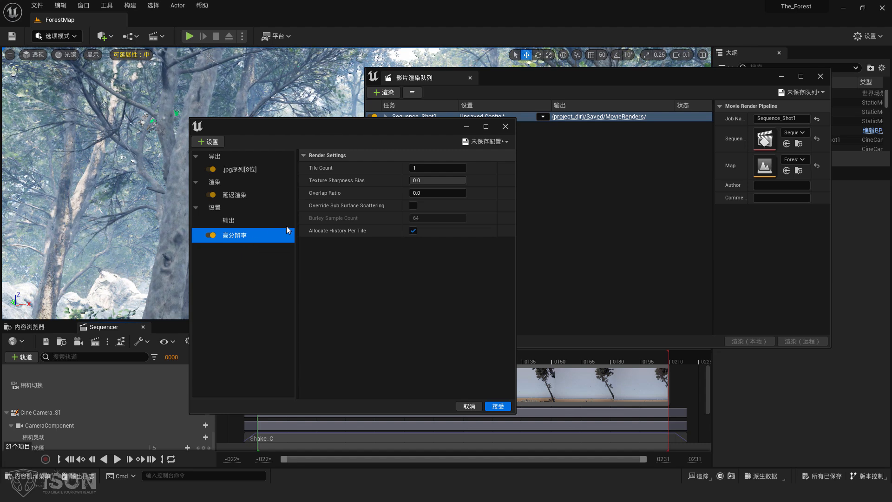
click(412, 206)
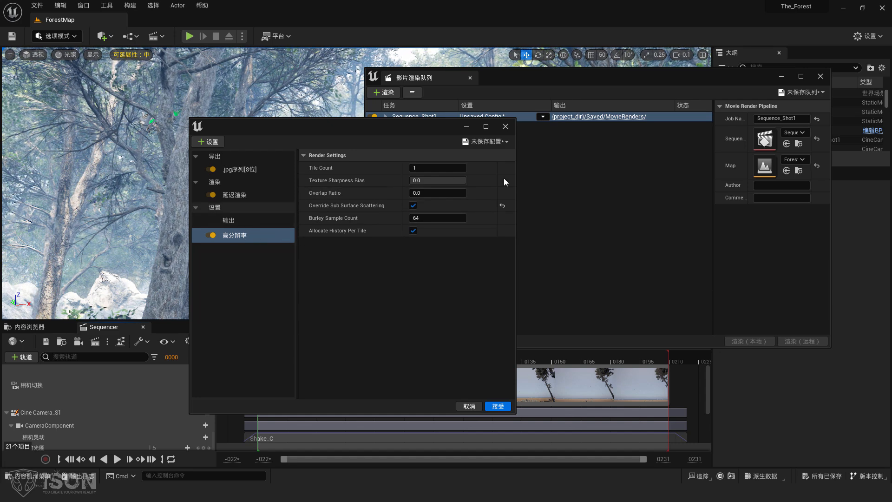
click(209, 141)
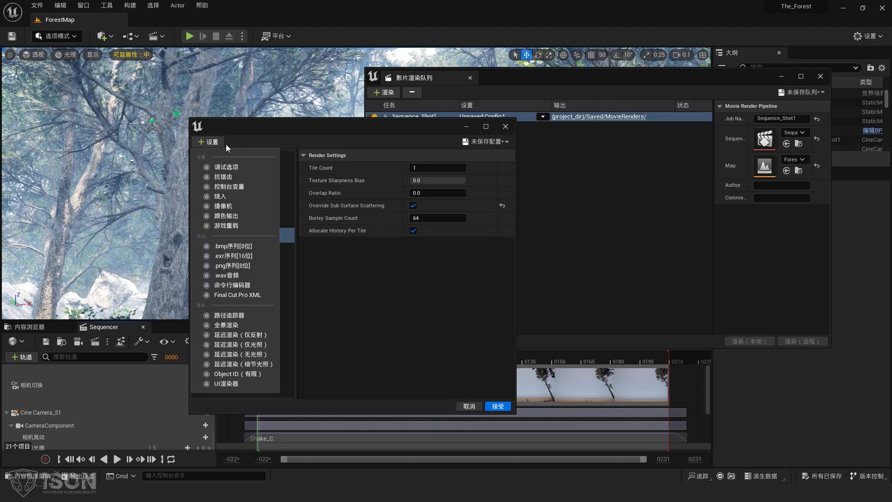
click(237, 177)
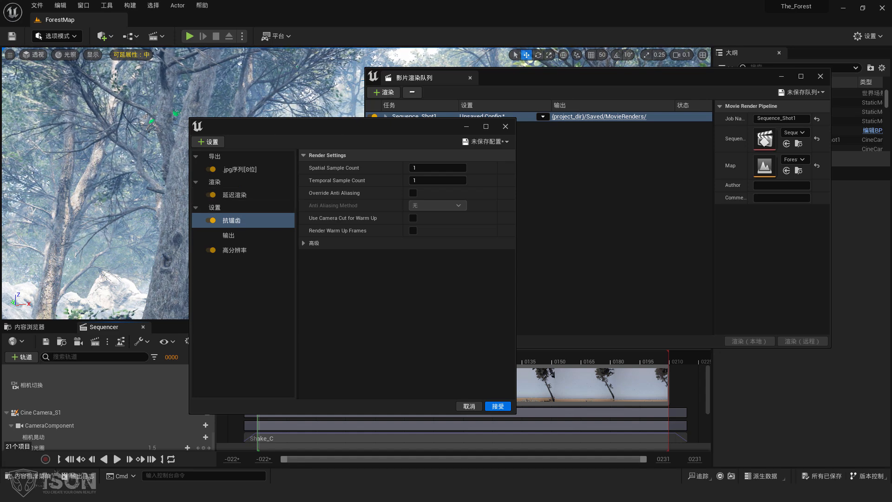
- Switch to the browser's Render Cinematics documentation page and read through its Render Preview, Output Settings and Render sections
mouse_move(99, 493)
click(74, 464)
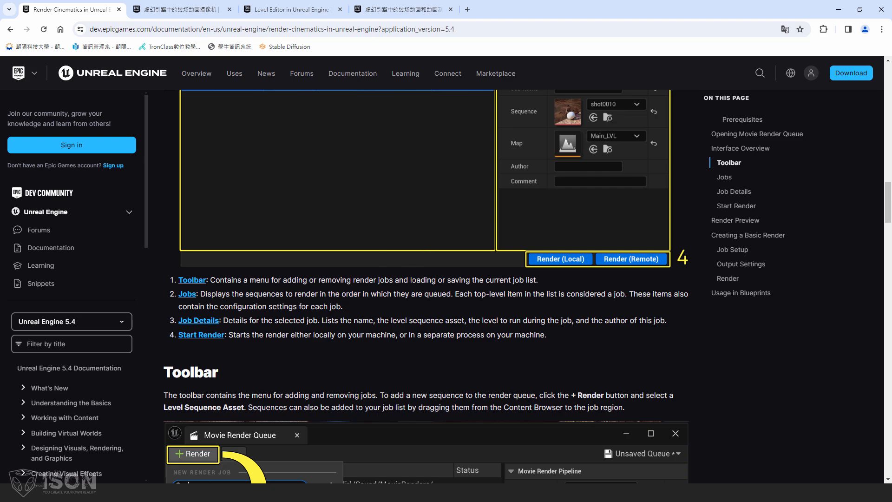
scroll(438, 281, down, 20)
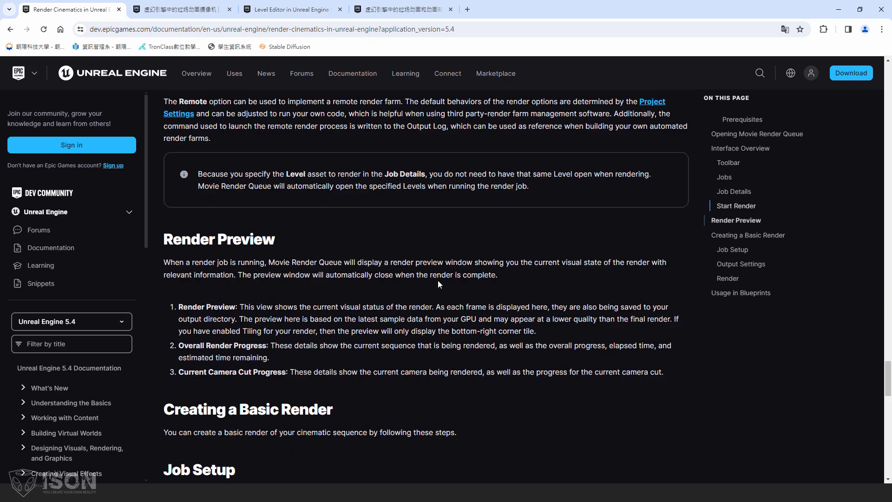
scroll(438, 281, up, 15)
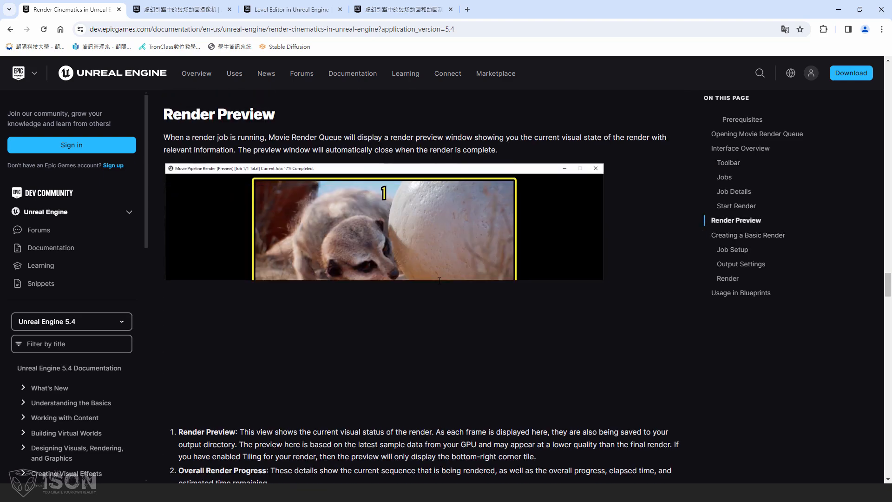
scroll(439, 284, down, 18)
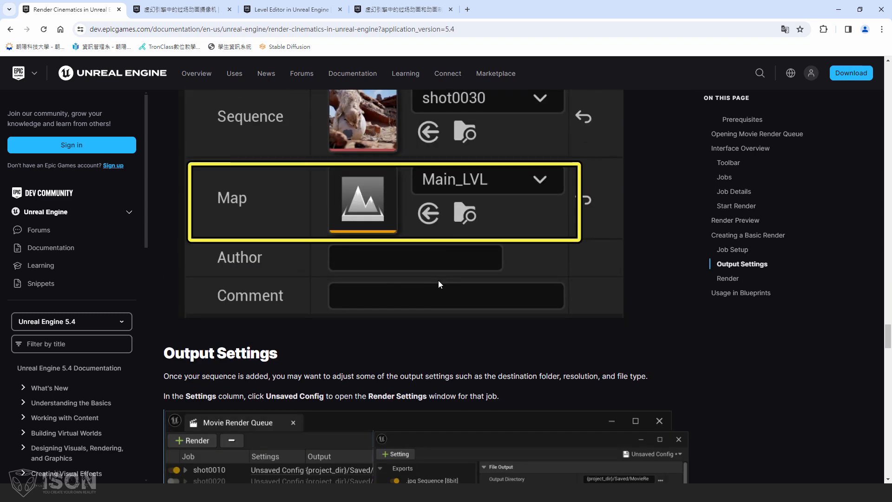
scroll(438, 280, down, 20)
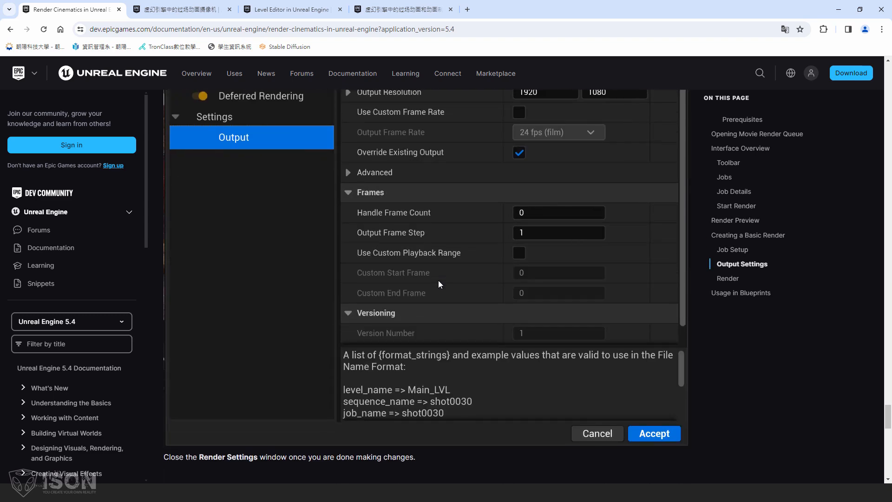
scroll(438, 280, up, 6)
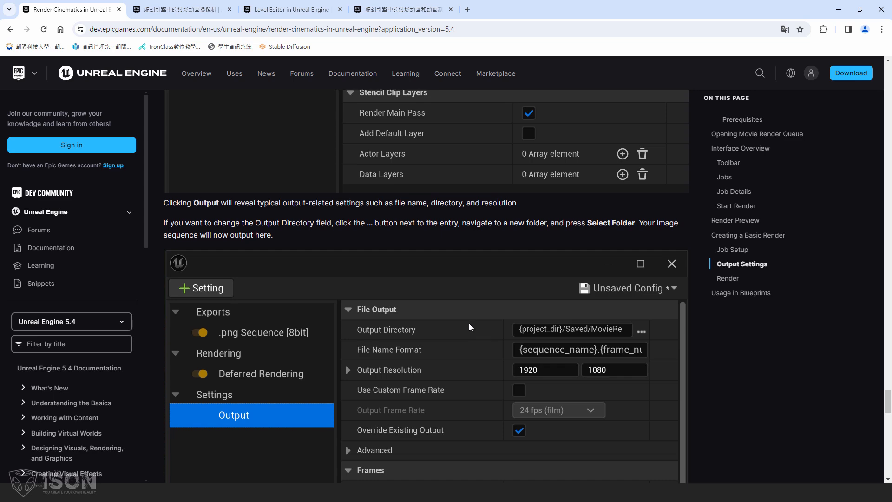
scroll(470, 322, down, 7)
scroll(467, 322, down, 4)
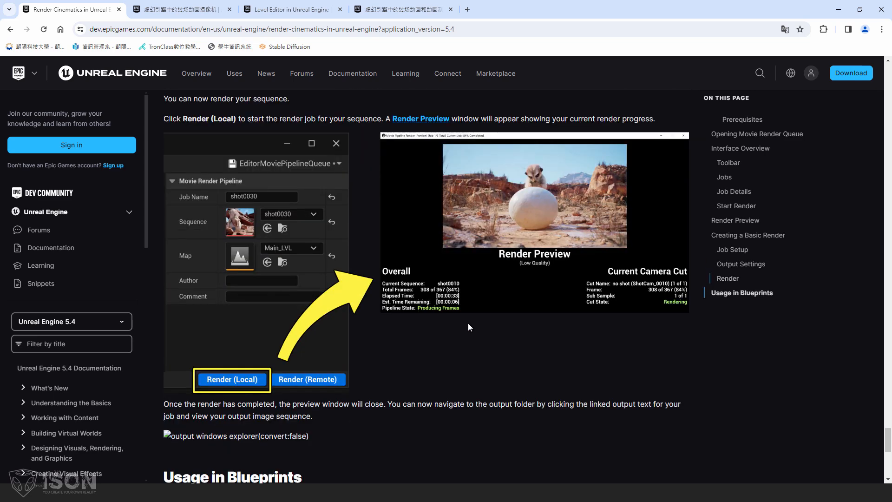
scroll(467, 322, up, 2)
scroll(618, 286, down, 7)
- Go back up the documentation page to review the output and export format settings, Job Setup and Creating a Basic Render sections
scroll(608, 297, up, 14)
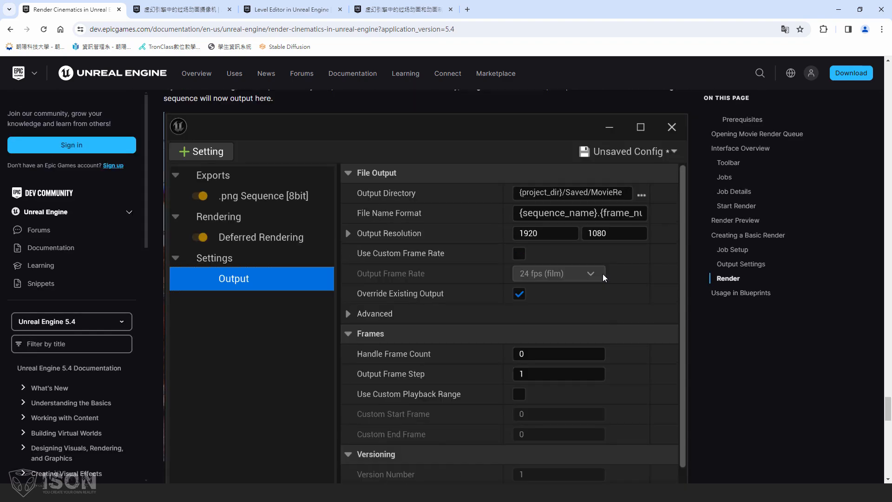
scroll(603, 274, up, 8)
scroll(603, 277, up, 7)
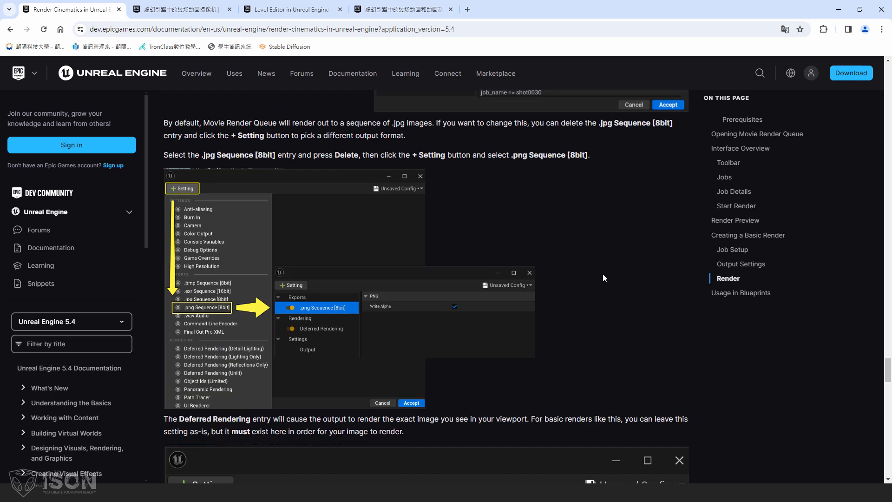
scroll(427, 286, down, 15)
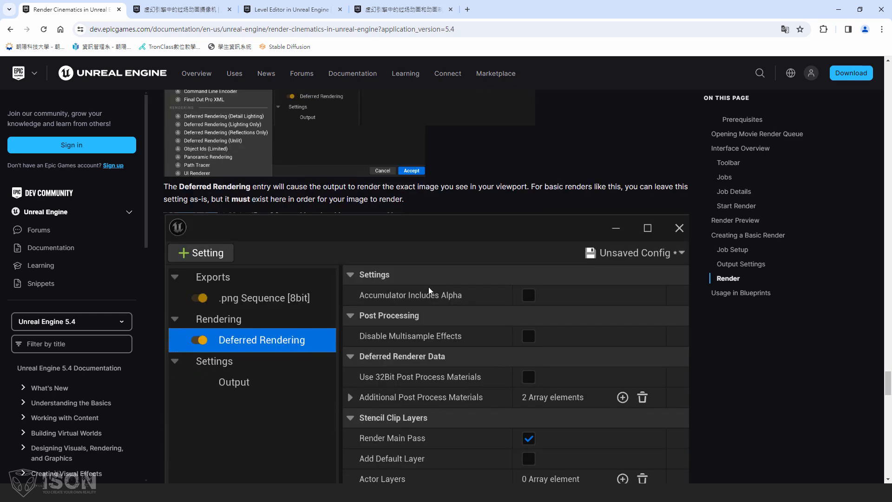
scroll(429, 286, up, 7)
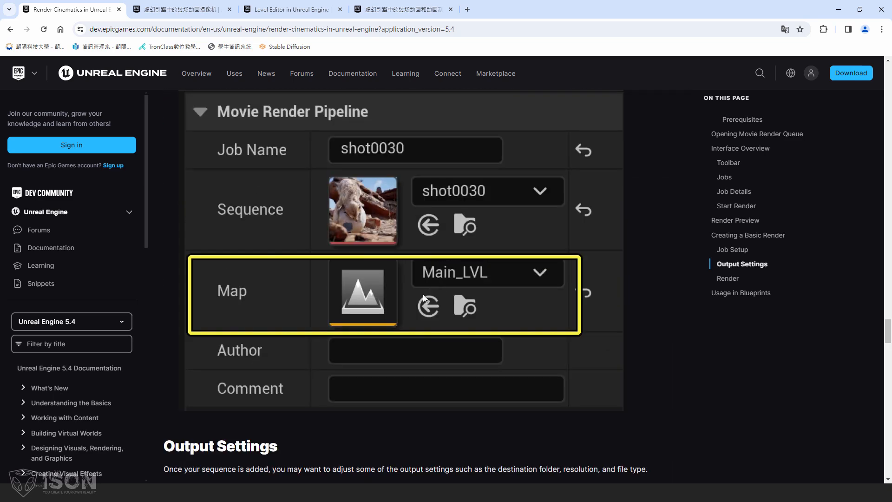
scroll(395, 275, up, 10)
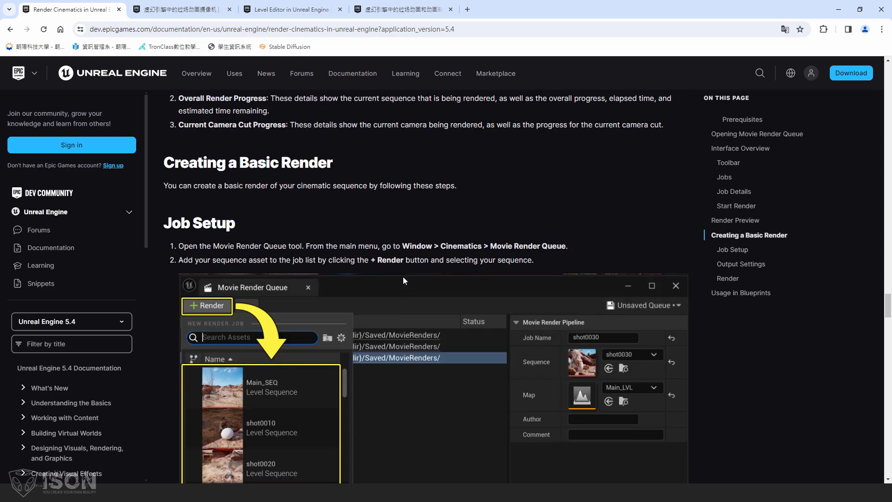
scroll(403, 278, down, 4)
scroll(401, 301, up, 9)
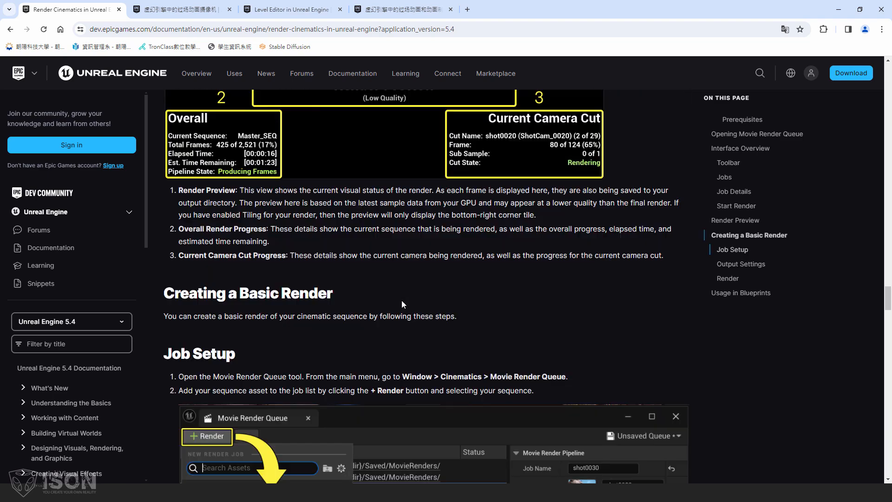
- Go back up past the Render Preview, Start Render and Job Details sections and open the linked Render Settings documentation page
scroll(402, 300, up, 4)
scroll(401, 301, down, 2)
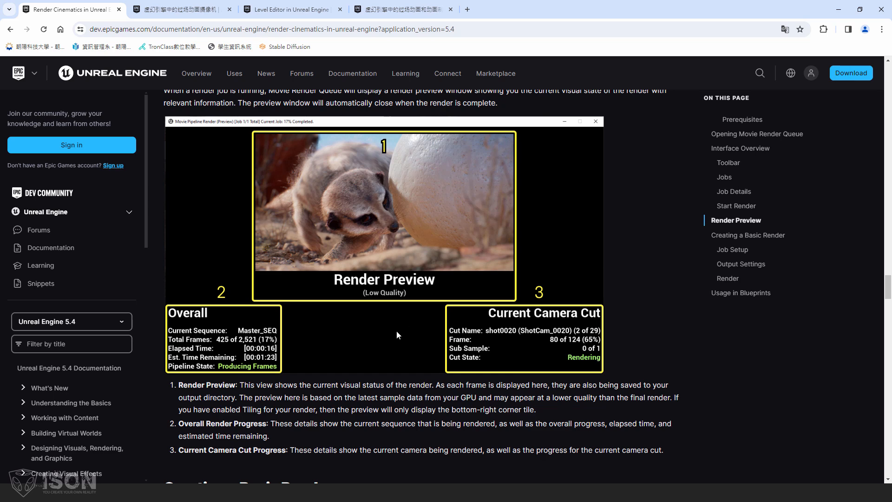
scroll(488, 309, up, 6)
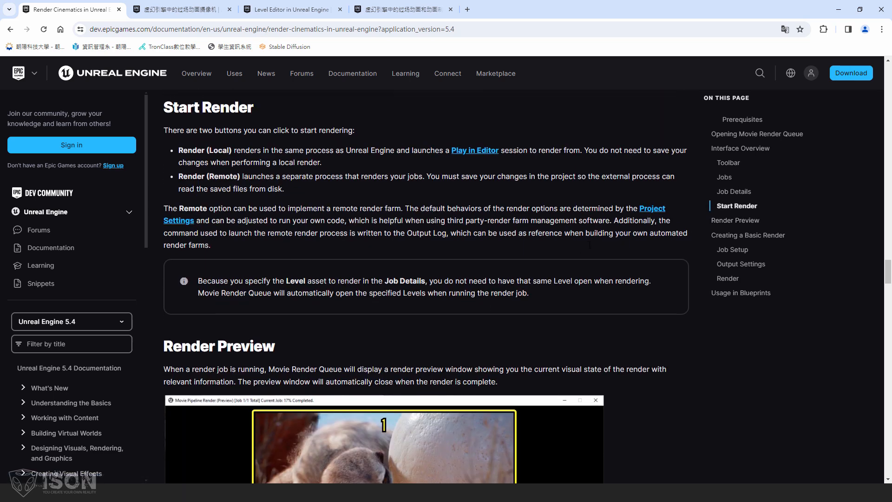
scroll(532, 255, up, 5)
scroll(483, 264, up, 9)
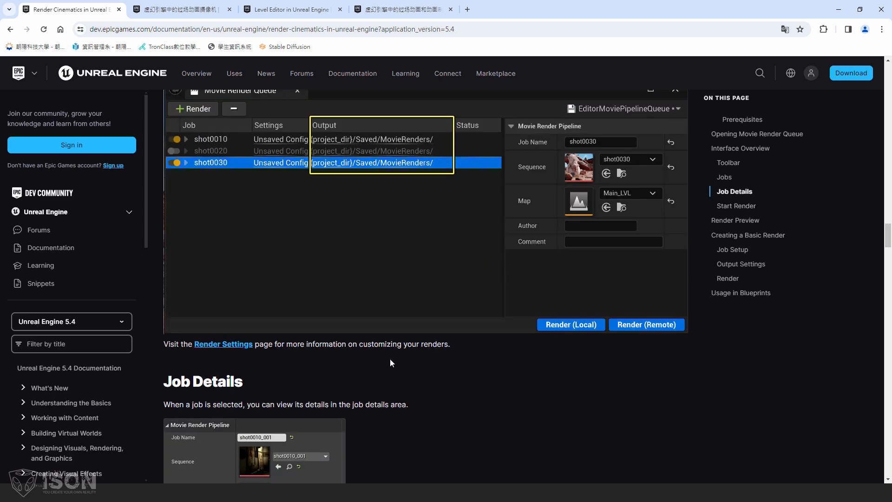
click(238, 345)
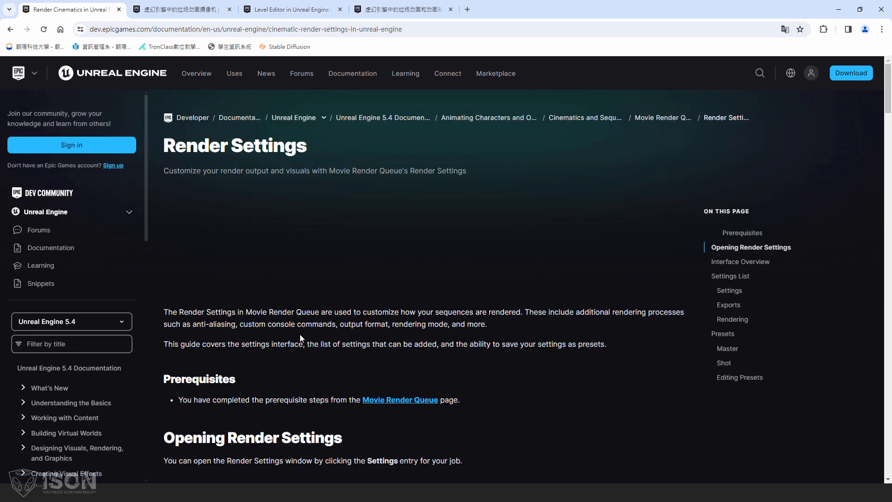
- Read through the Opening Render Settings, Interface Overview and Settings List sections, including the table describing each setting
scroll(509, 330, down, 7)
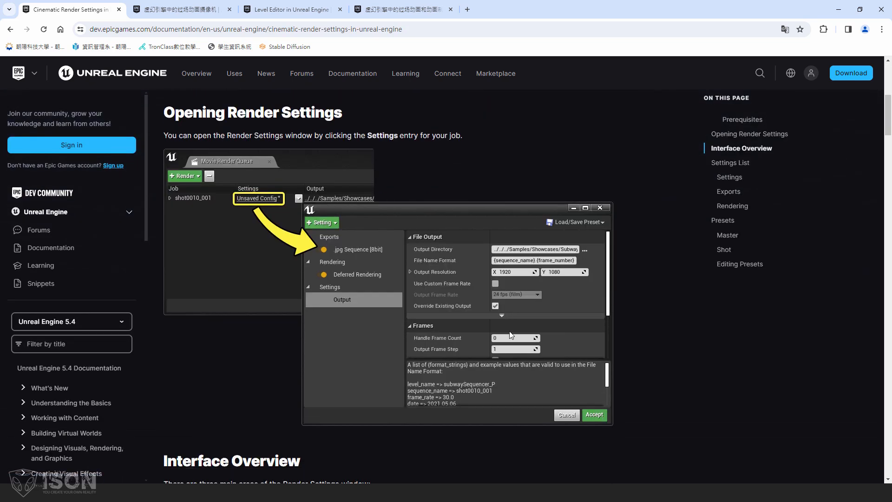
scroll(313, 273, down, 5)
scroll(265, 146, up, 4)
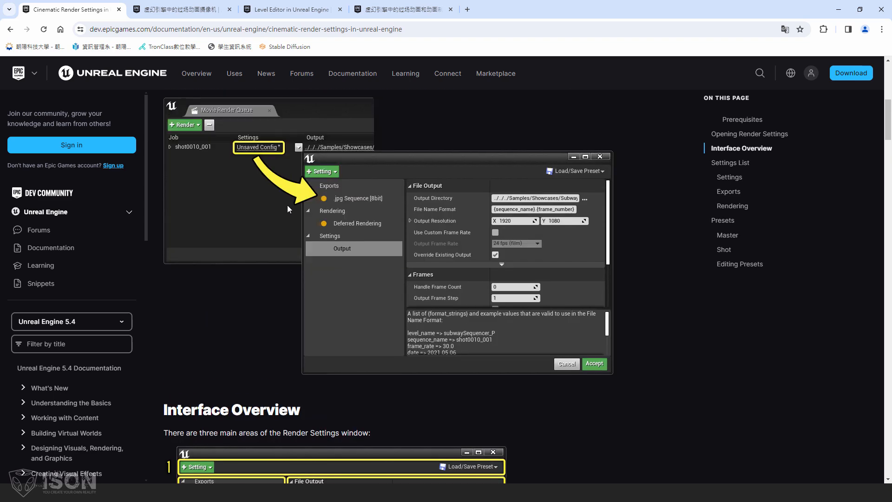
scroll(330, 216, down, 7)
scroll(334, 241, up, 1)
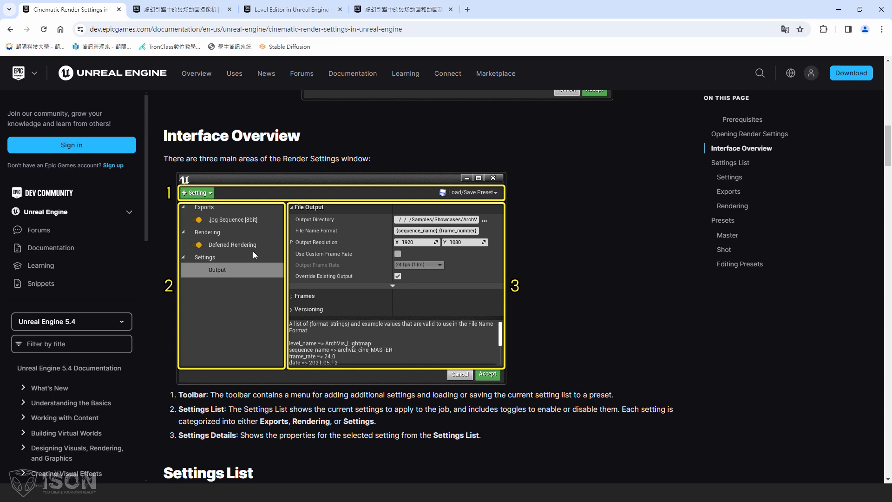
scroll(559, 273, down, 12)
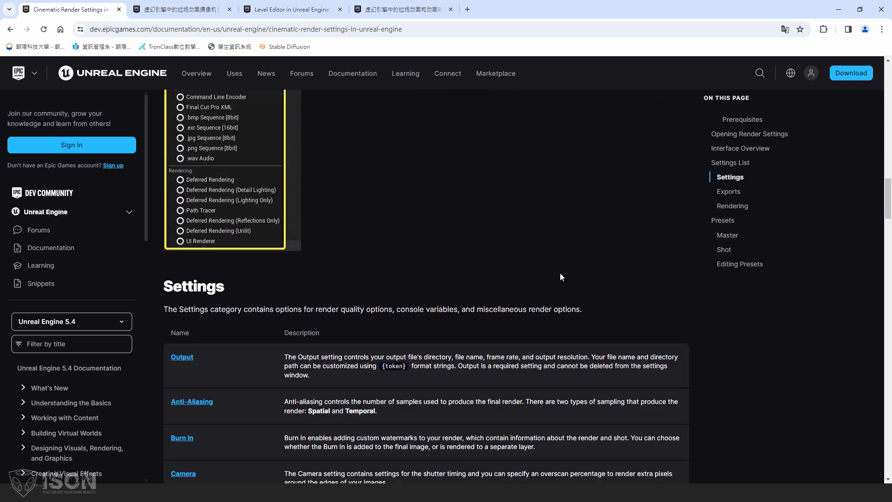
scroll(437, 285, up, 4)
scroll(410, 263, down, 5)
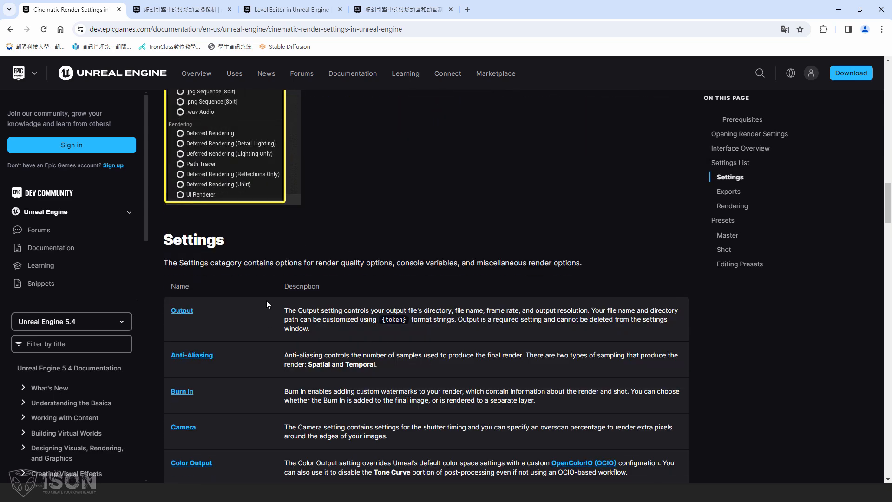
scroll(310, 309, down, 6)
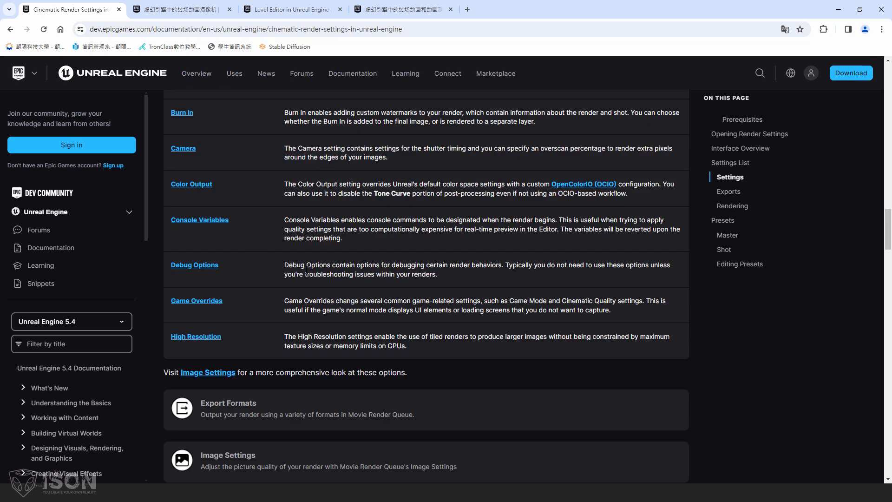
scroll(286, 242, up, 3)
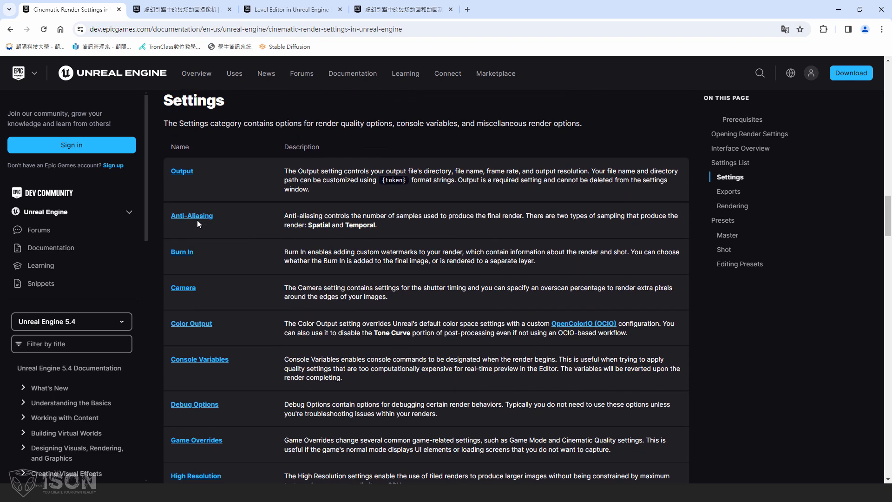
- Open the Anti-Aliasing documentation, read about temporal and spatial sampling, and move the image comparison to Temporal Sample = 16
click(198, 220)
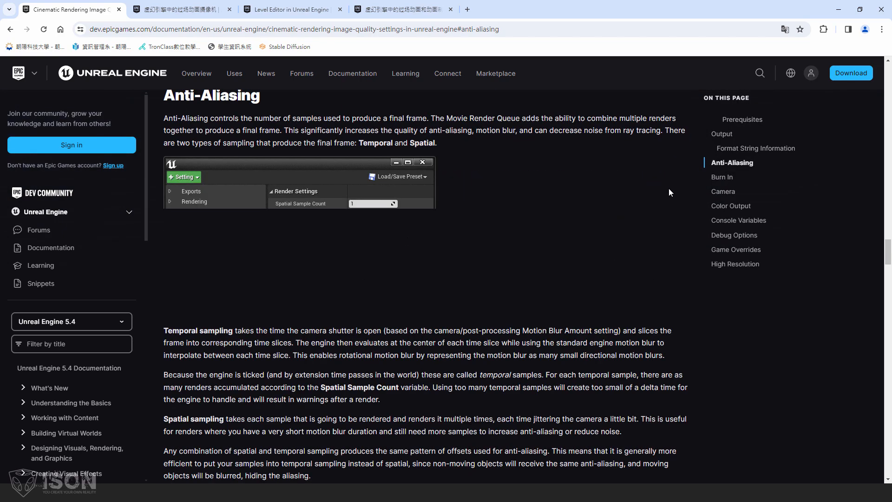
scroll(634, 211, down, 5)
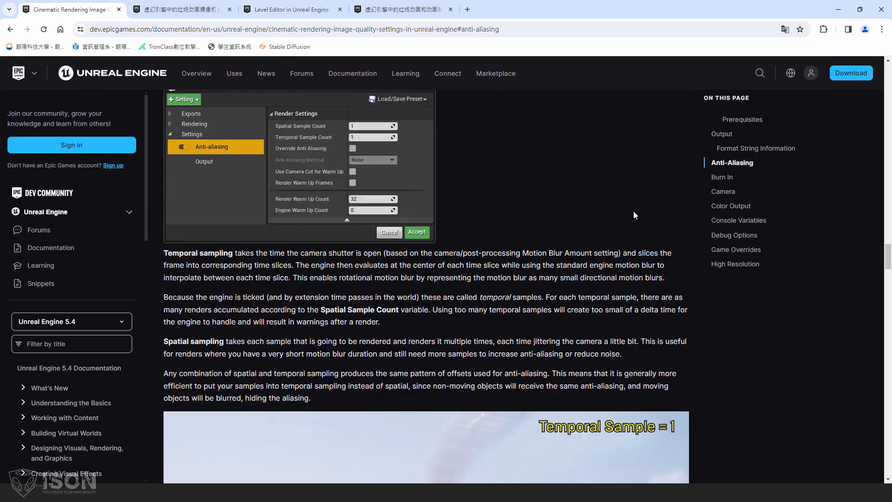
scroll(683, 237, down, 2)
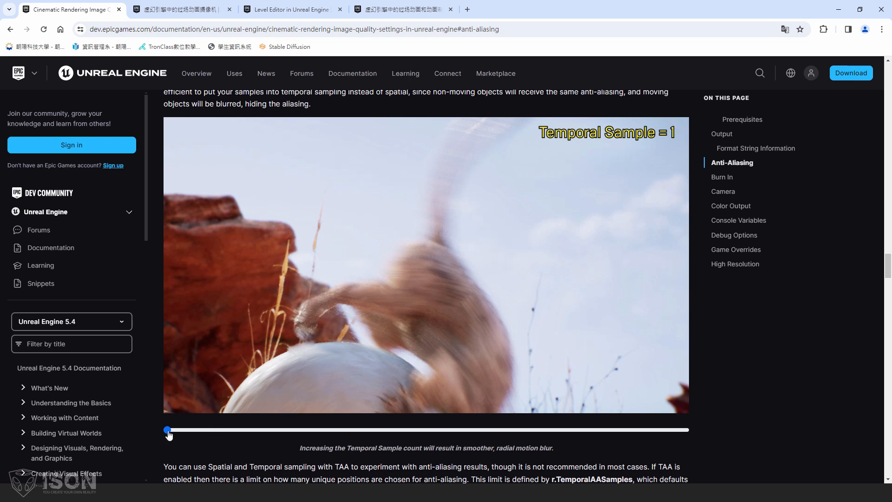
drag(167, 430, 677, 430)
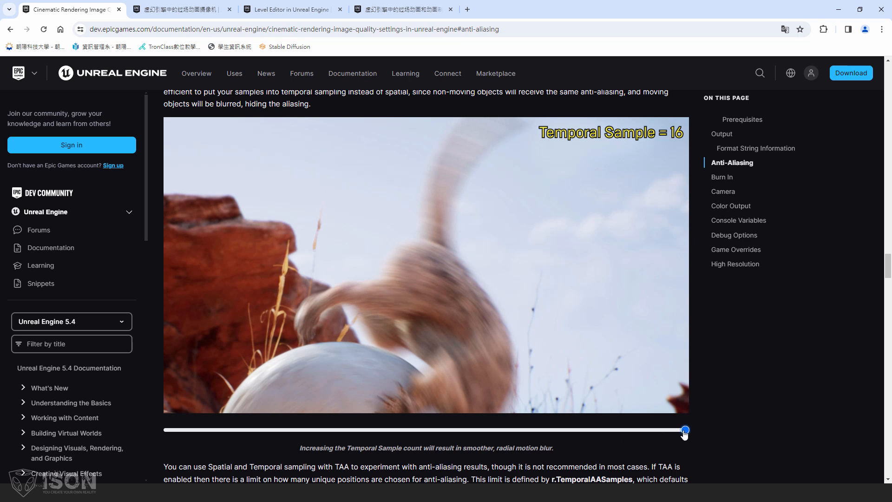
drag(682, 430, 709, 428)
- Check the sample count settings in Unreal Editor, and return the documentation's image comparison in the browser to Temporal Sample = 1
key(alt+Tab)
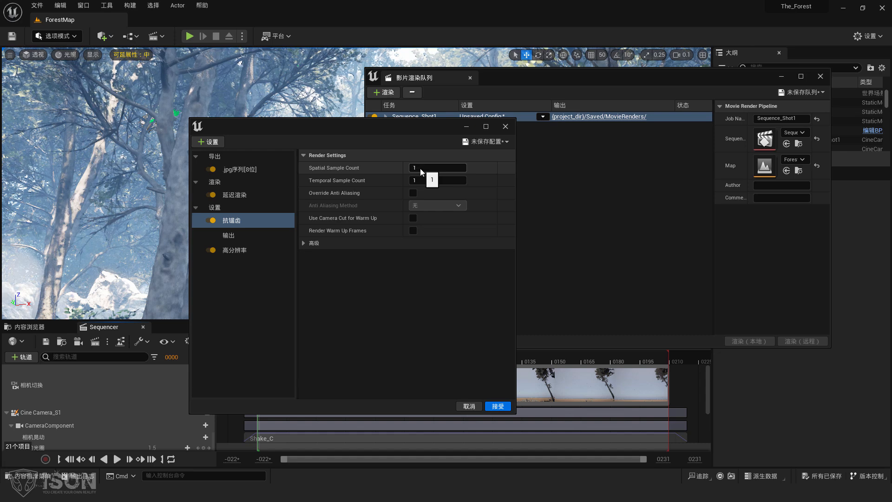
key(alt+Tab)
key(alt+Tab)
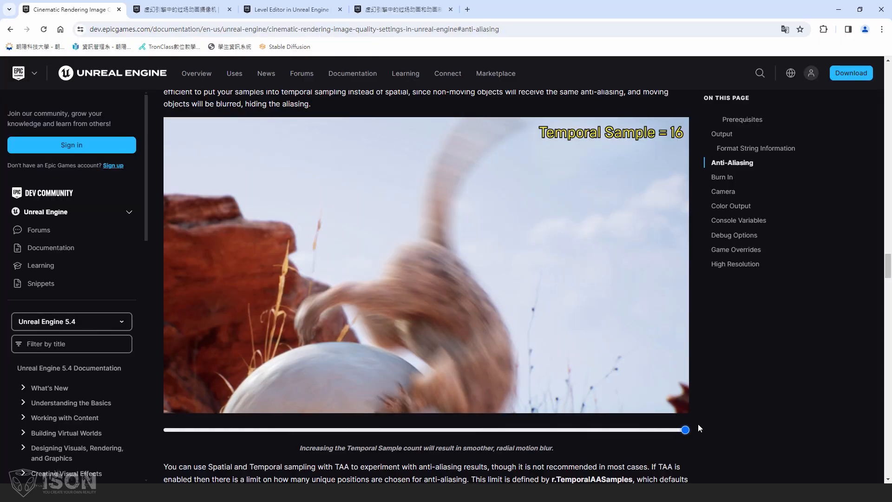
drag(686, 430, 168, 430)
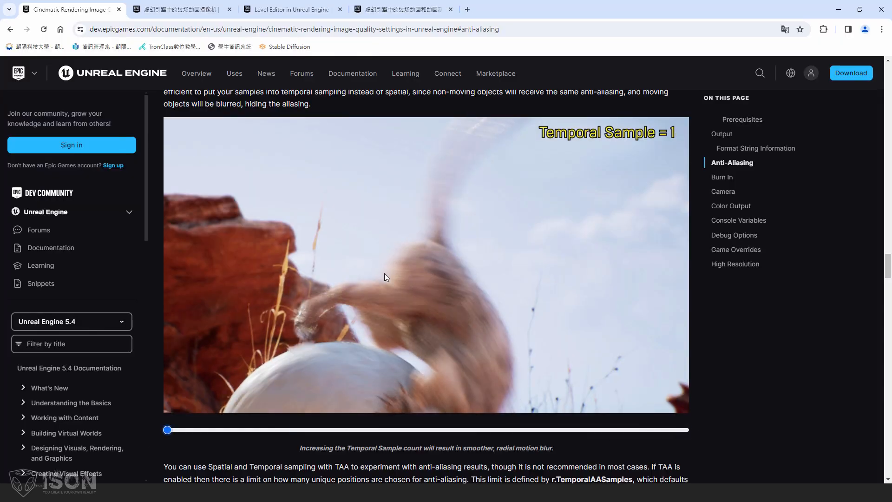
- Switch to Unreal Editor and set the Anti-aliasing Temporal Sample Count to 32
key(alt+Tab)
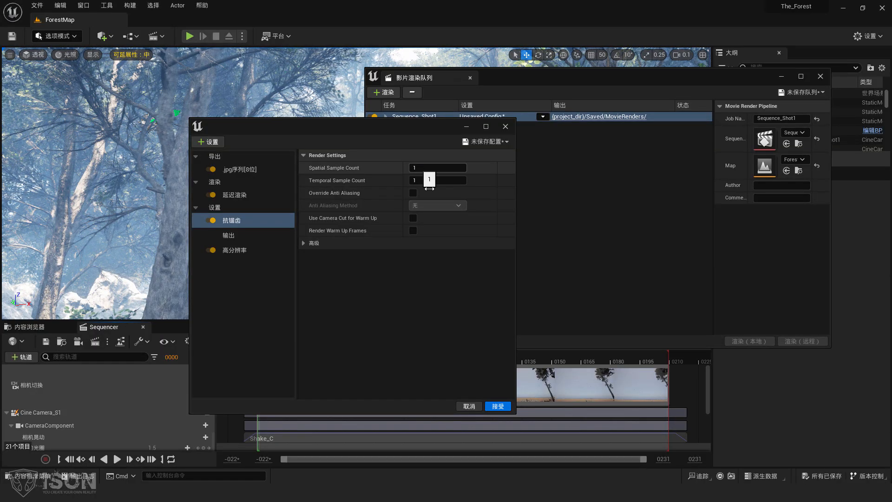
click(455, 181)
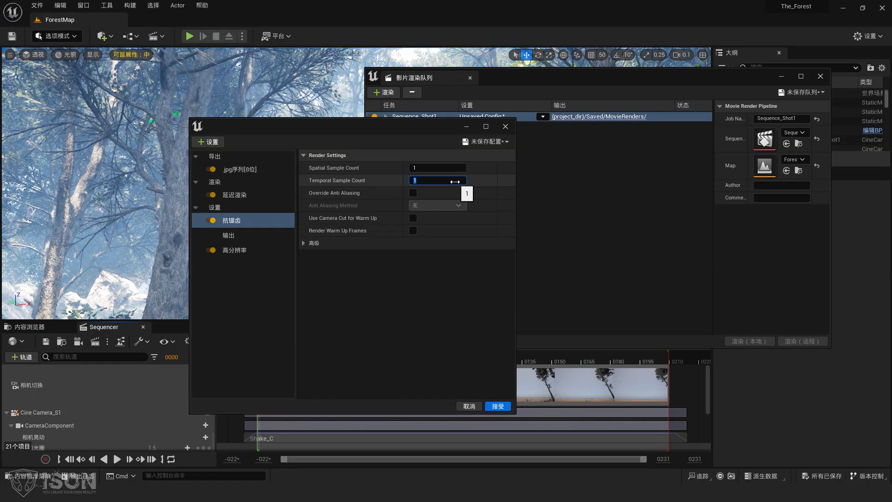
text(32)
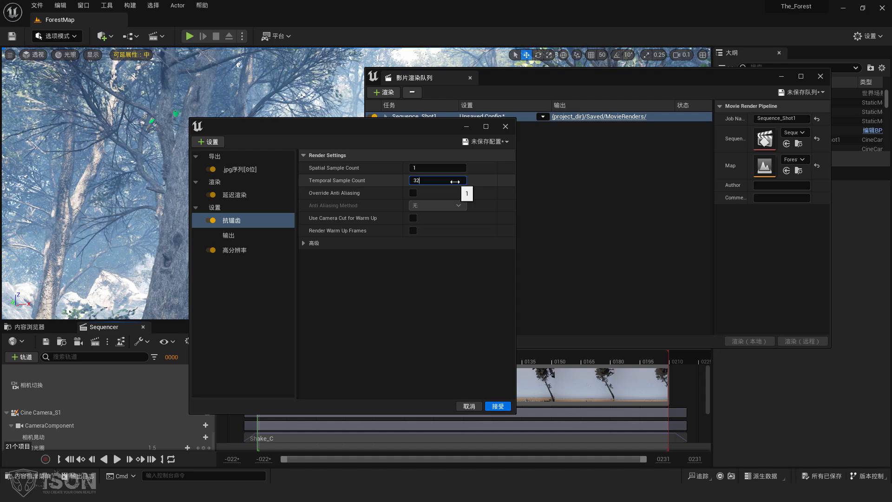
key(Return)
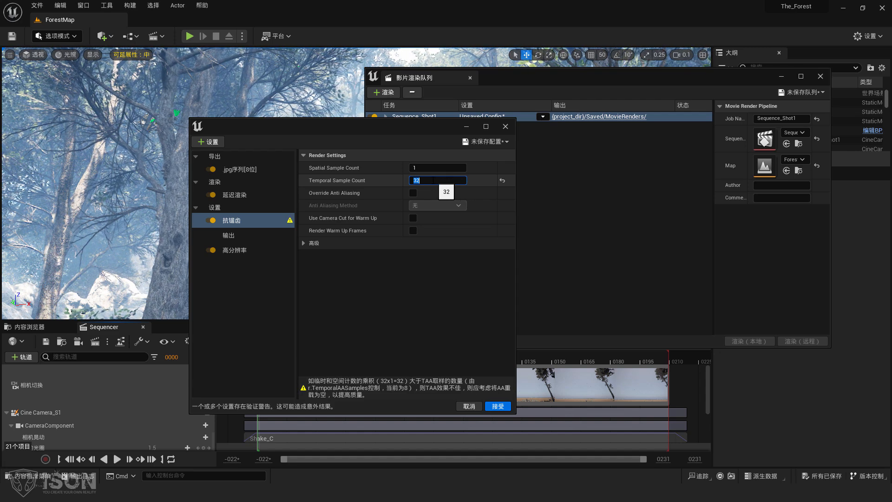
- Glance back at the documentation's temporal sample image, set Temporal Sample Count to 2, and enable Override Anti Aliasing
key(alt+Tab)
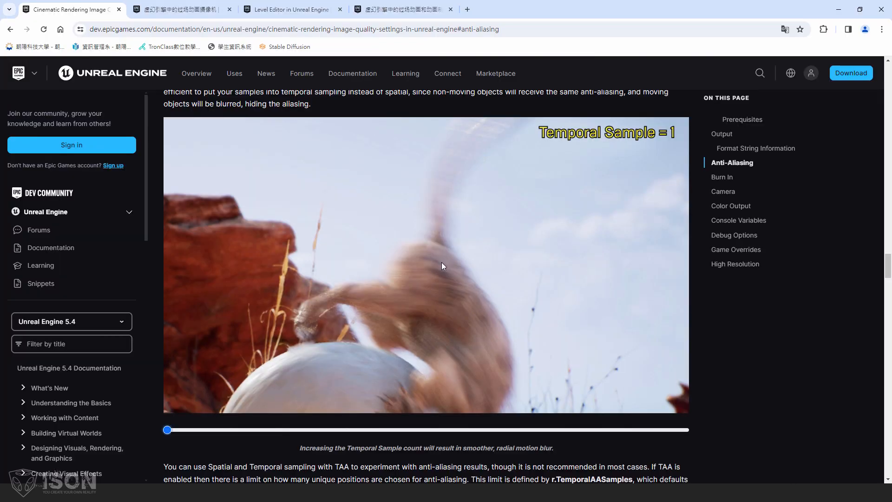
key(alt+Tab)
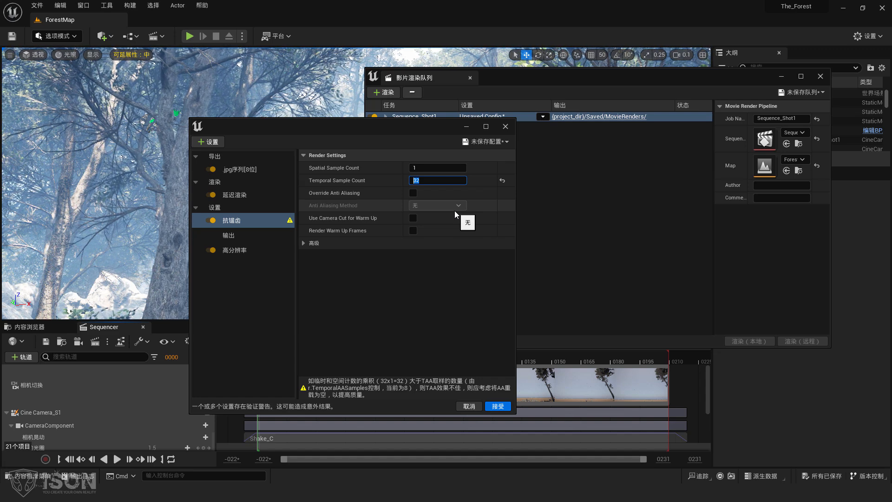
click(428, 181)
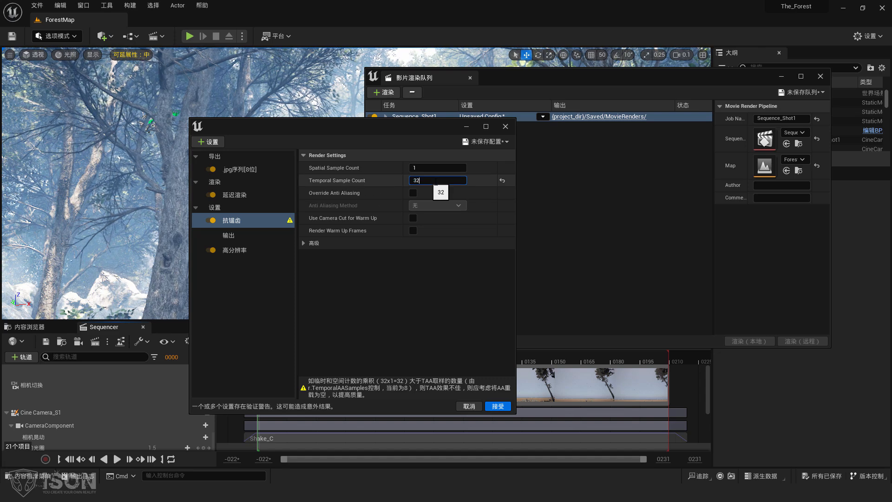
key(Delete)
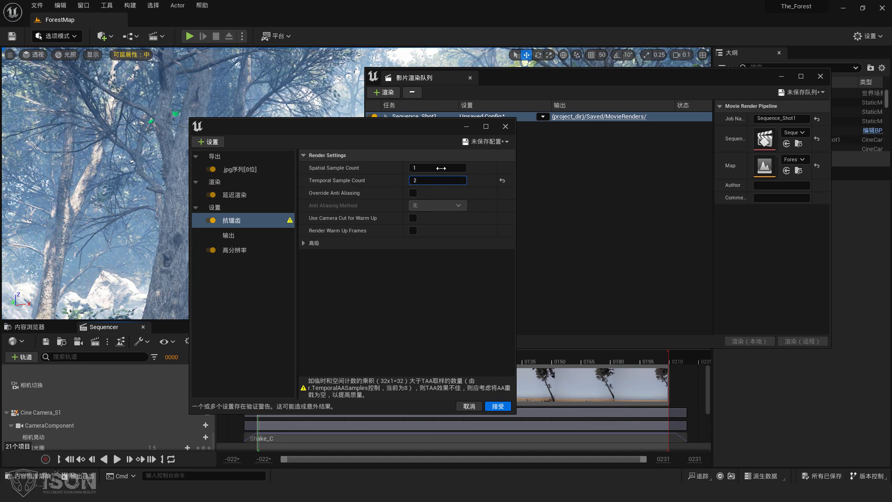
click(241, 219)
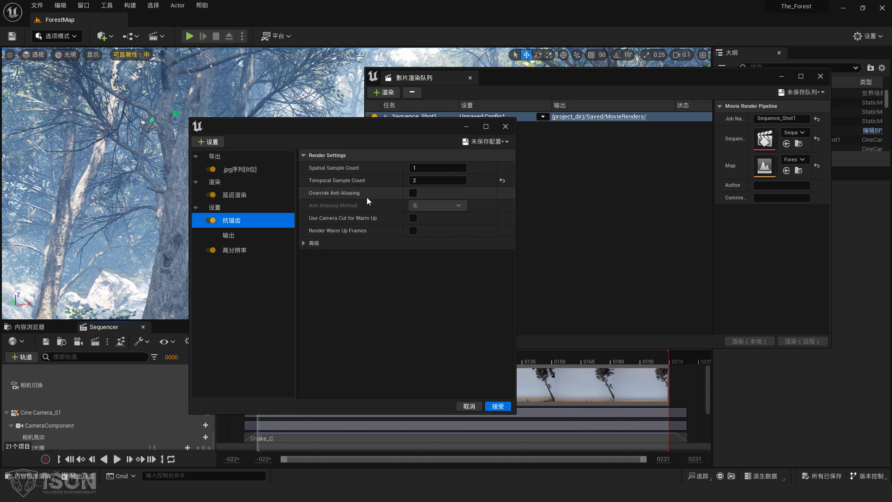
click(412, 193)
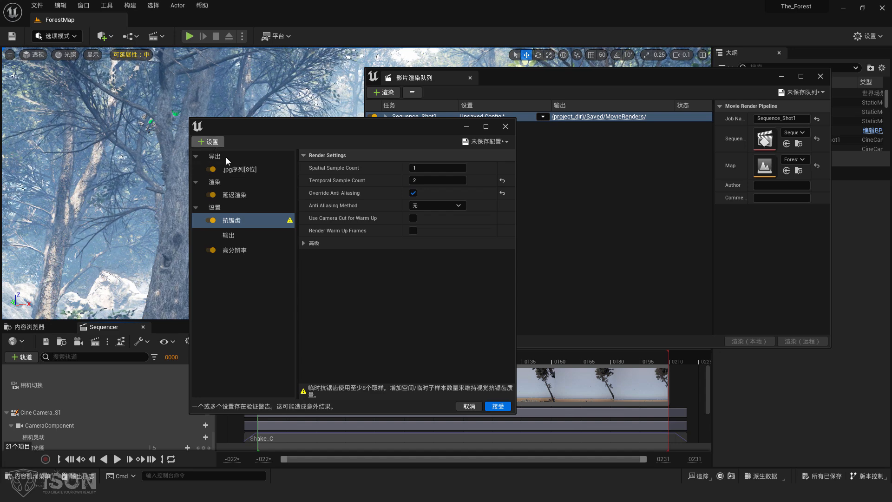
- Review the High Resolution and Anti-aliasing settings and the other addable settings, and accept the render configuration
click(239, 251)
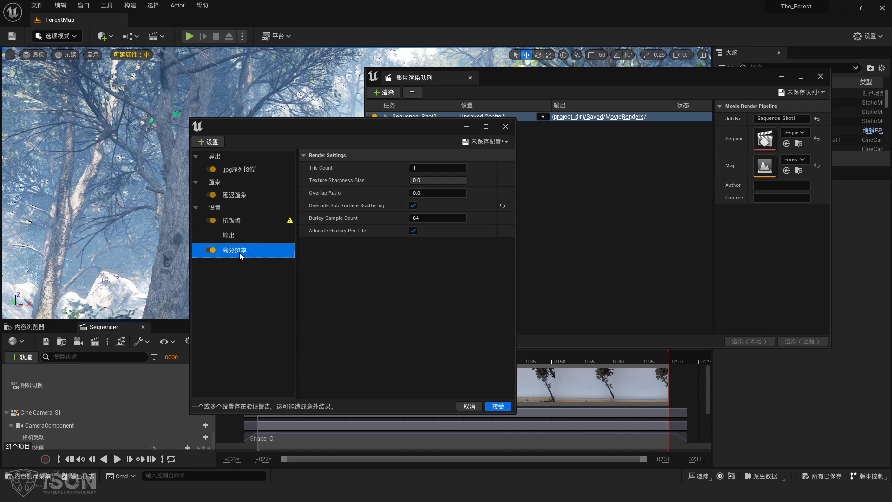
click(232, 222)
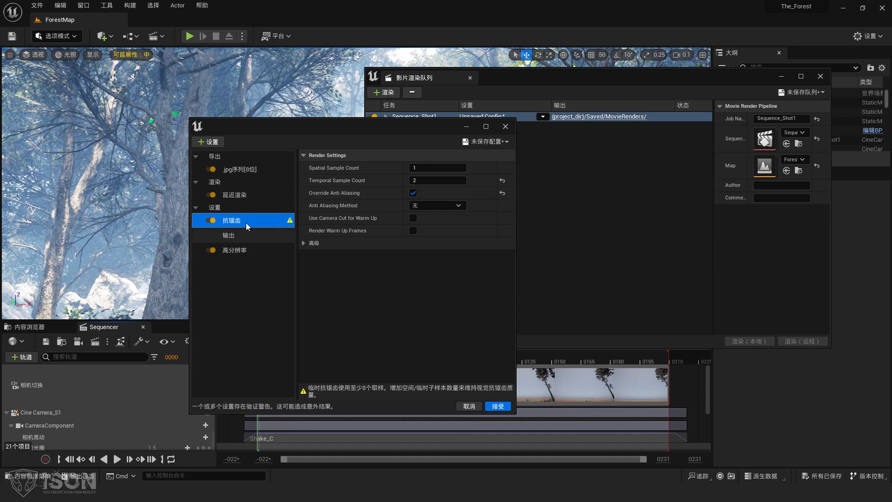
click(222, 143)
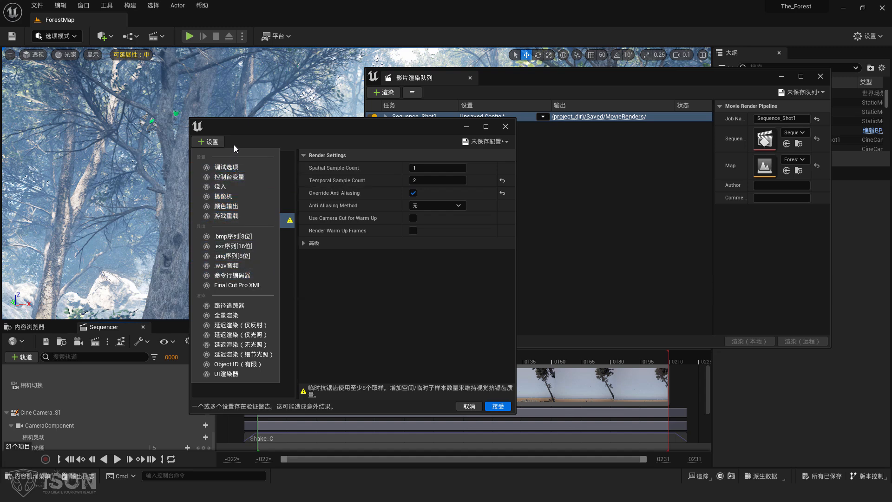
click(255, 137)
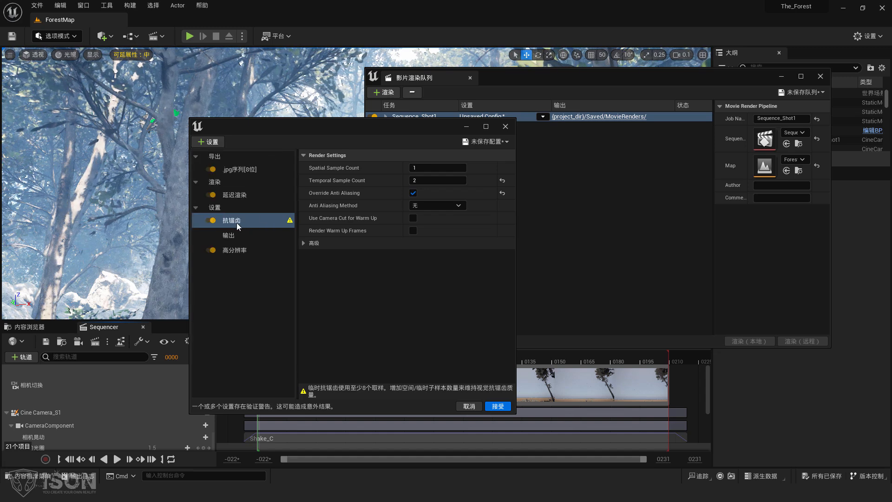
click(237, 251)
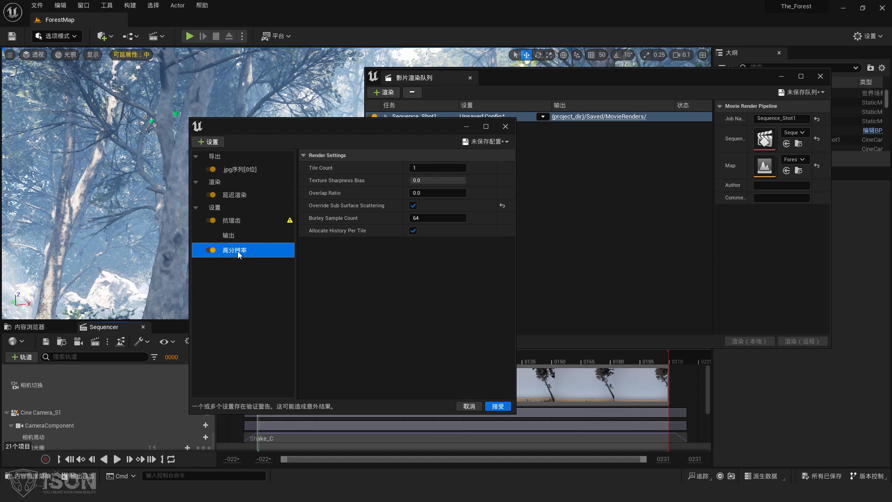
click(499, 406)
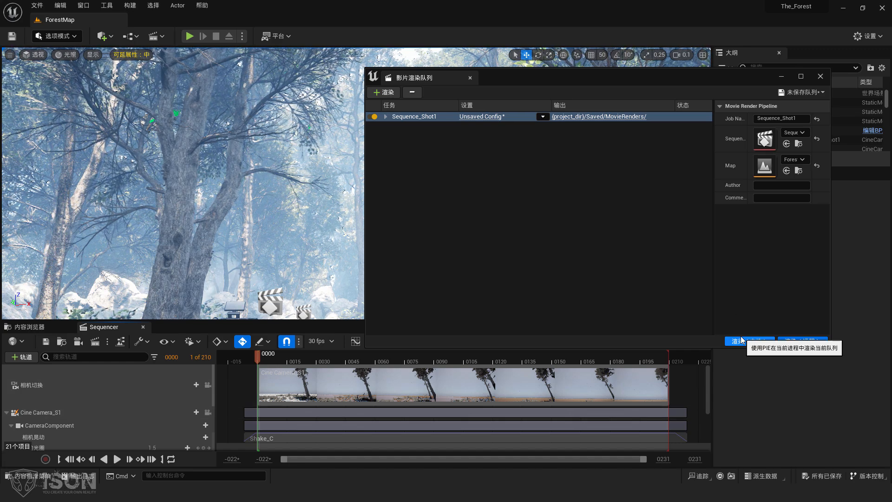
- Reopen and accept the Sequence_Shot1 render configuration, and cancel its local render
click(469, 116)
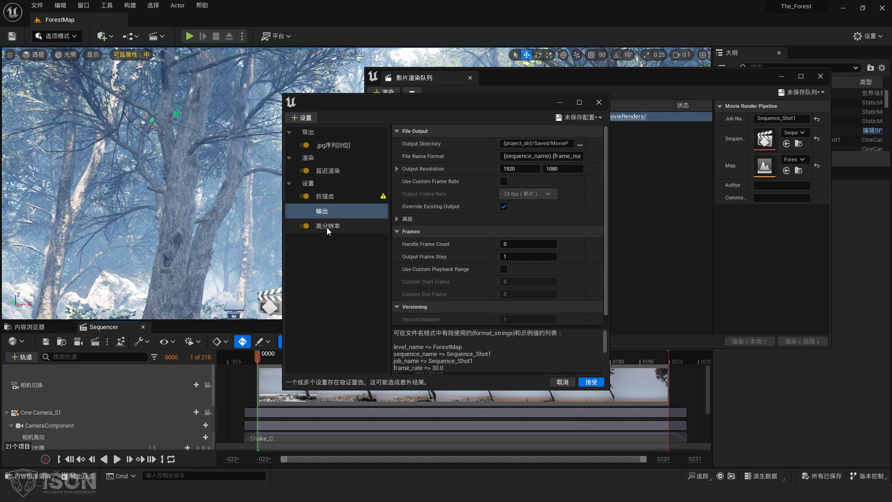
click(591, 382)
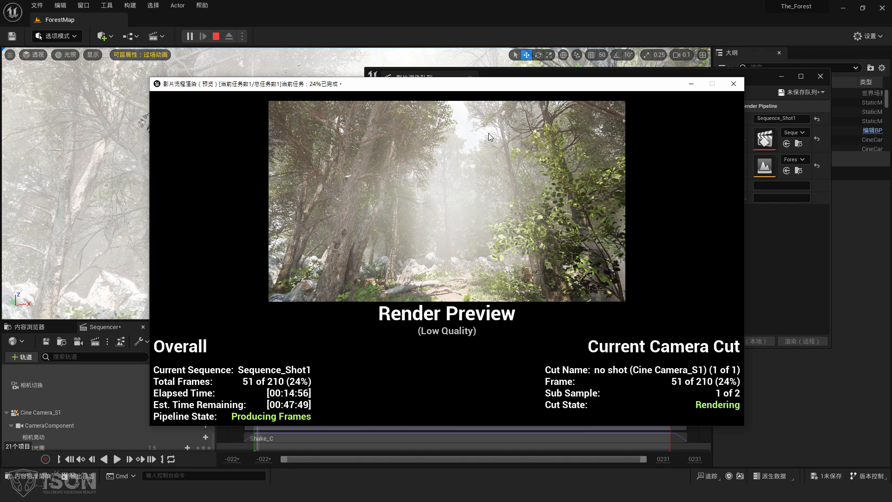
key(Escape)
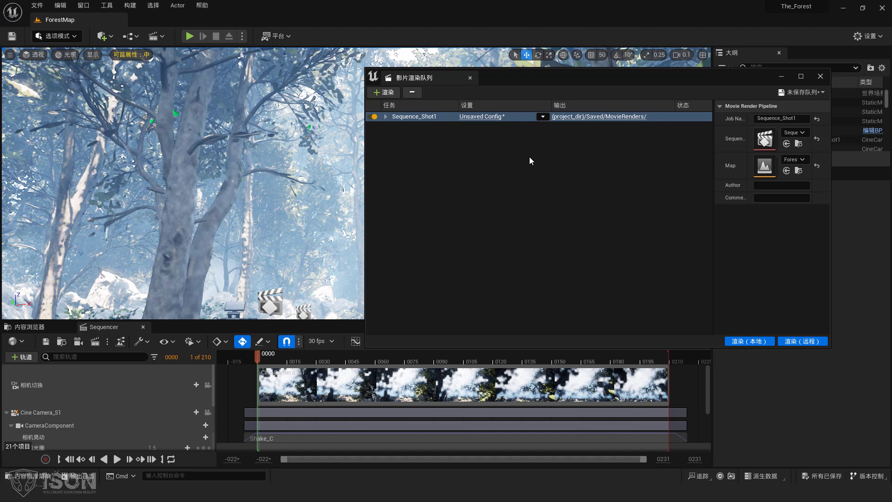
- Set the engine scalability quality to Epic (极高) and move the Movie Render Queue window clear of the Outliner
click(869, 37)
mouse_move(818, 184)
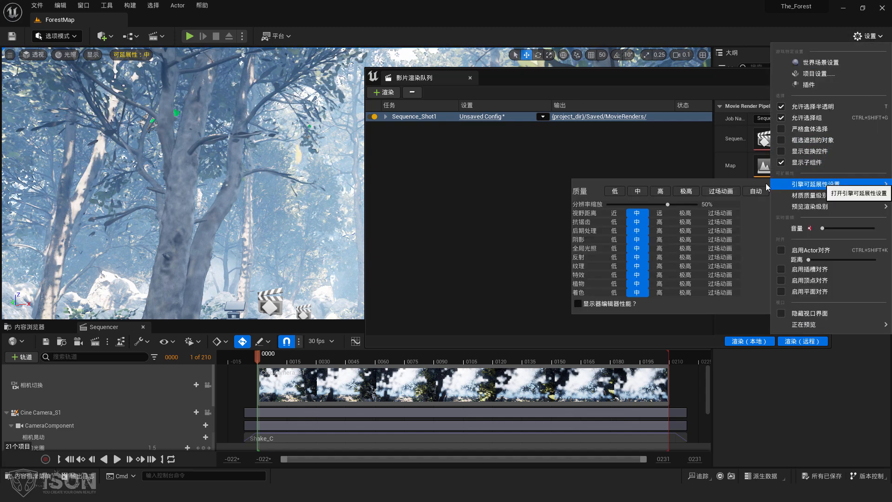
click(691, 192)
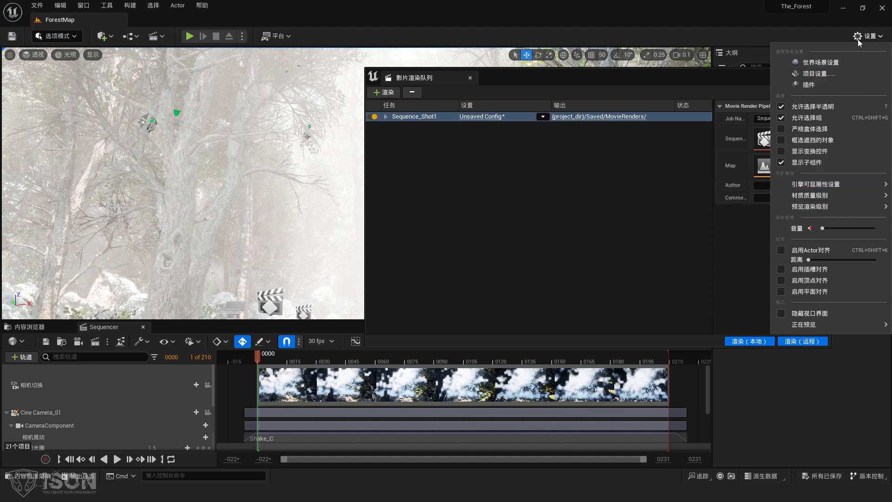
click(698, 74)
drag(664, 84, 494, 95)
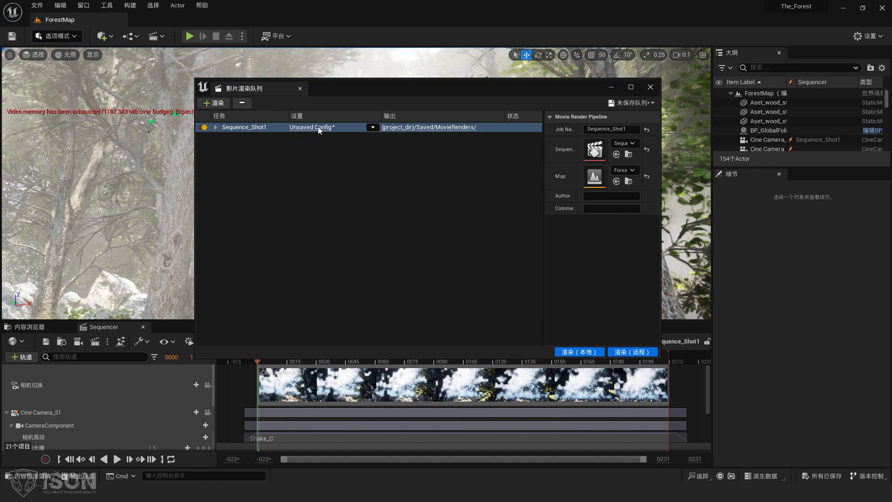
- Review the preset saving options of Sequence_Shot1's render configuration and the saving options of the render queue
click(317, 126)
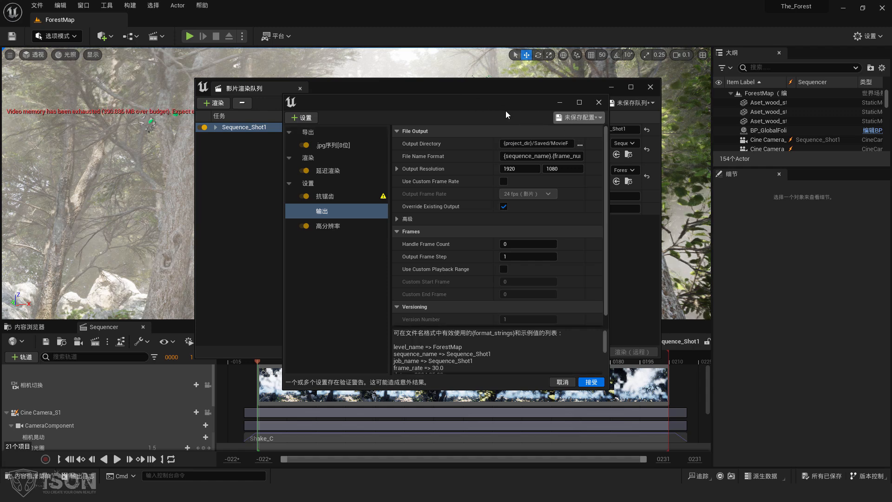
click(576, 118)
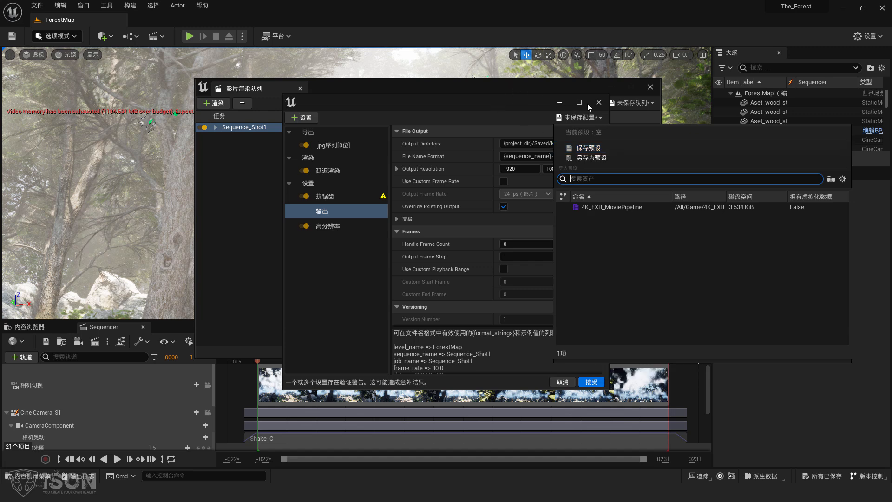
click(599, 102)
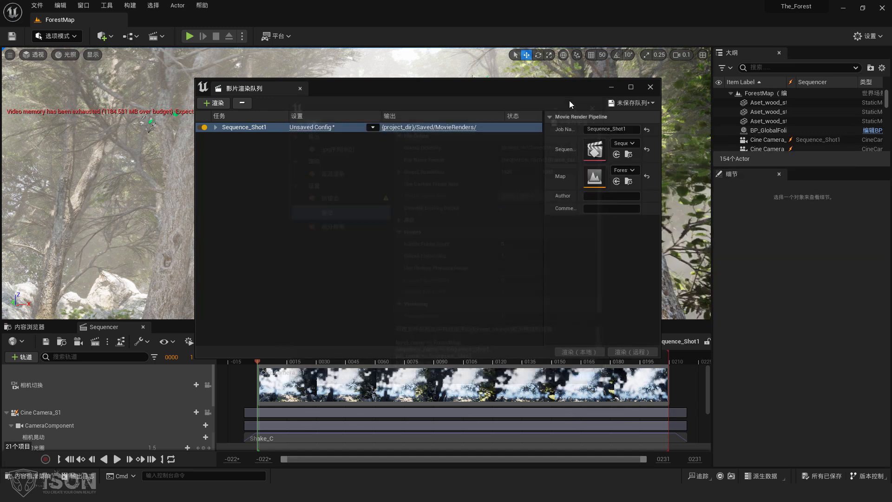
click(640, 104)
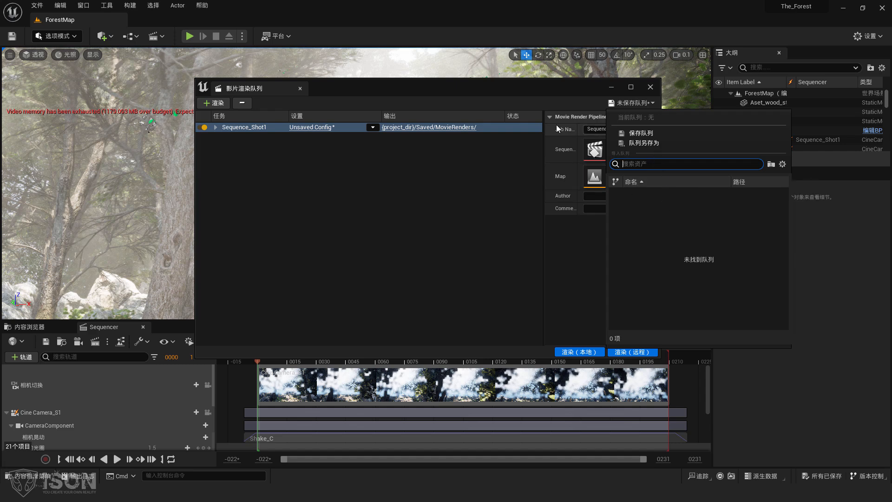
click(562, 101)
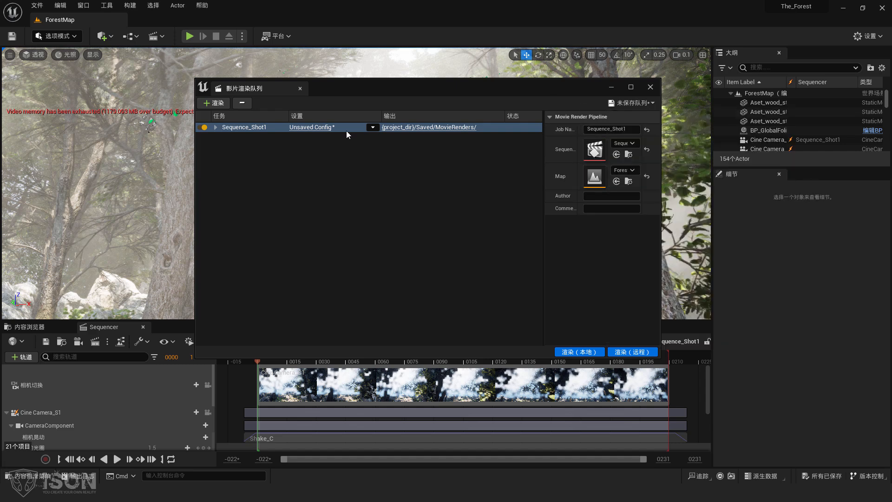
- Load the saved 4K_EXR_MoviePipeline preset into Sequence_Shot1's render configuration
click(310, 128)
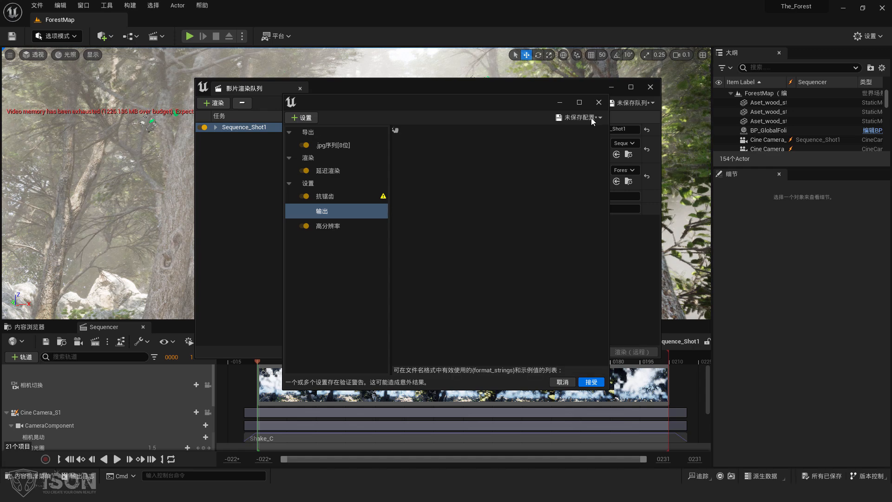
click(590, 117)
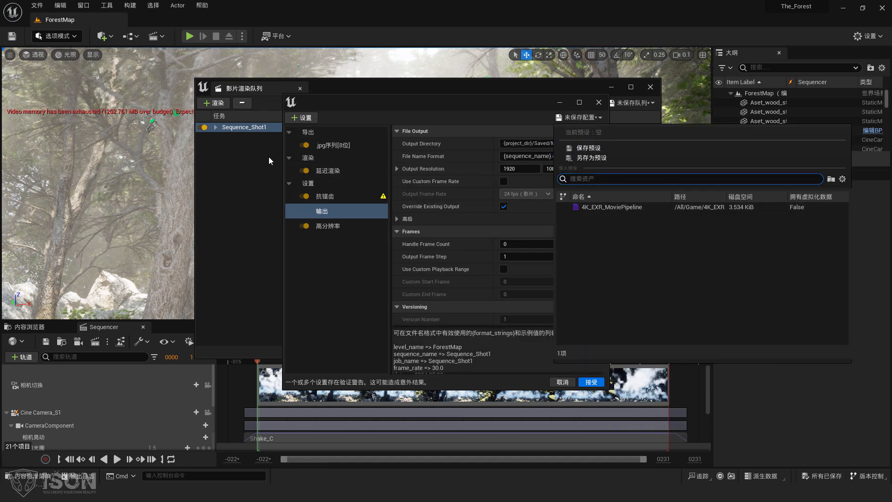
click(601, 207)
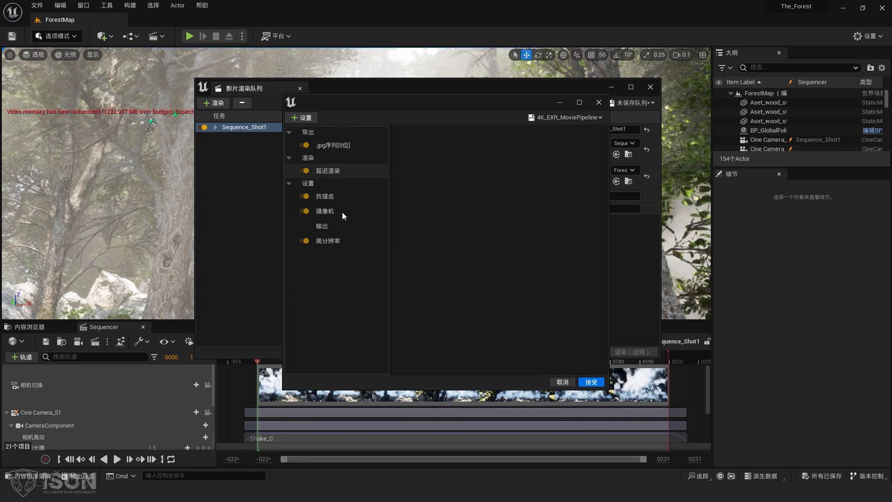
- Review the preset's Camera, Anti-aliasing and High Resolution settings, enable Override Sub Surface Scattering, and close the configuration without accepting it
click(329, 215)
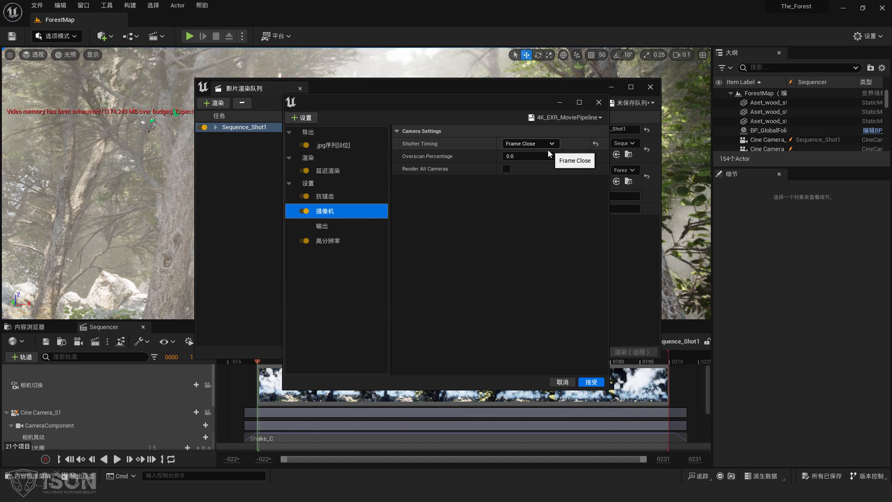
click(333, 241)
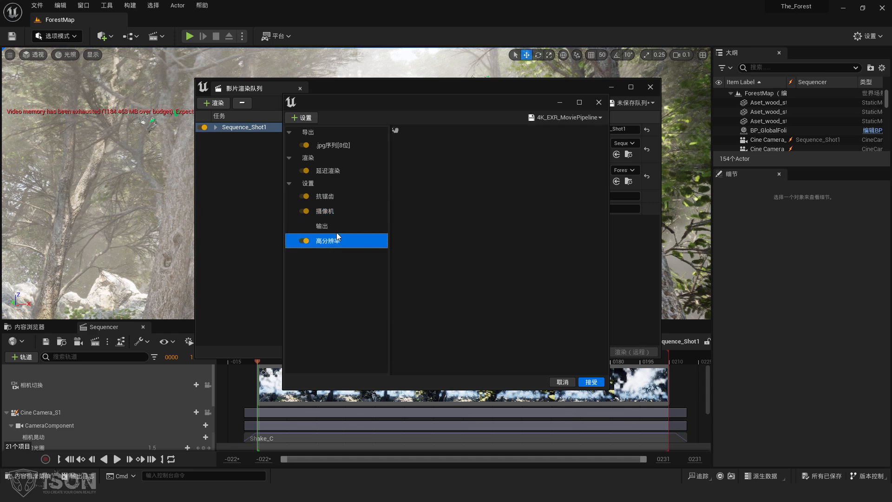
click(333, 196)
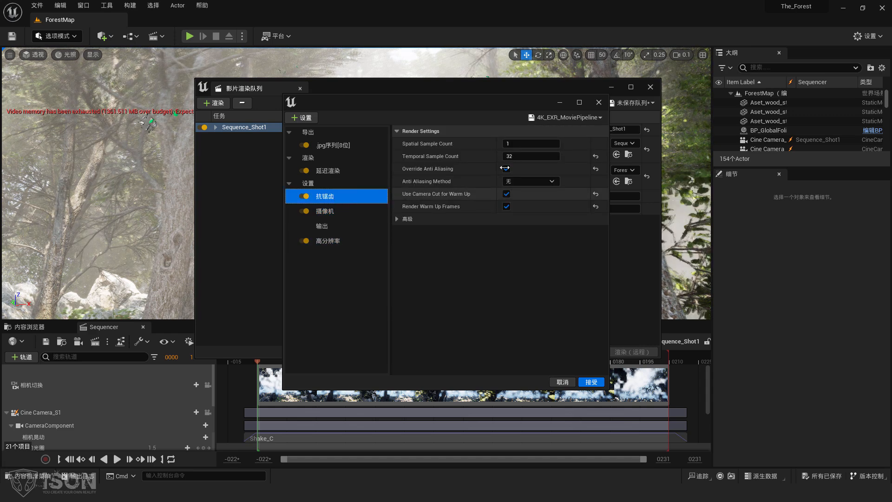
click(334, 241)
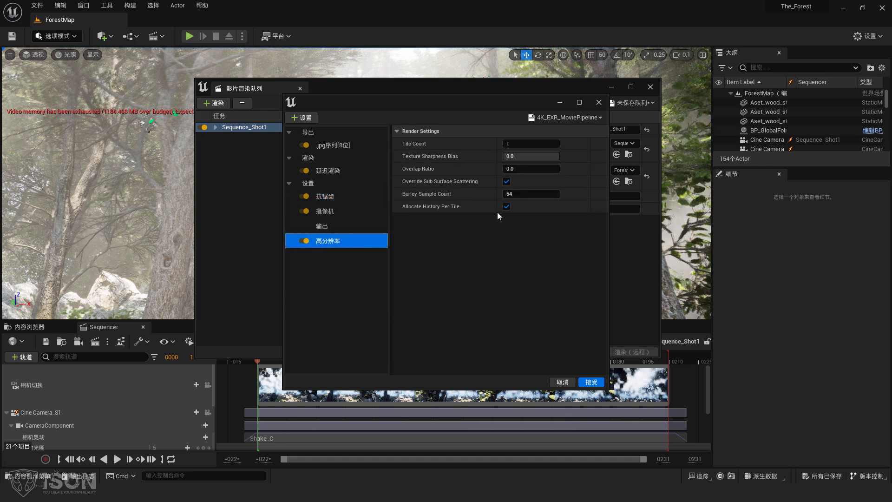
click(507, 182)
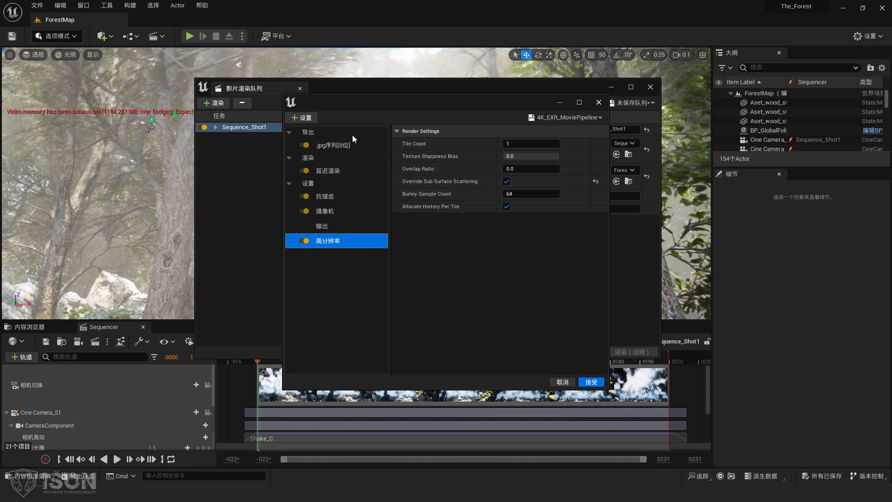
click(597, 102)
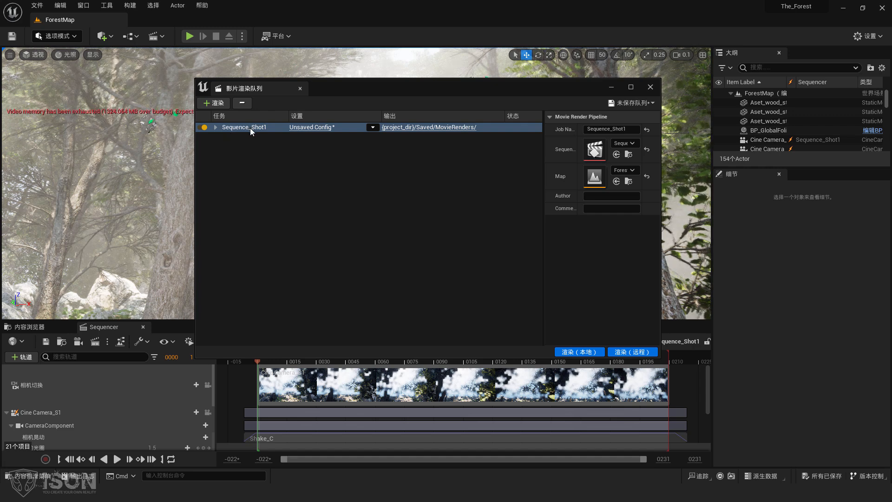
- Add Sequence_01, Sequence_02 and Sequence_03 to the render queue
click(212, 103)
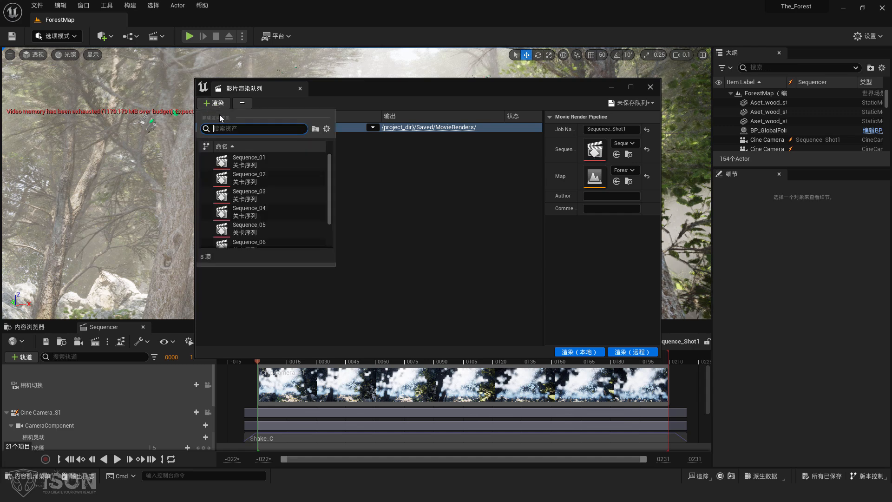
click(254, 158)
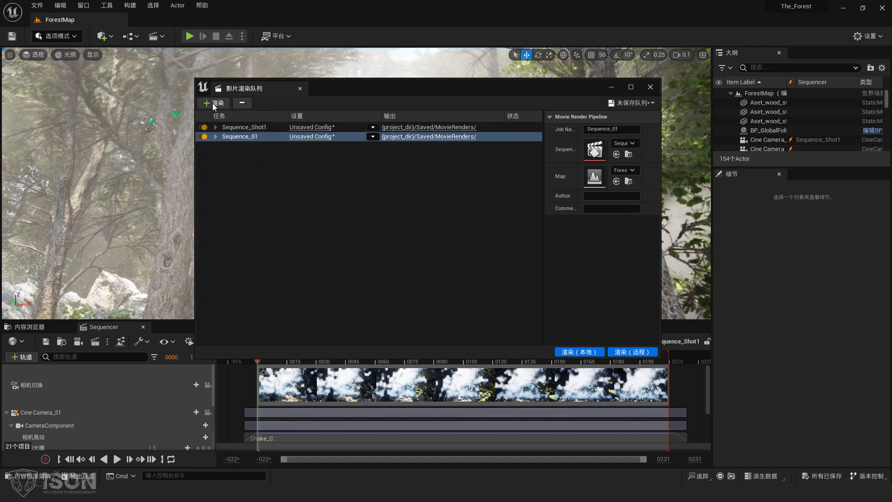
click(213, 103)
click(247, 175)
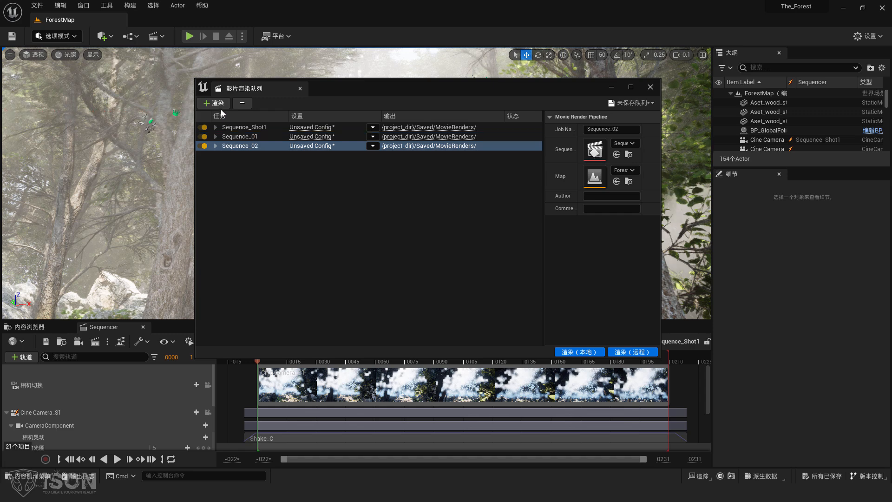
click(214, 104)
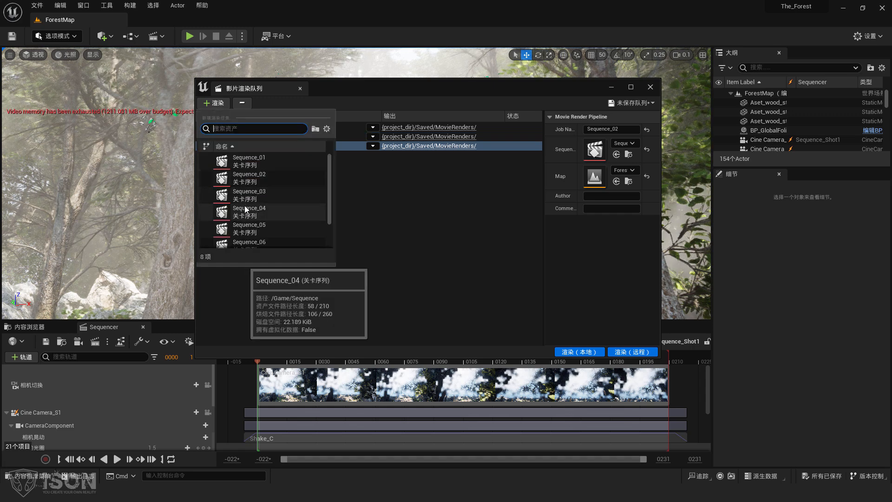
click(244, 197)
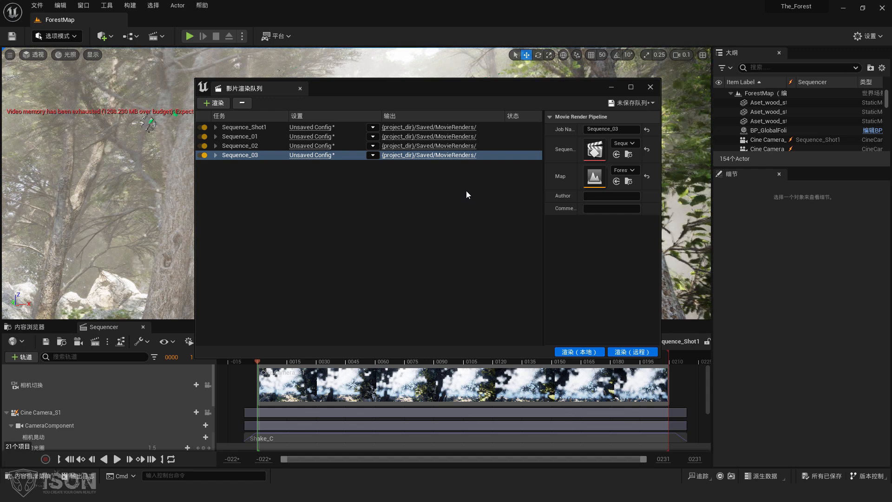
- Open the MovieRenders output folder from the render queue, maximize its window, and look through the rendered frames
click(443, 135)
drag(544, 135, 262, 51)
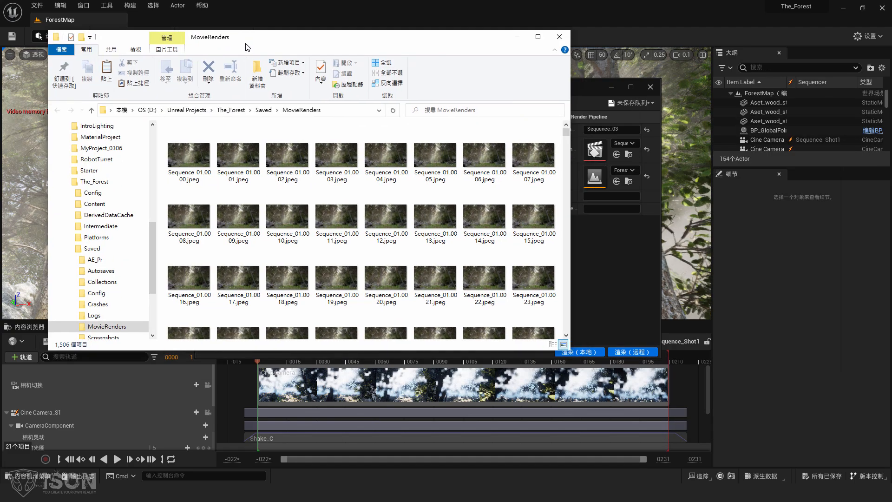
click(538, 36)
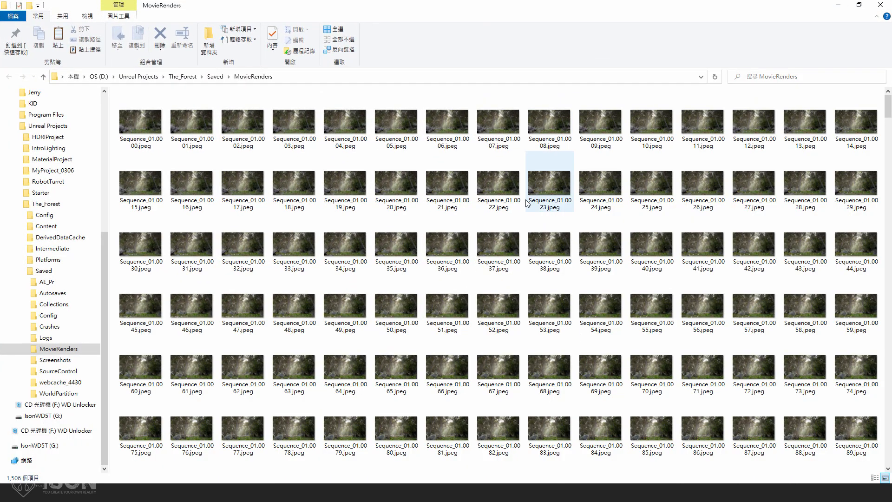
scroll(587, 203, down, 3)
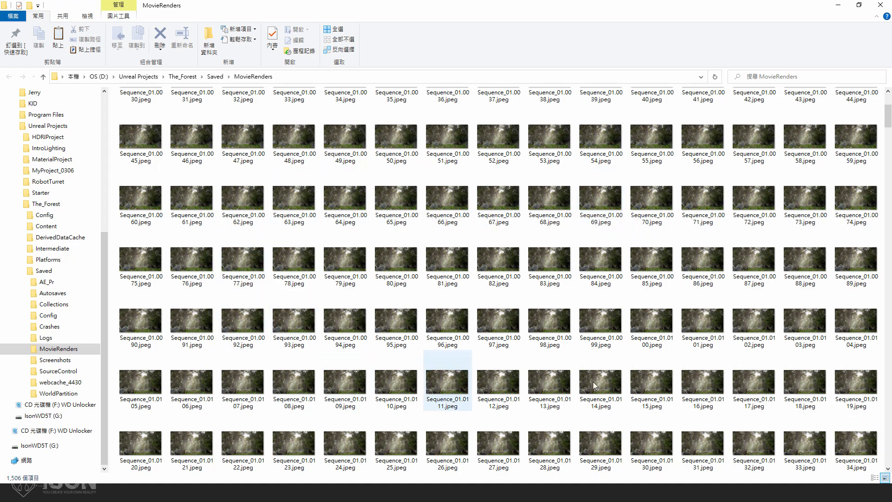
scroll(646, 293, down, 6)
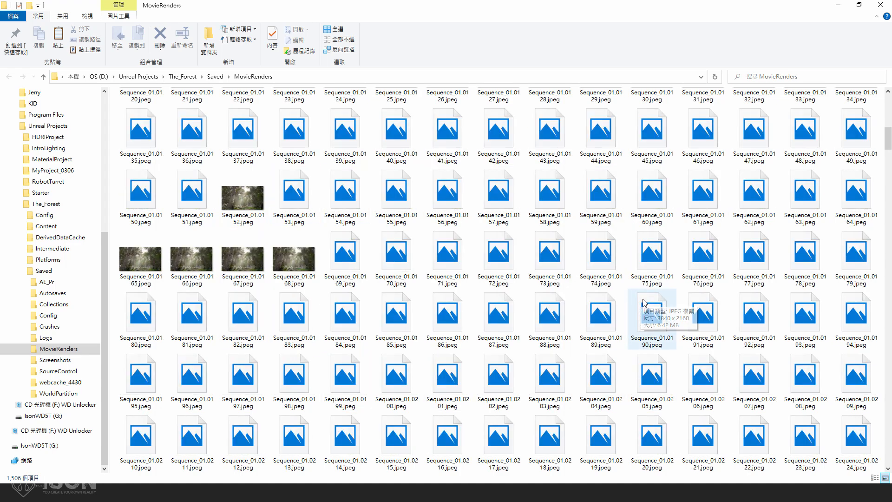
- Open the rendered frame Sequence_01.0171.jpeg in Photos, examine its file information and image detail, and close it
double_click(448, 256)
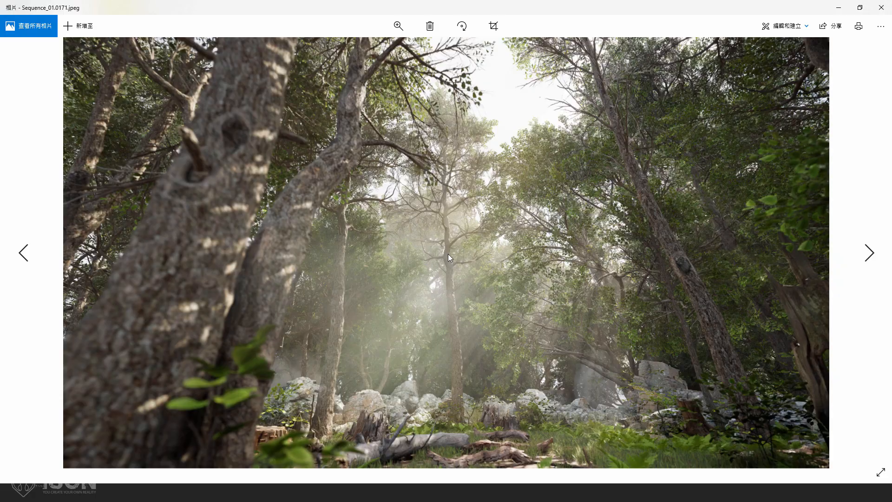
right_click(340, 201)
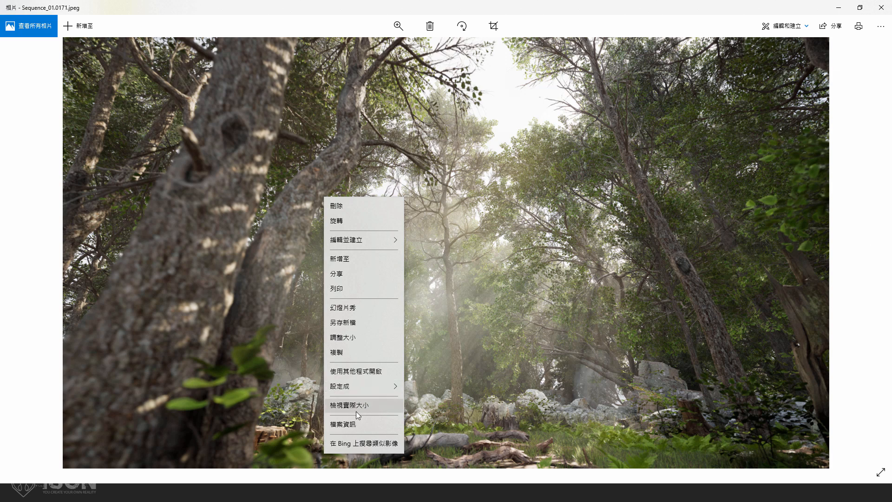
click(349, 423)
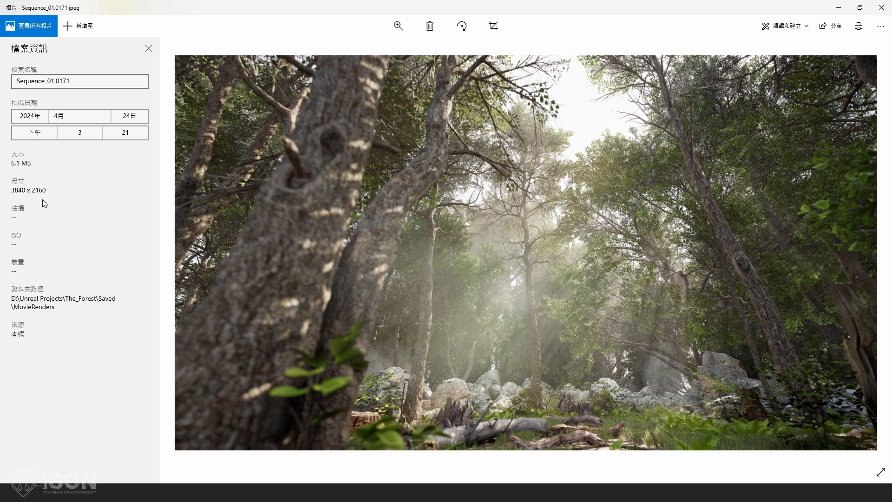
ctrl+scroll(667, 294, up, 2)
click(885, 9)
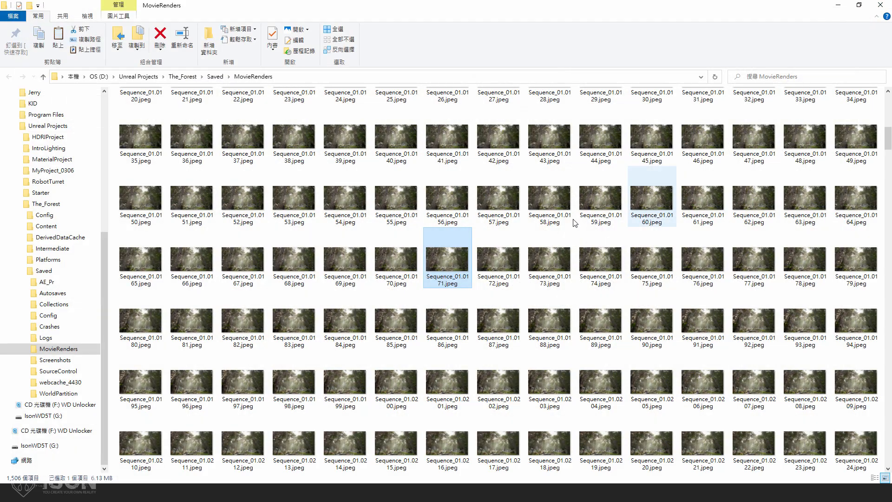
- Look through the rendered Sequence_01 frames in the MovieRenders folder, and switch back to Unreal Editor
click(503, 260)
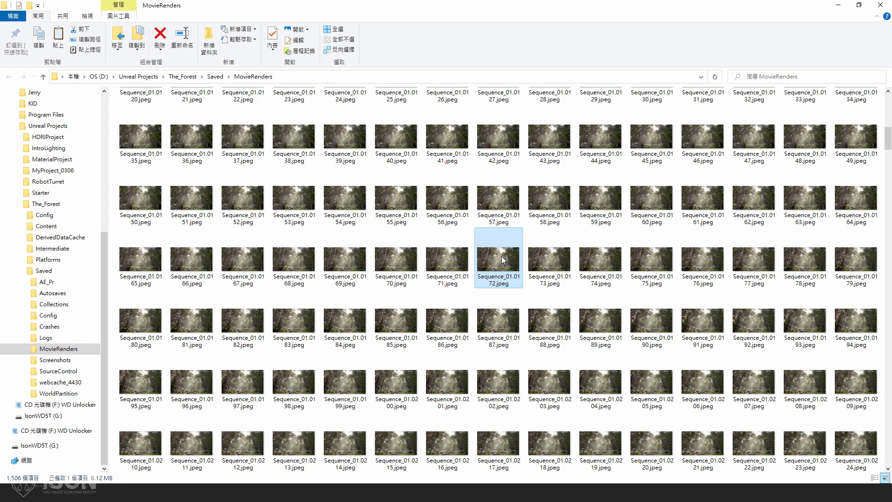
scroll(520, 248, up, 7)
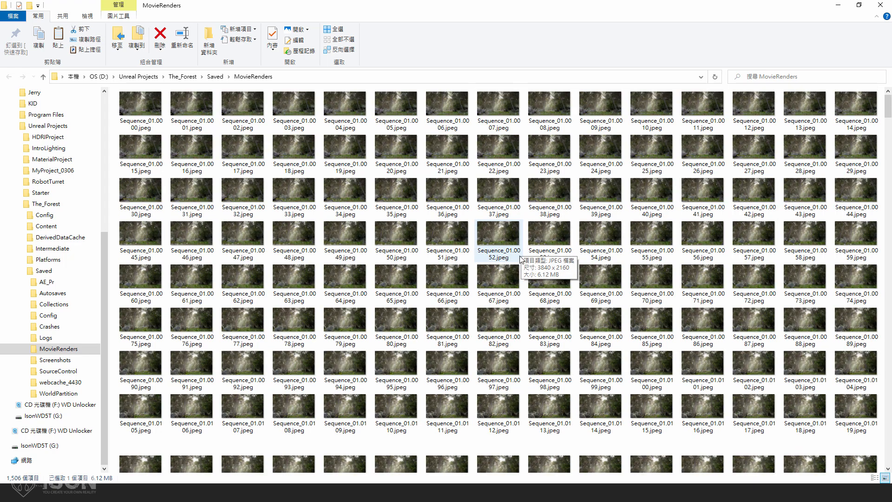
scroll(580, 253, down, 5)
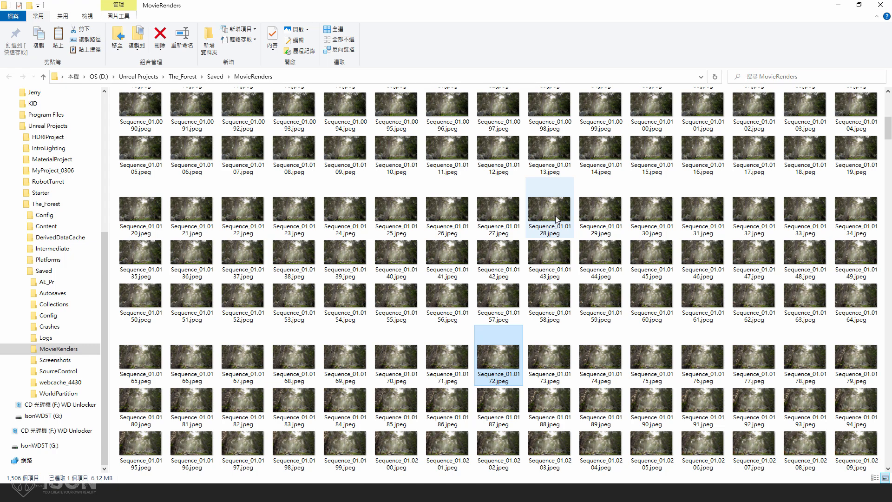
scroll(557, 220, down, 6)
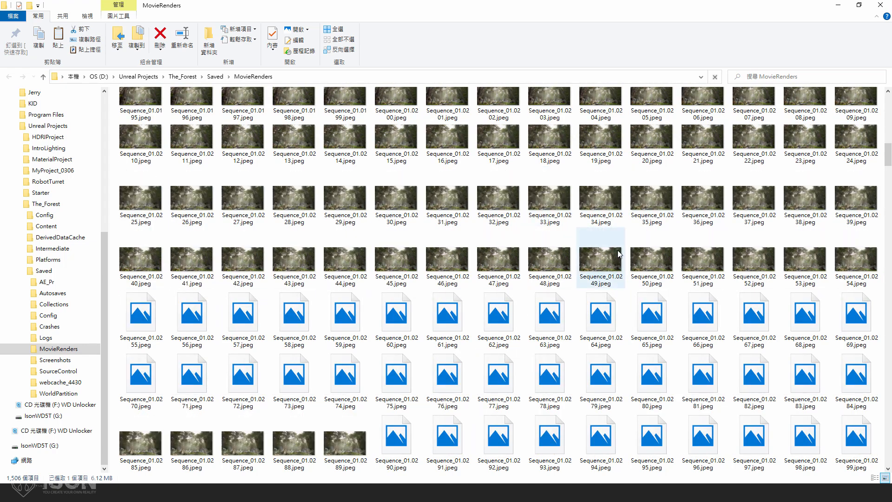
scroll(603, 256, up, 3)
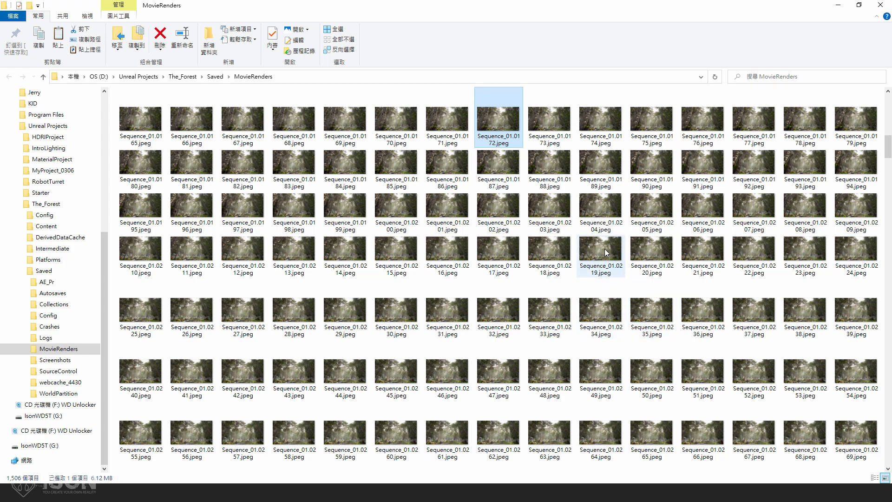
key(alt+Tab)
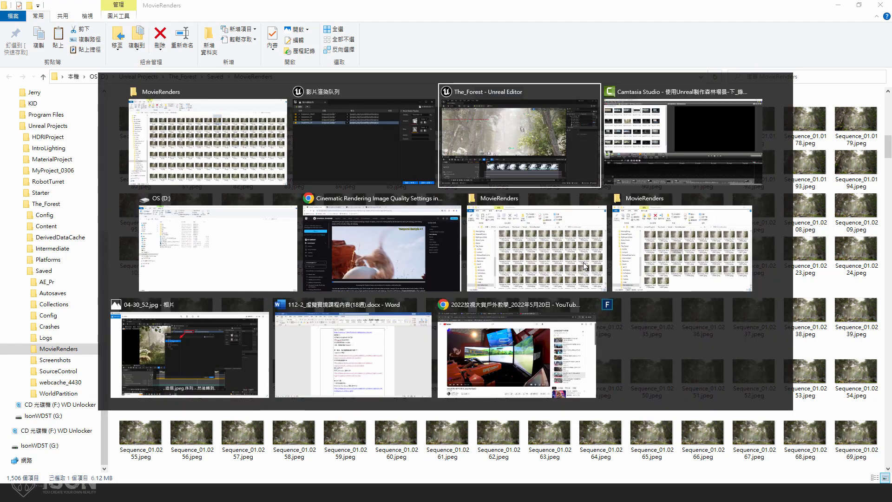